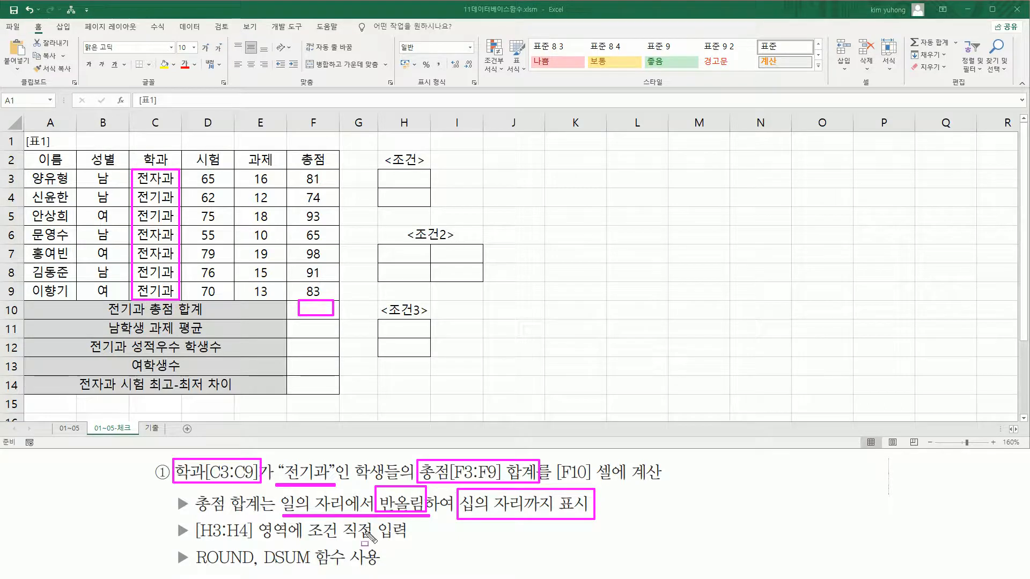
drag(195, 565, 252, 566)
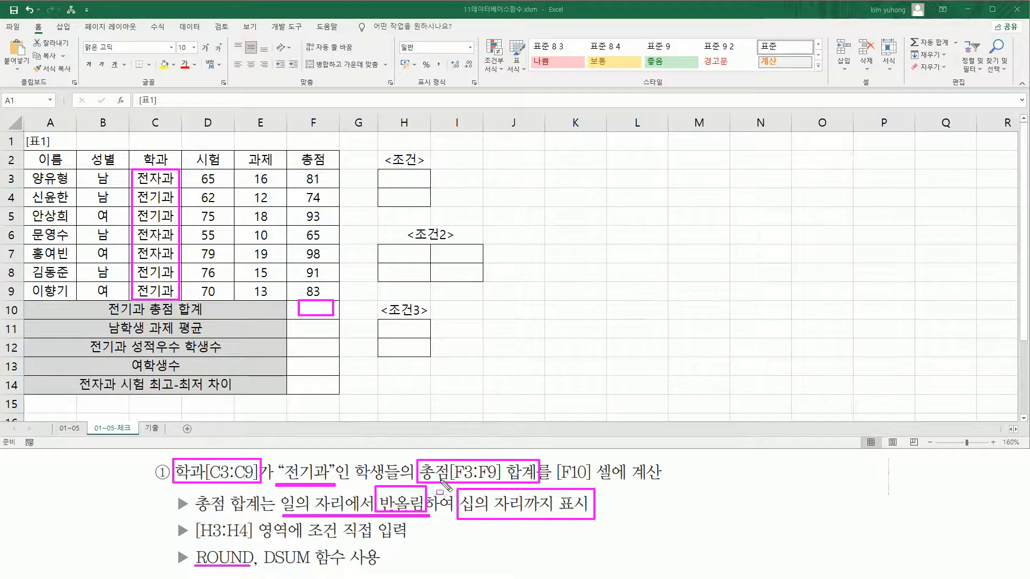
drag(264, 566, 311, 567)
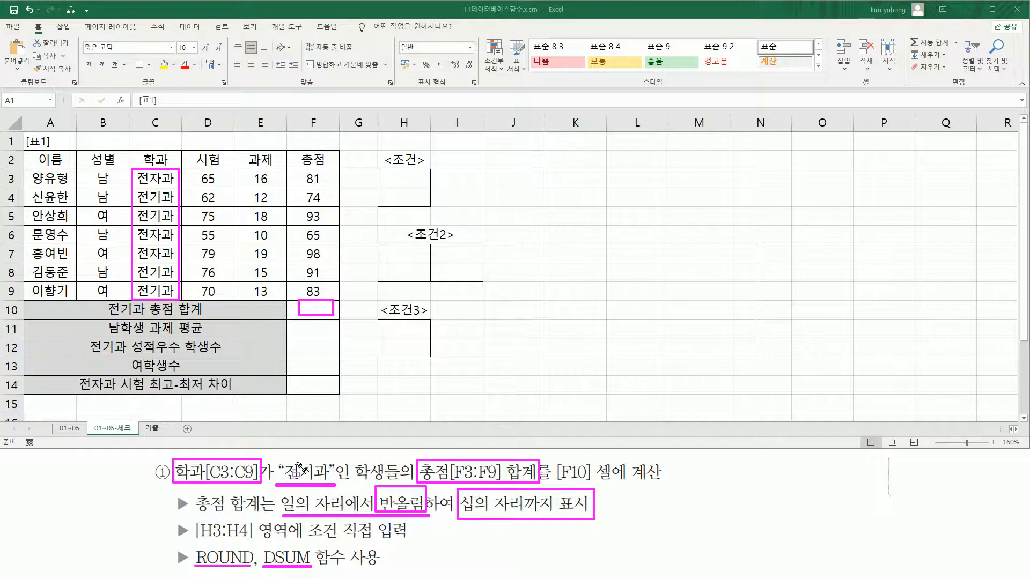
drag(194, 542, 409, 542)
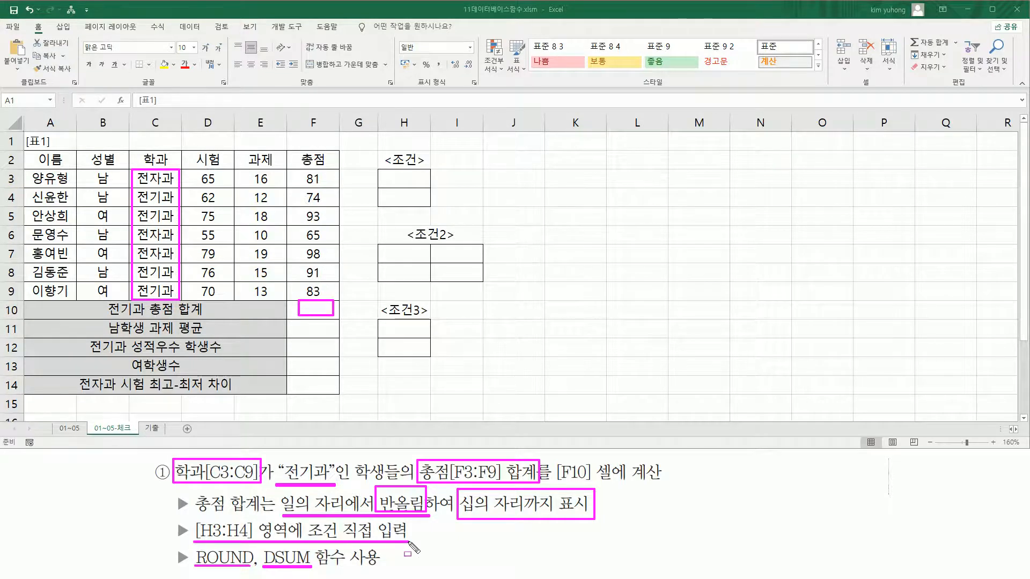
mouse_move(382, 172)
mouse_down()
mouse_move(380, 201)
mouse_move(429, 206)
mouse_up()
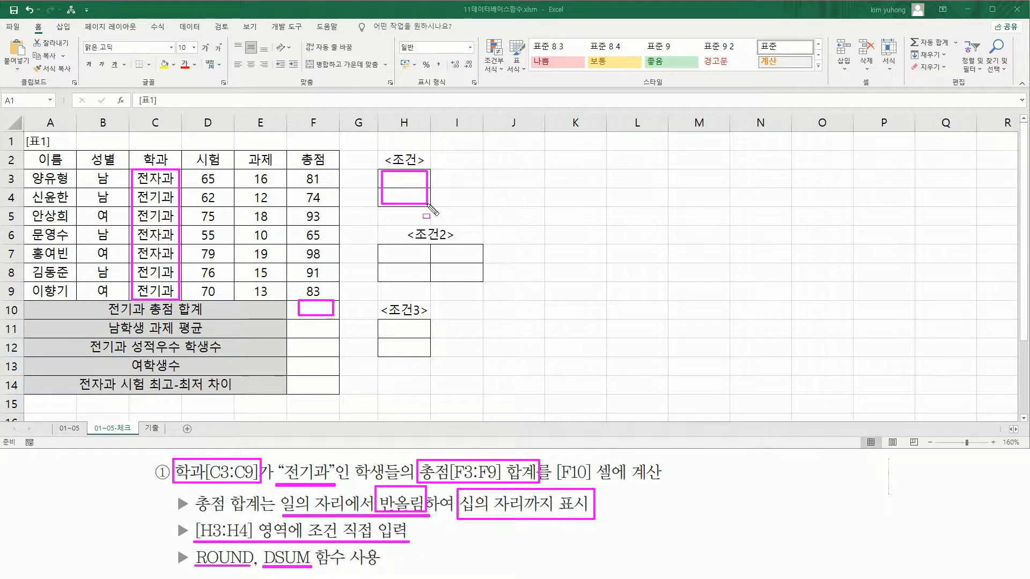
key(Escape)
Step: Enter the criteria for the 전기과 total under <조건>: the header 학과 in H3 and the value 전기과 in H4
click(410, 183)
text(GKR)
key(BackSpace)
key(BackSpace)
key(BackSpace)
key(Hangul)
text(학고ㅏ)
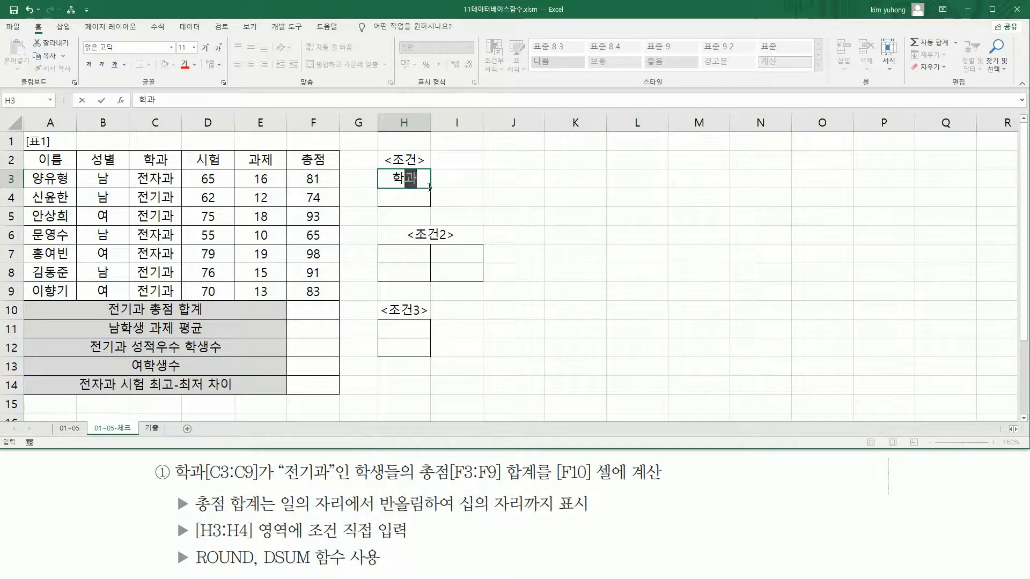
key(Return)
text(전기과)
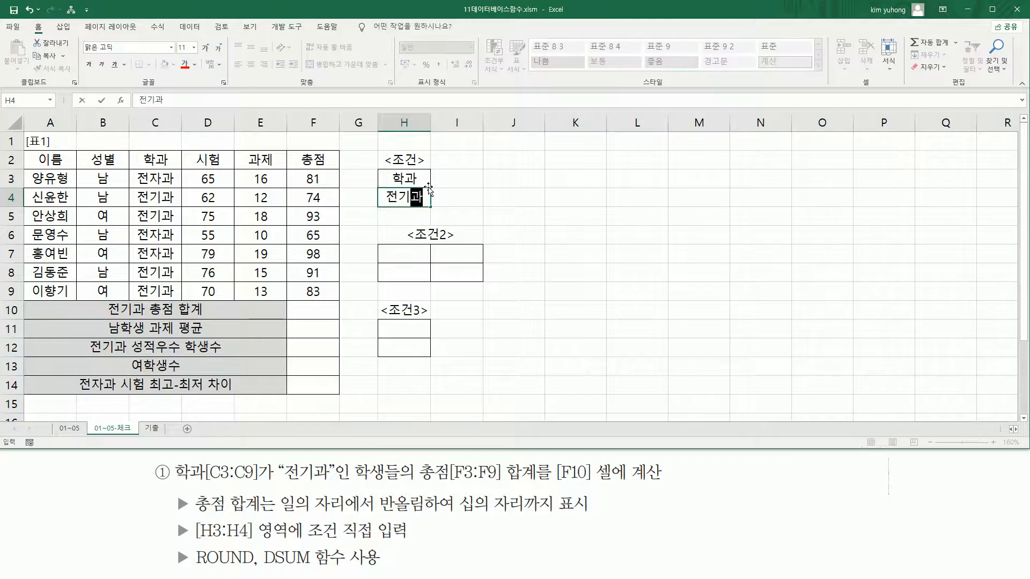
key(Return)
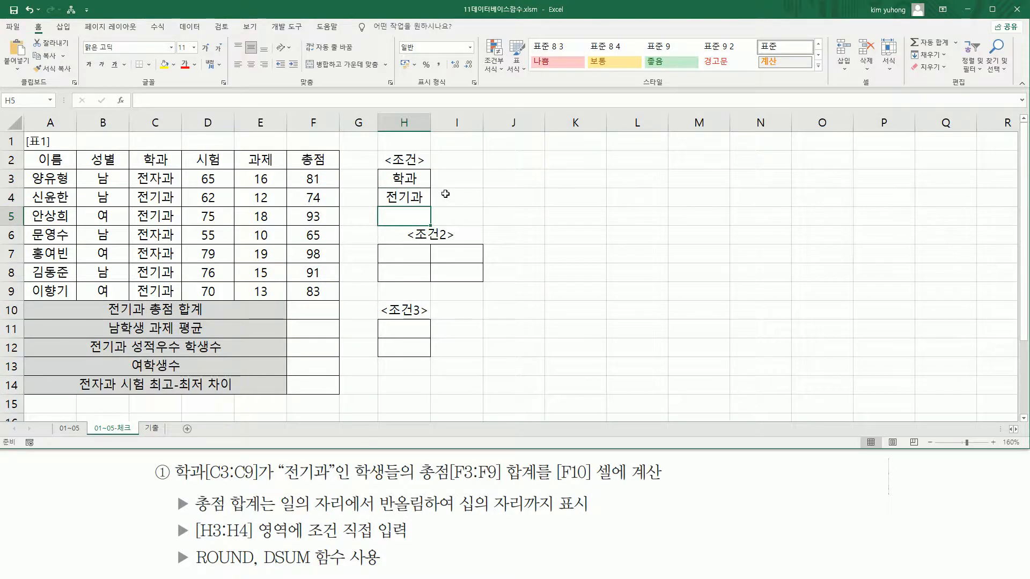
Step: Start a DSUM formula in F10 with the whole table including headers, A2:F9, as its database
click(320, 307)
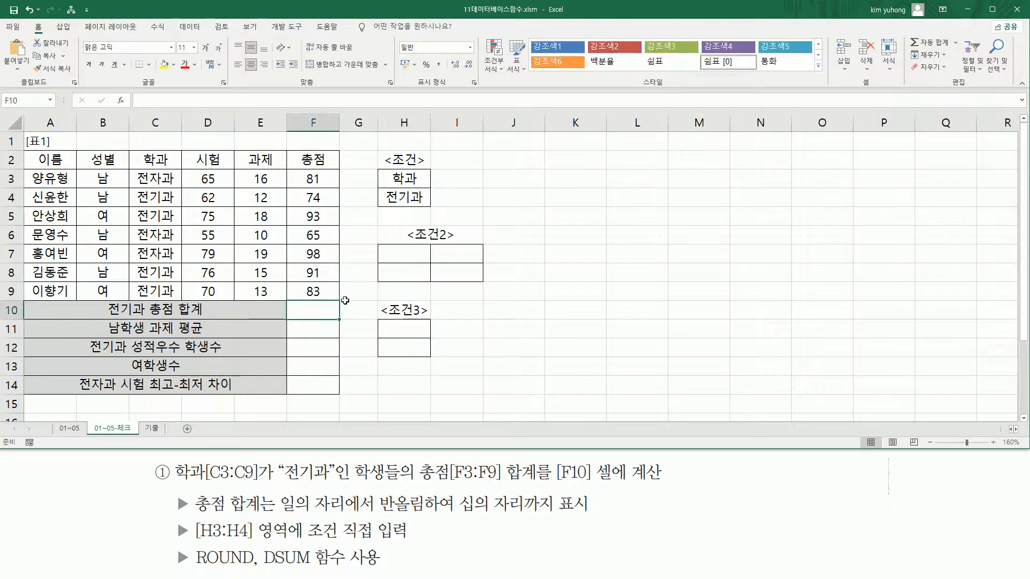
text(=D)
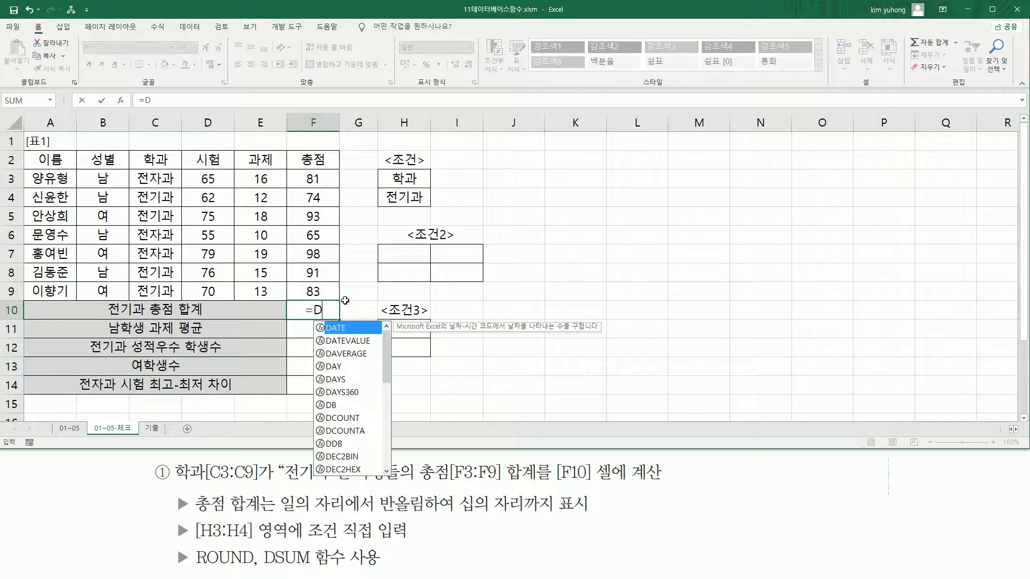
text(SUM()
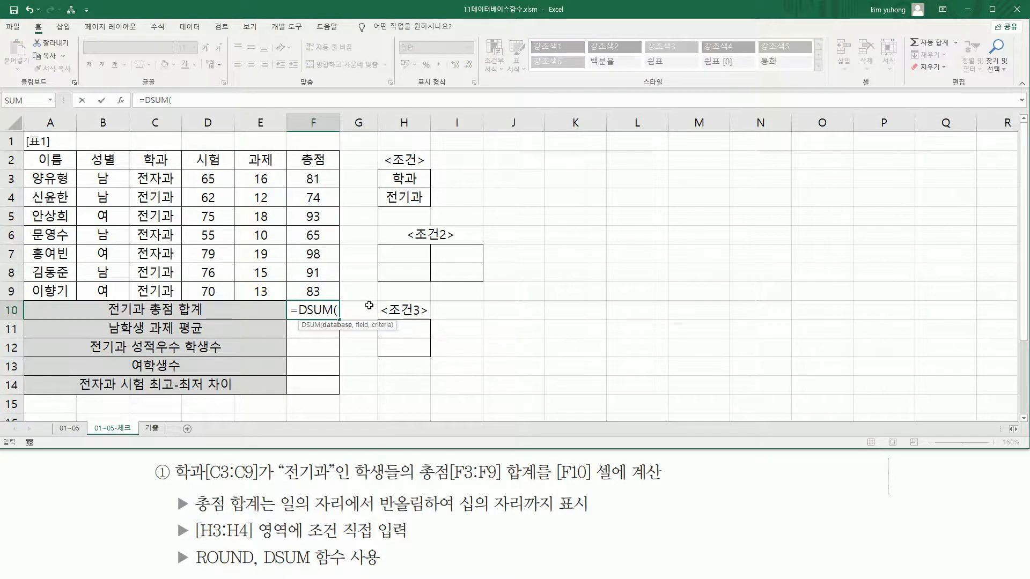
drag(52, 153, 313, 291)
text(,)
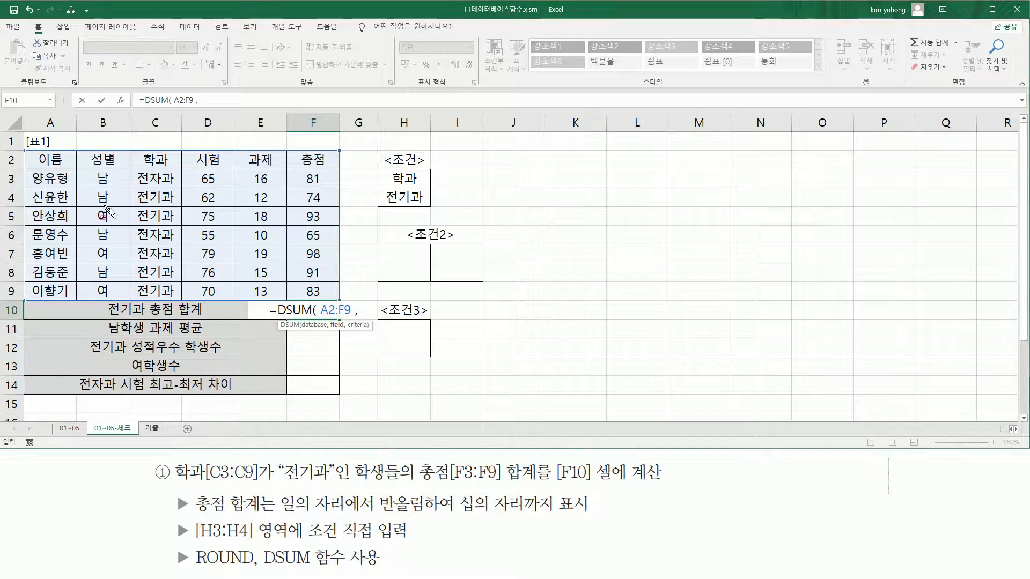
mouse_move(32, 151)
mouse_down()
mouse_move(301, 297)
mouse_move(337, 295)
mouse_up()
drag(311, 135, 312, 144)
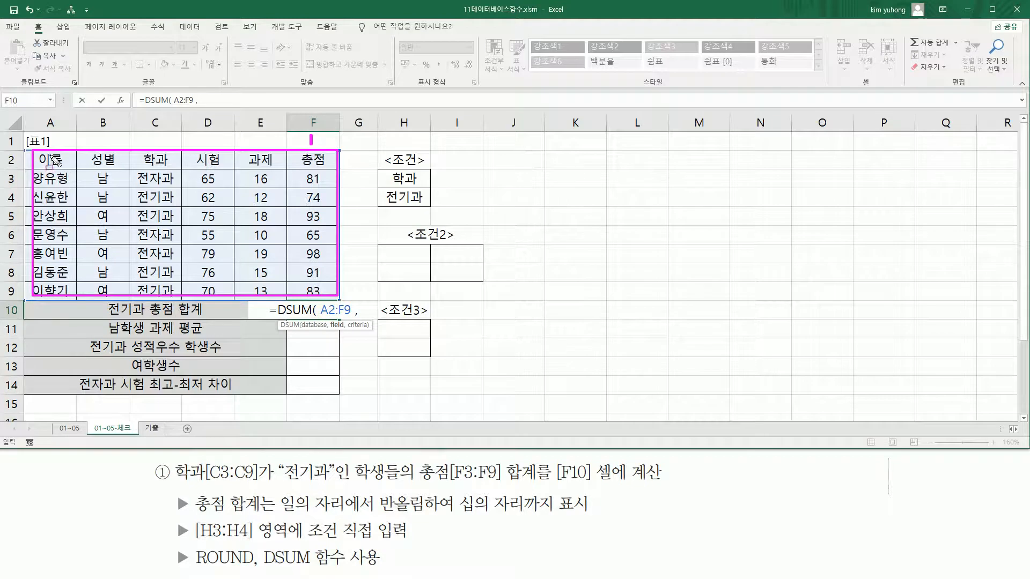
drag(51, 169, 51, 193)
drag(103, 168, 104, 190)
drag(155, 168, 156, 188)
drag(210, 168, 209, 187)
drag(260, 168, 260, 189)
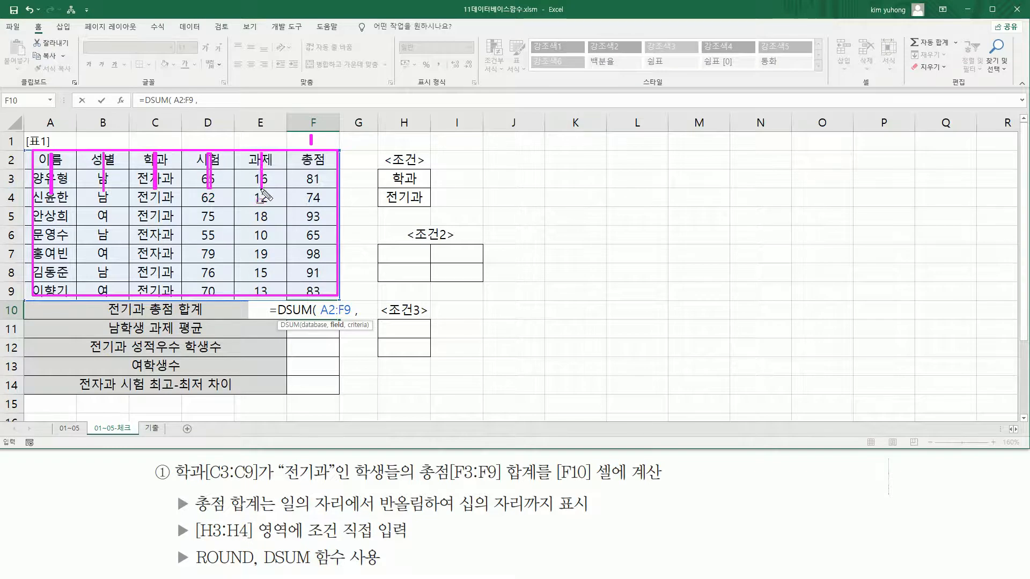
click(297, 154)
mouse_move(309, 161)
mouse_down()
mouse_move(314, 295)
mouse_move(324, 303)
mouse_up()
key(Escape)
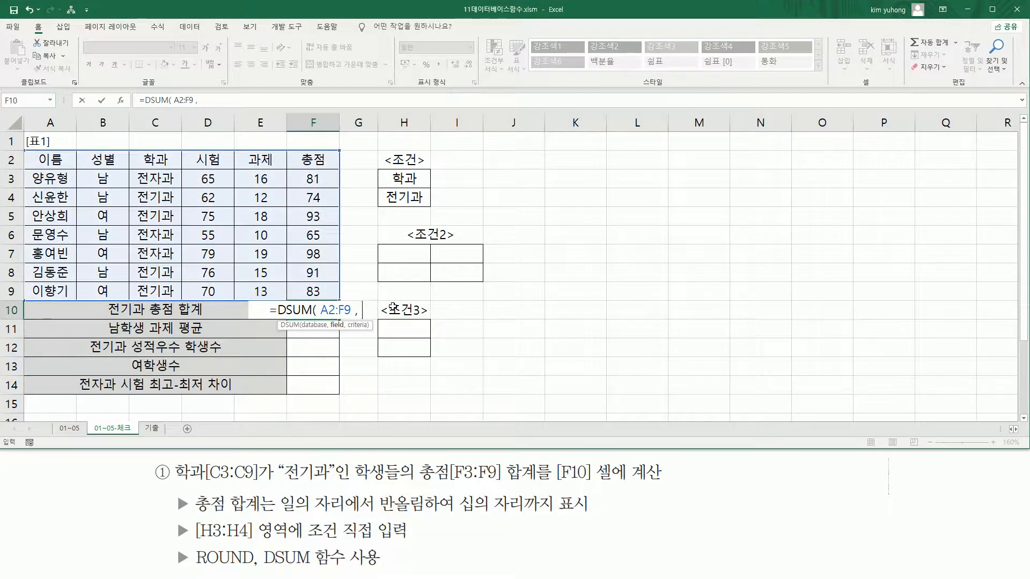
Step: Complete the DSUM formula in F10 with field 6 (총점) and the criteria range H3:H4
text(6 ,)
drag(410, 178, 410, 192)
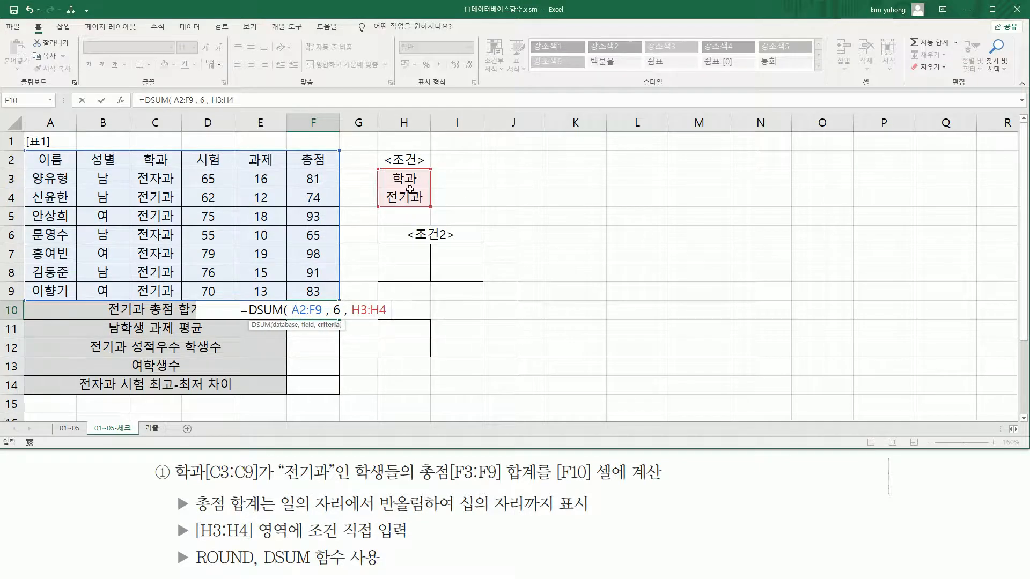
text())
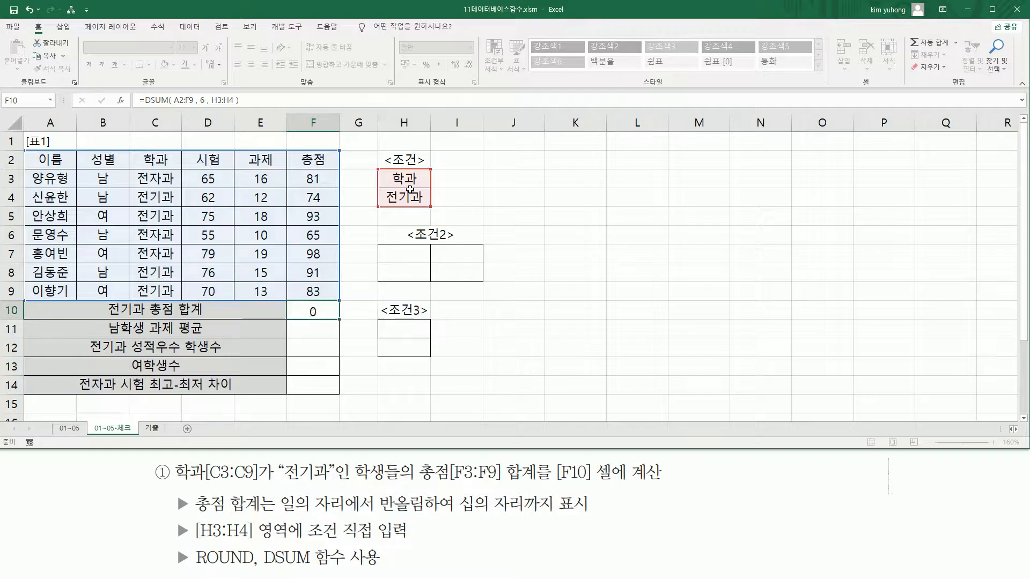
key(Return)
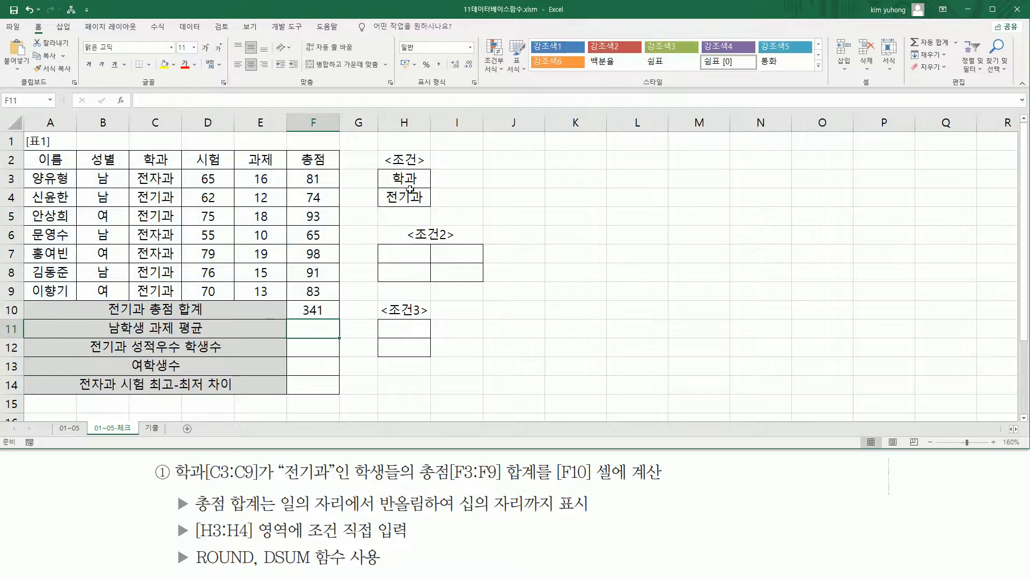
click(325, 310)
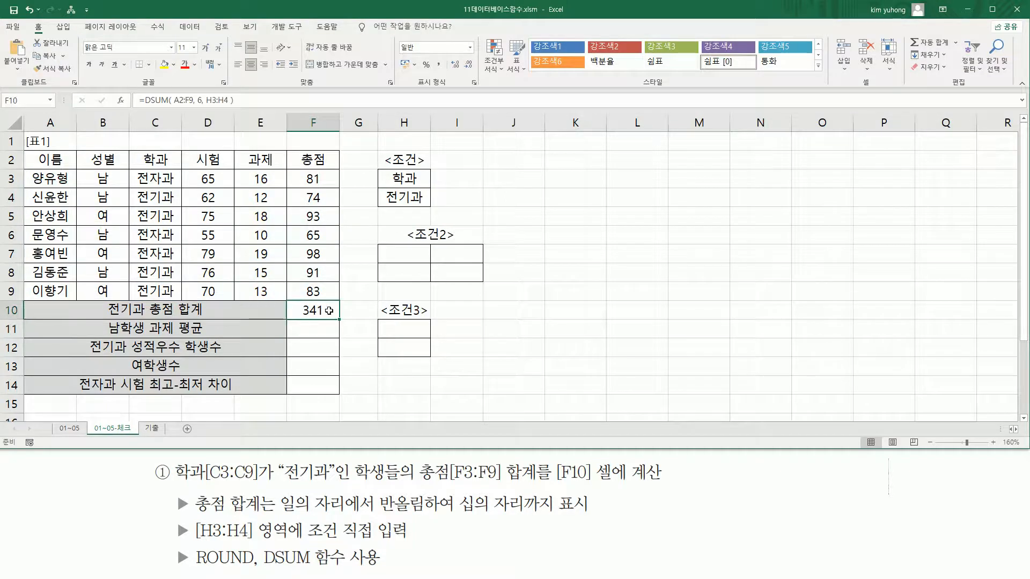
mouse_move(278, 513)
mouse_down()
mouse_move(421, 513)
mouse_move(377, 491)
mouse_move(425, 513)
mouse_up()
drag(318, 316, 323, 316)
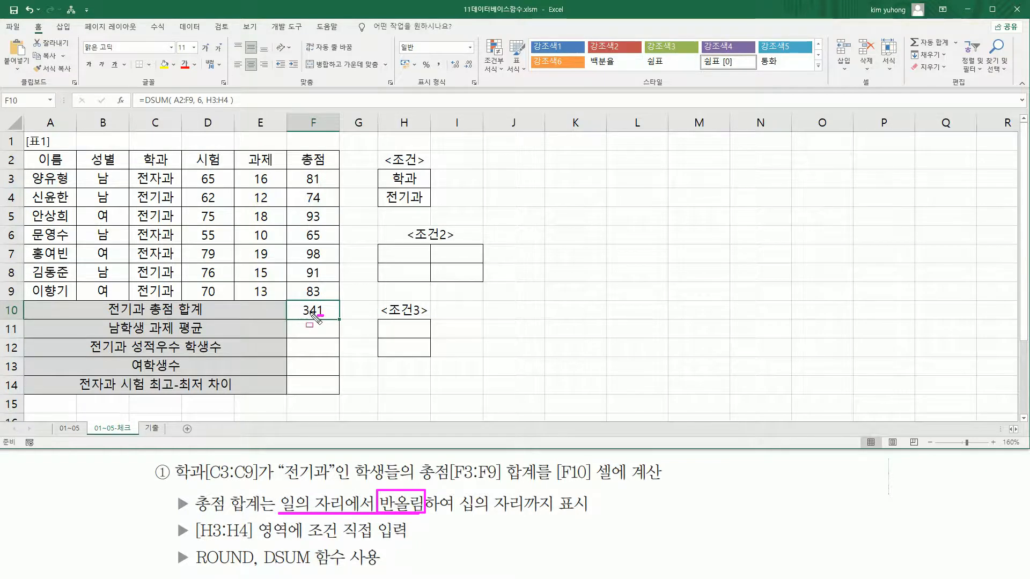
key(Escape)
Step: Wrap the DSUM formula in F10 in ROUND with -1 digits, giving =ROUND(DSUM(A2:F9, 6, H3:H4), -1)
double_click(306, 310)
click(251, 310)
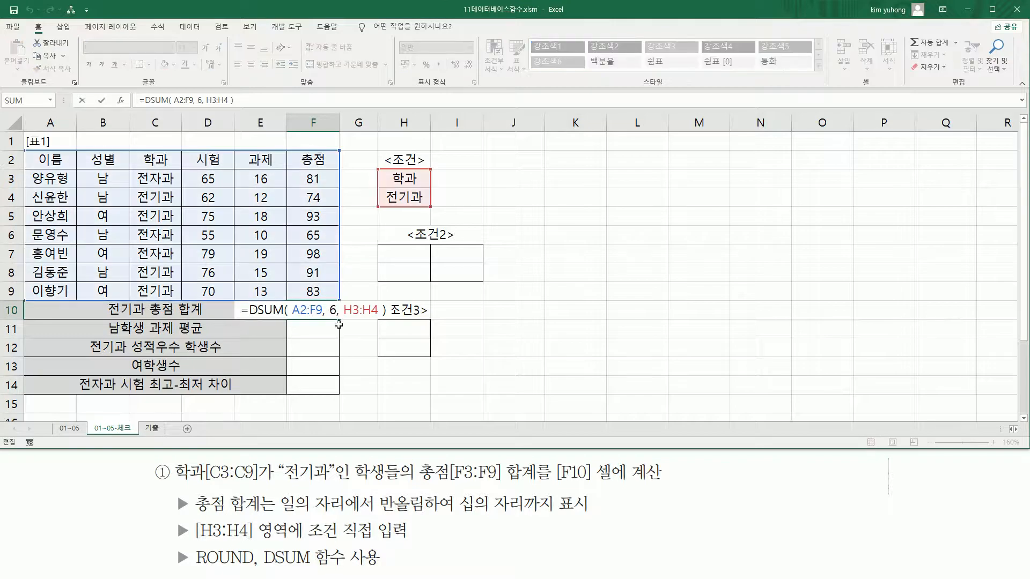
text(ROUND()
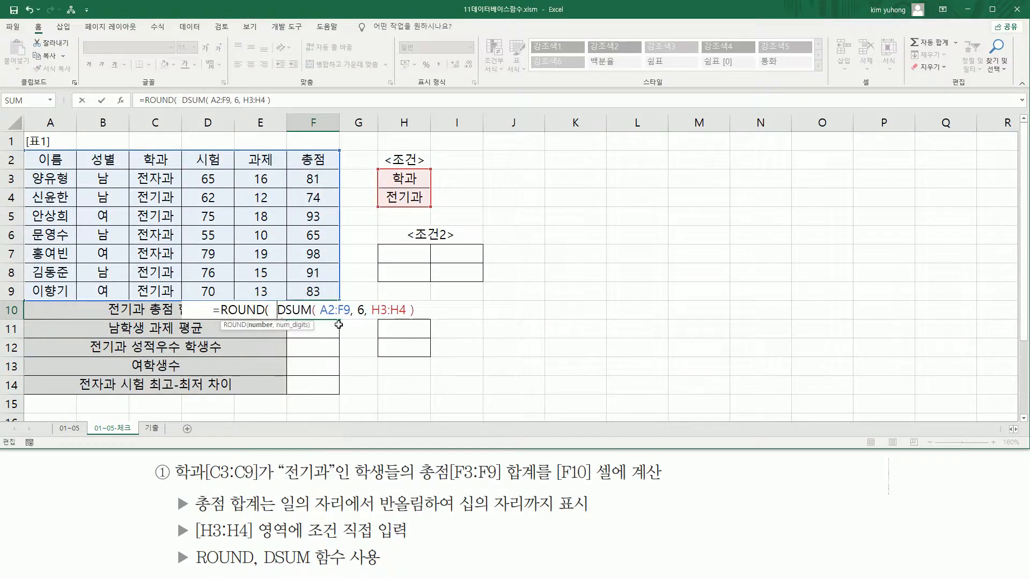
key(End)
text(,  )
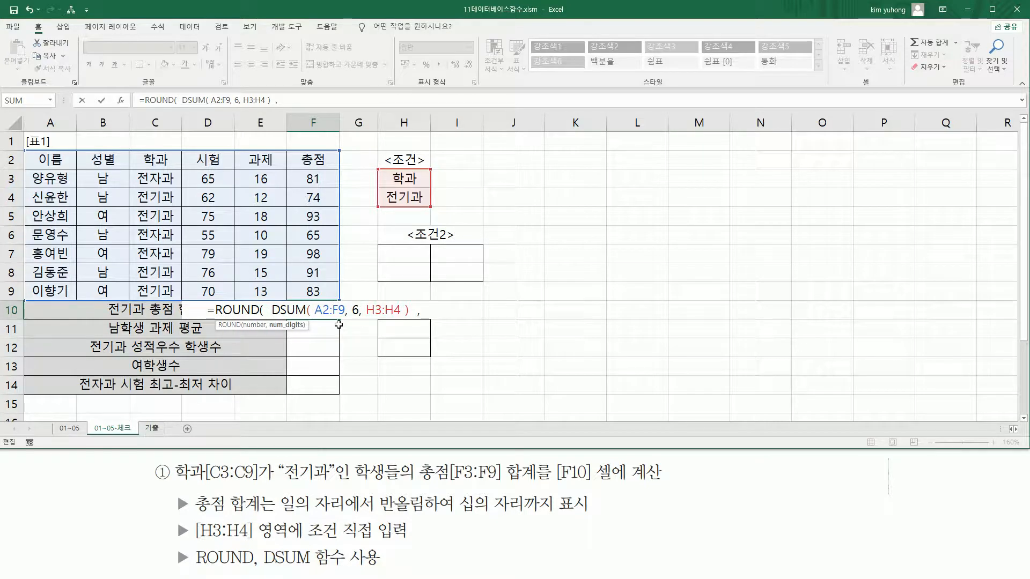
text(-1)
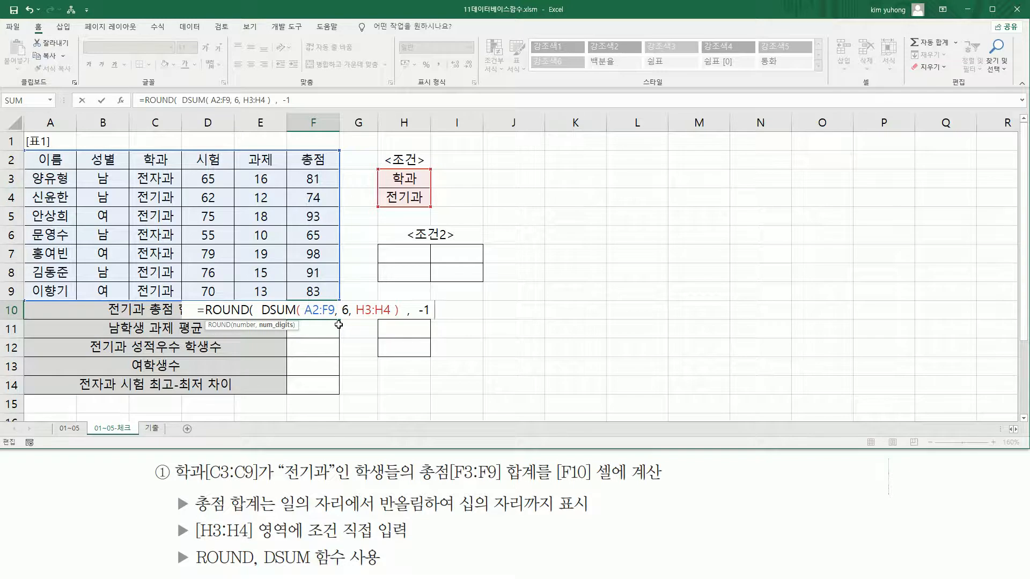
text( ))
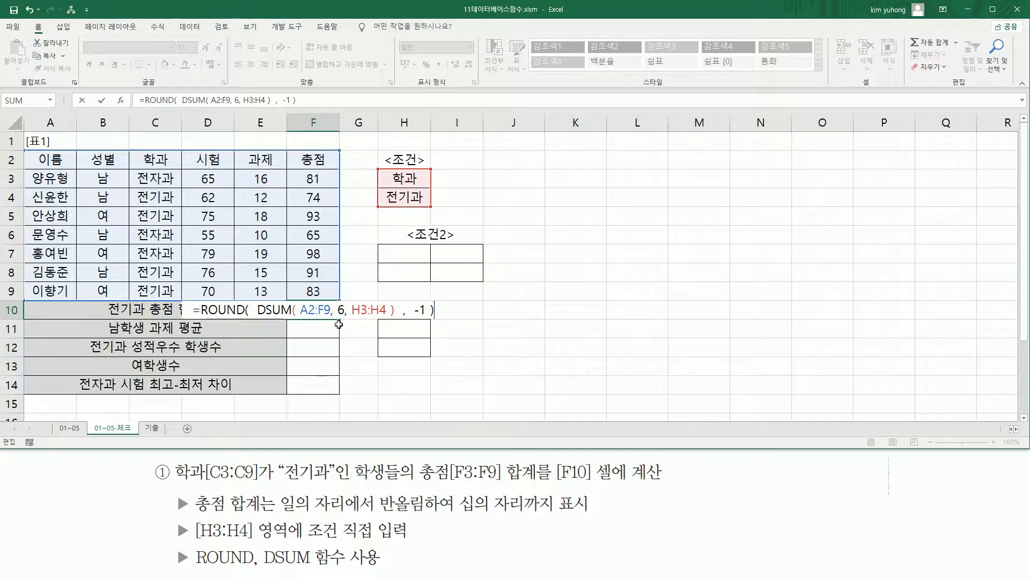
key(Return)
click(324, 317)
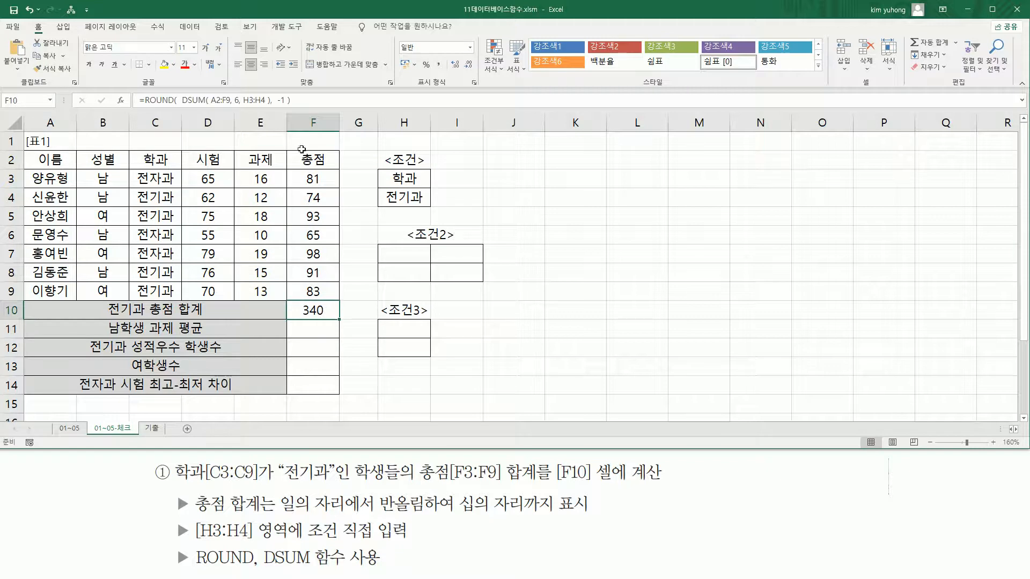
Step: Copy the ROUND/DSUM formula text from F10 and paste it as visible text in K3
drag(311, 103, 137, 102)
key(ctrl+c)
key(Escape)
click(569, 185)
key(ctrl+v)
key(Return)
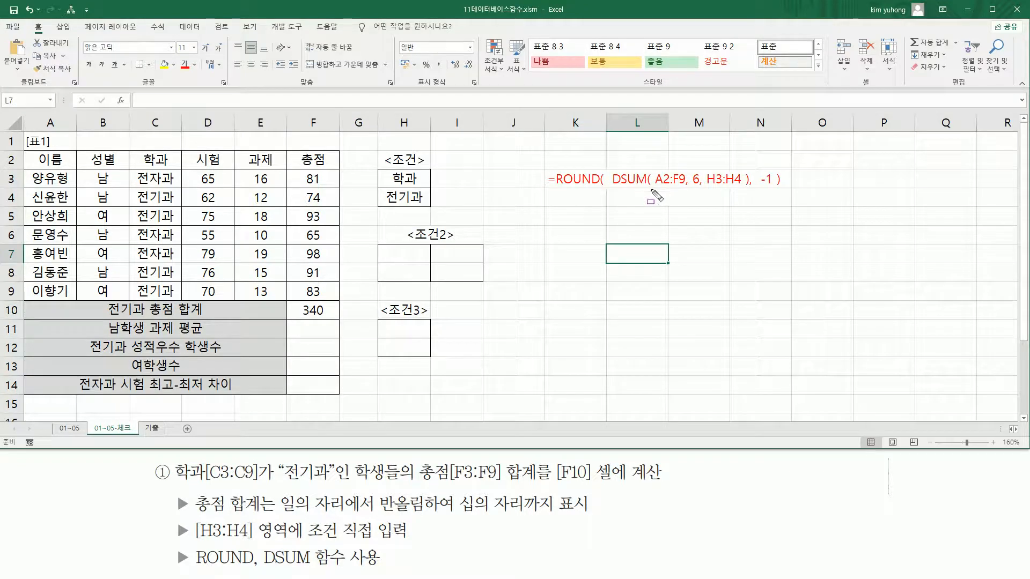
drag(612, 191, 751, 190)
mouse_move(657, 170)
mouse_down()
mouse_move(684, 188)
mouse_move(699, 170)
mouse_move(700, 189)
mouse_up()
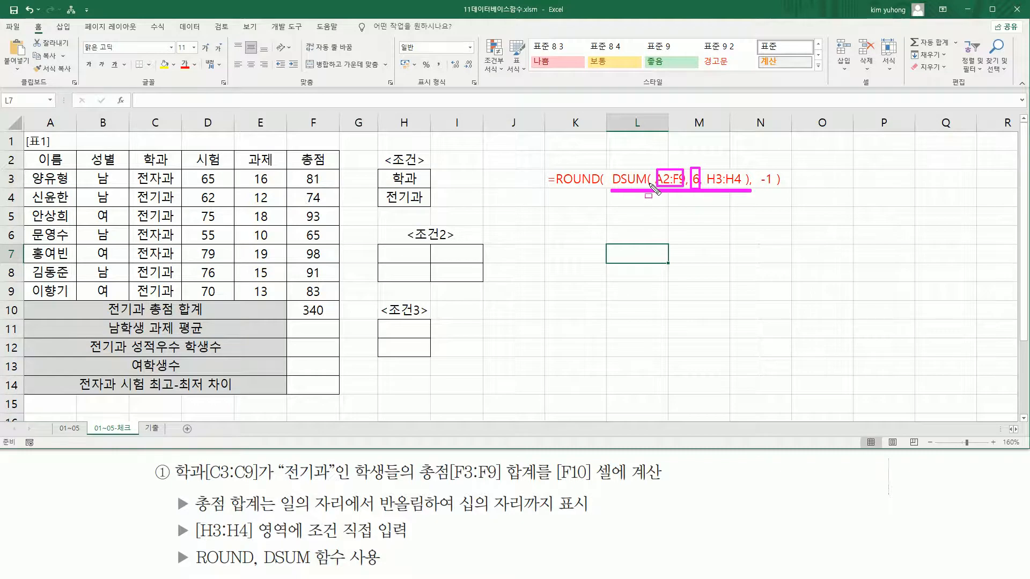
drag(708, 185, 739, 187)
key(e)
drag(612, 164, 748, 194)
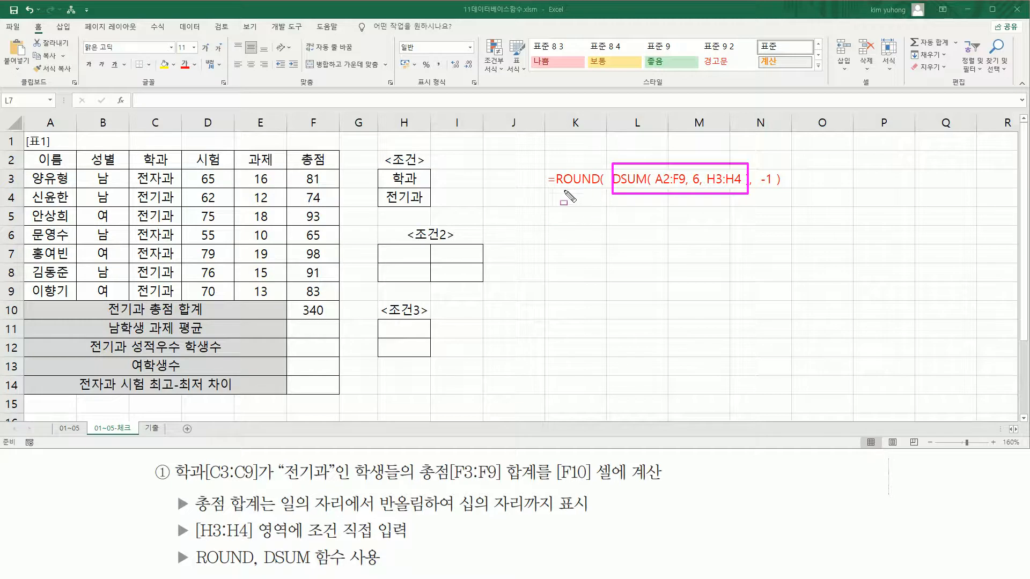
drag(555, 187, 597, 187)
drag(760, 188, 776, 187)
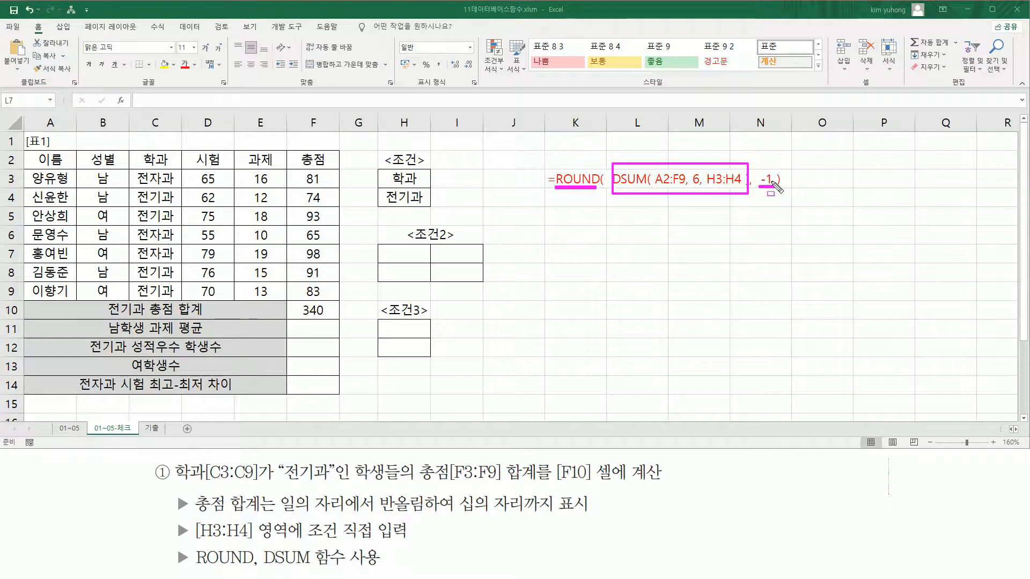
key(Escape)
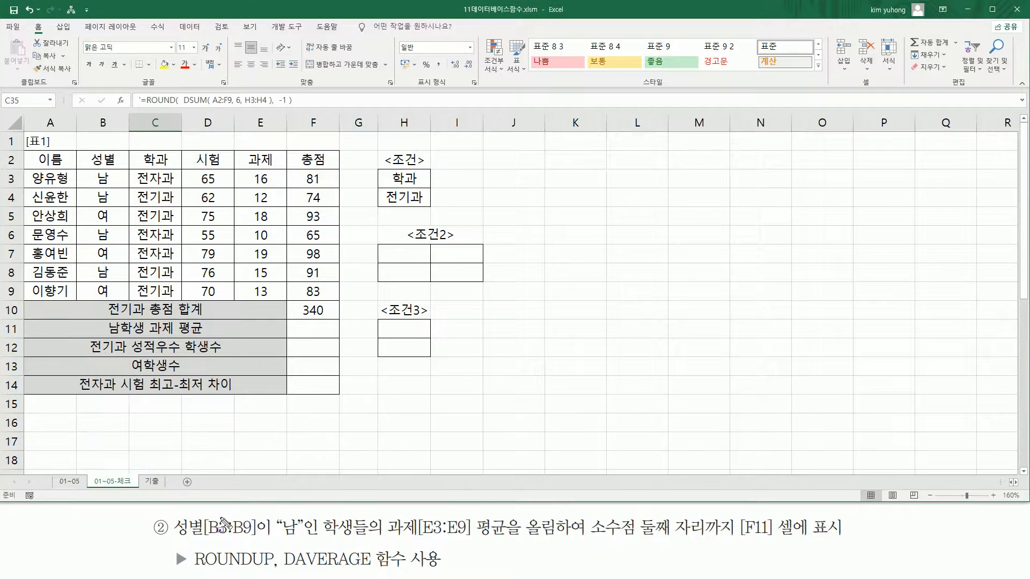
mouse_move(174, 540)
mouse_down()
mouse_move(307, 540)
mouse_move(310, 515)
mouse_up()
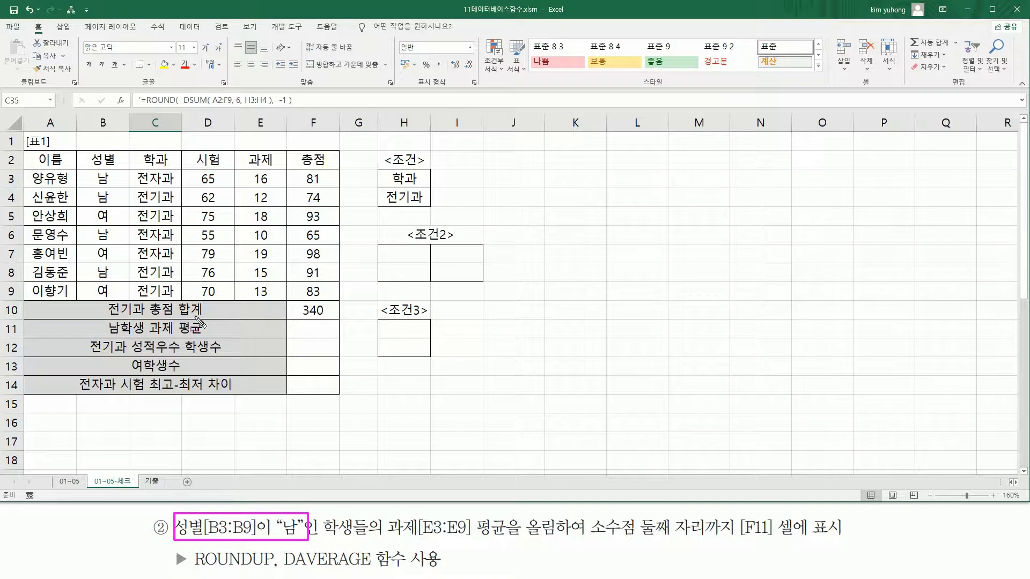
mouse_move(89, 166)
mouse_down()
mouse_move(110, 288)
mouse_move(122, 303)
mouse_up()
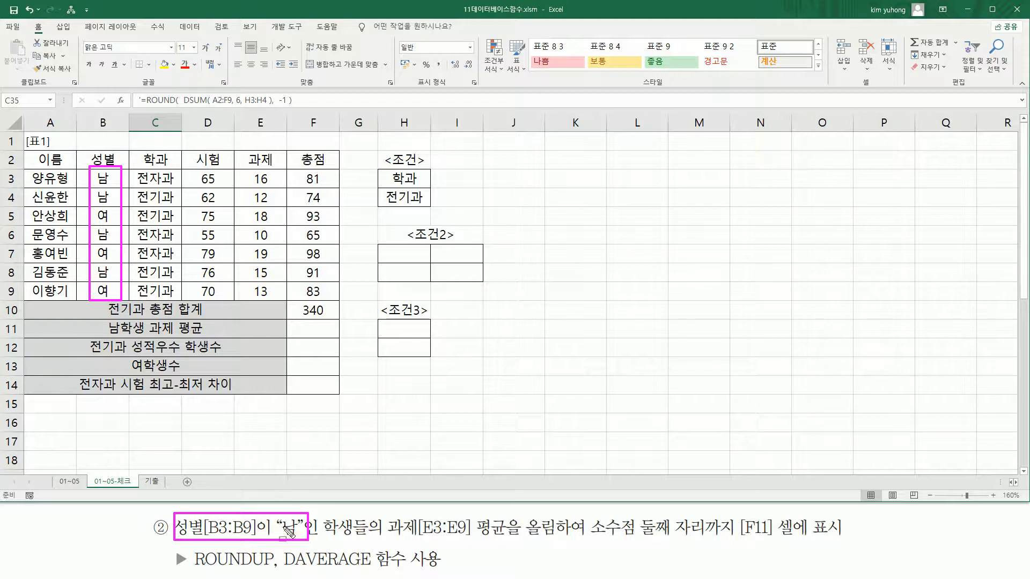
drag(385, 538, 444, 538)
mouse_move(382, 514)
mouse_down()
mouse_move(397, 549)
mouse_move(509, 545)
mouse_up()
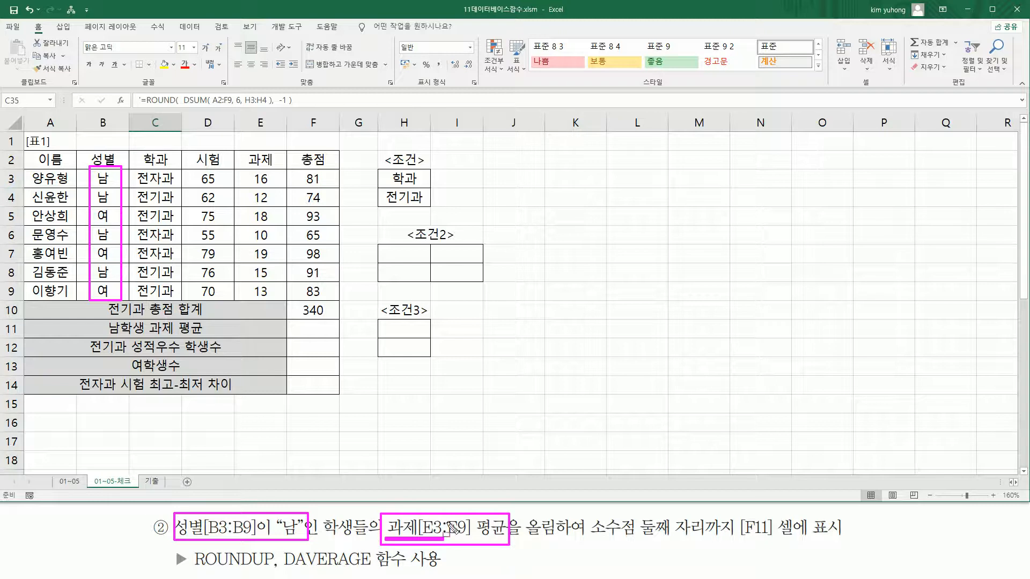
drag(245, 169, 277, 304)
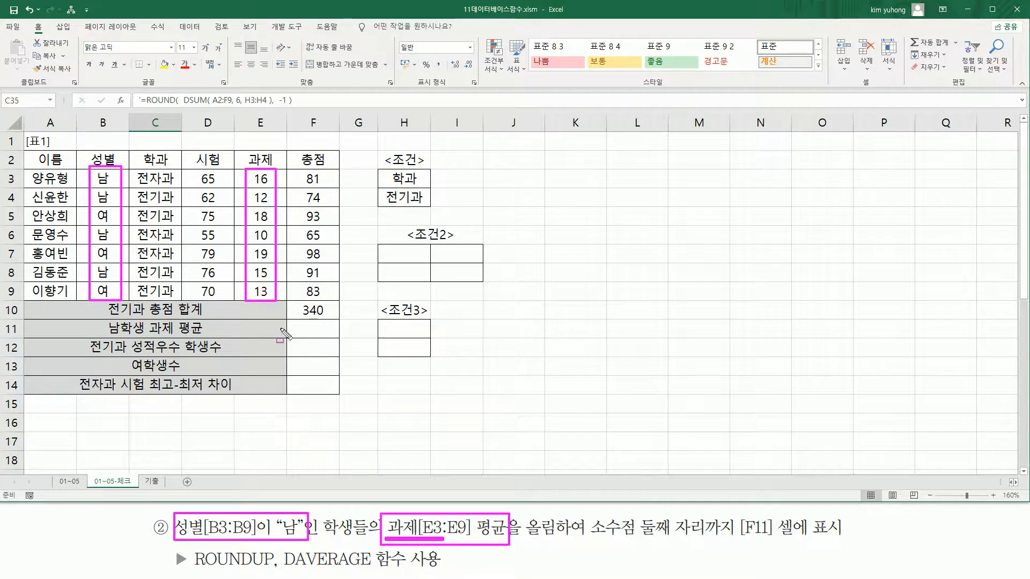
drag(285, 569, 365, 569)
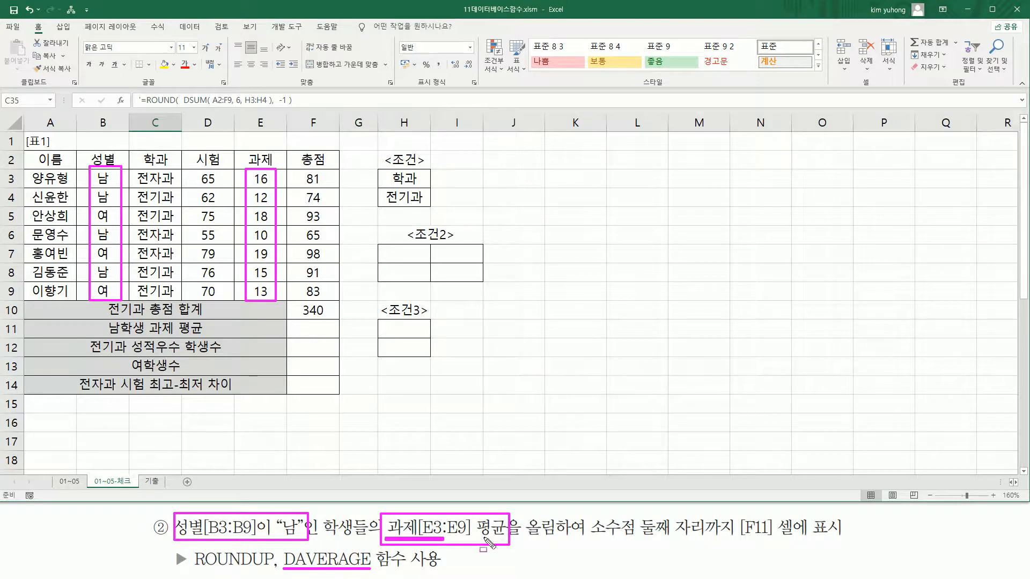
Step: Examine exercise 2's gender condition, 과제 average, rounding requirement and required functions against the table's headers and data
drag(526, 538, 557, 540)
drag(191, 568, 268, 571)
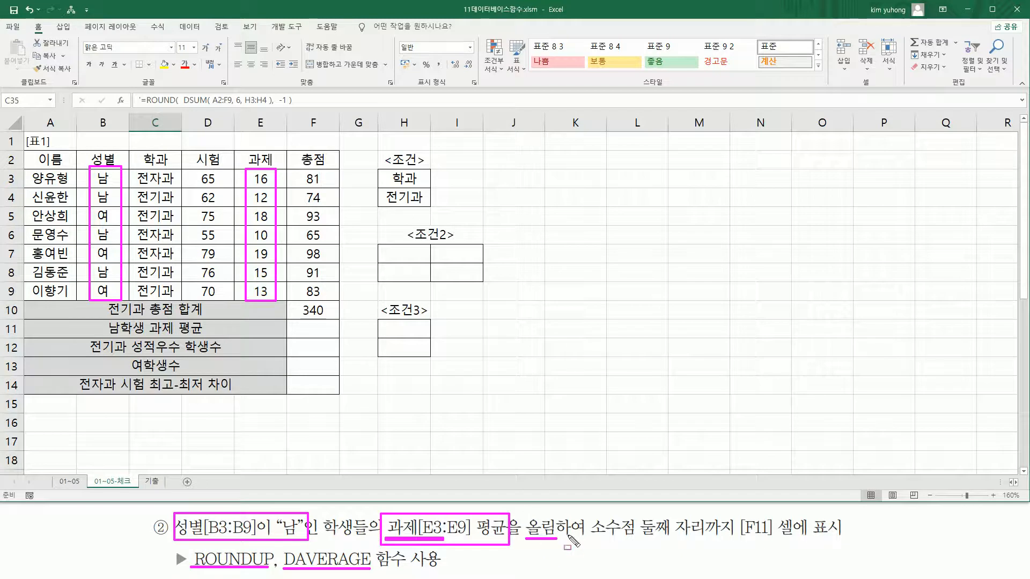
mouse_move(591, 513)
mouse_down()
mouse_move(599, 543)
mouse_move(806, 541)
mouse_up()
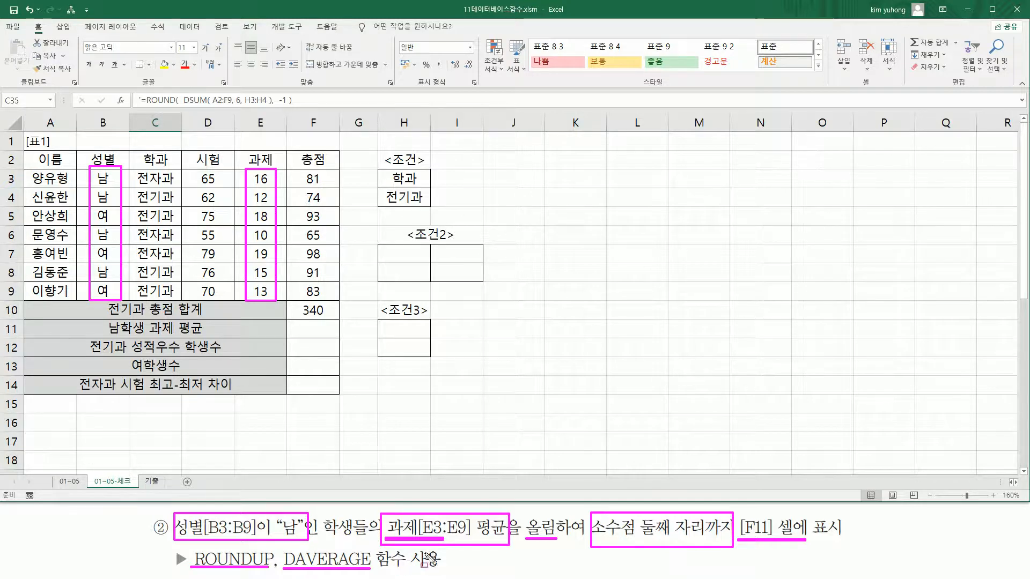
key(Escape)
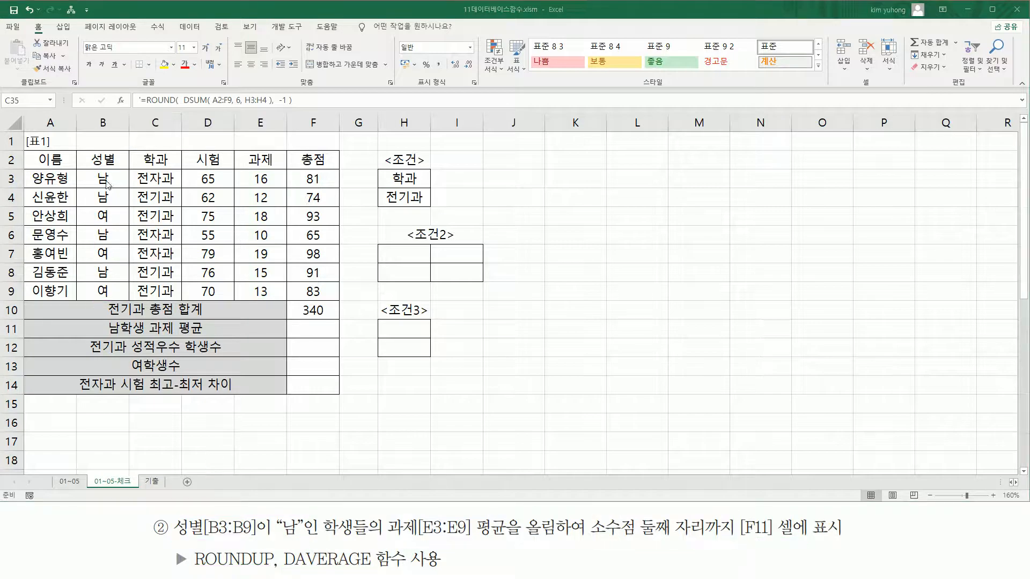
mouse_move(27, 152)
mouse_down()
mouse_move(290, 301)
mouse_move(338, 301)
mouse_up()
mouse_move(173, 541)
mouse_down()
mouse_move(302, 537)
mouse_move(303, 513)
mouse_up()
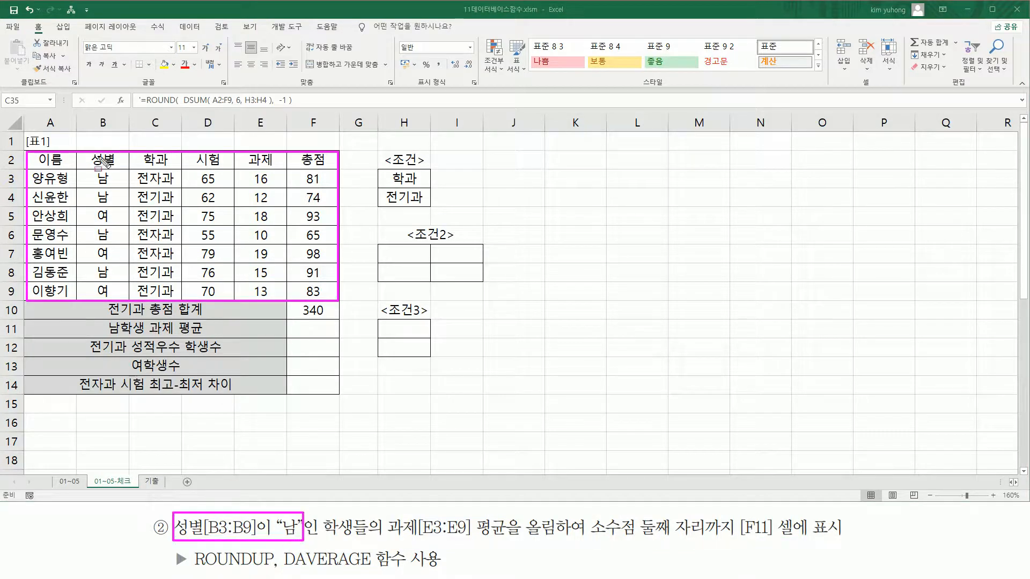
drag(89, 154, 119, 188)
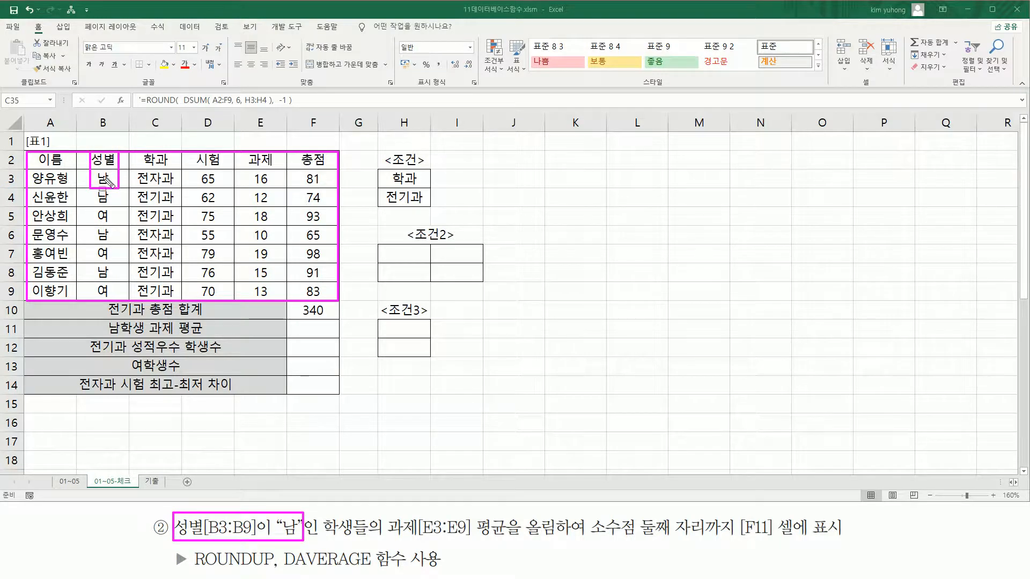
key(Escape)
Step: Start a DAVERAGE formula in F11 with the whole table including headers, A2:F9, as its database
click(319, 327)
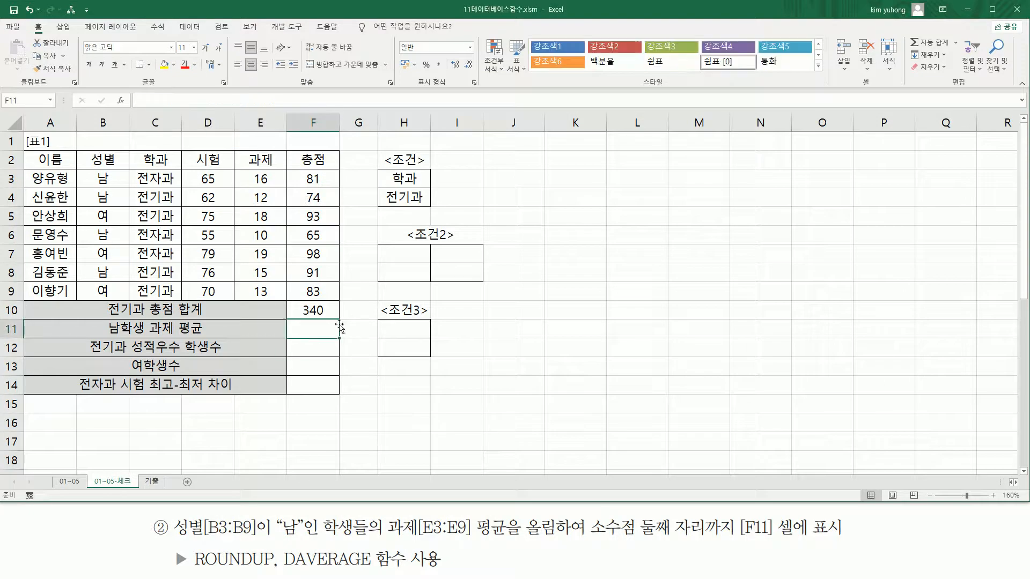
text(=)
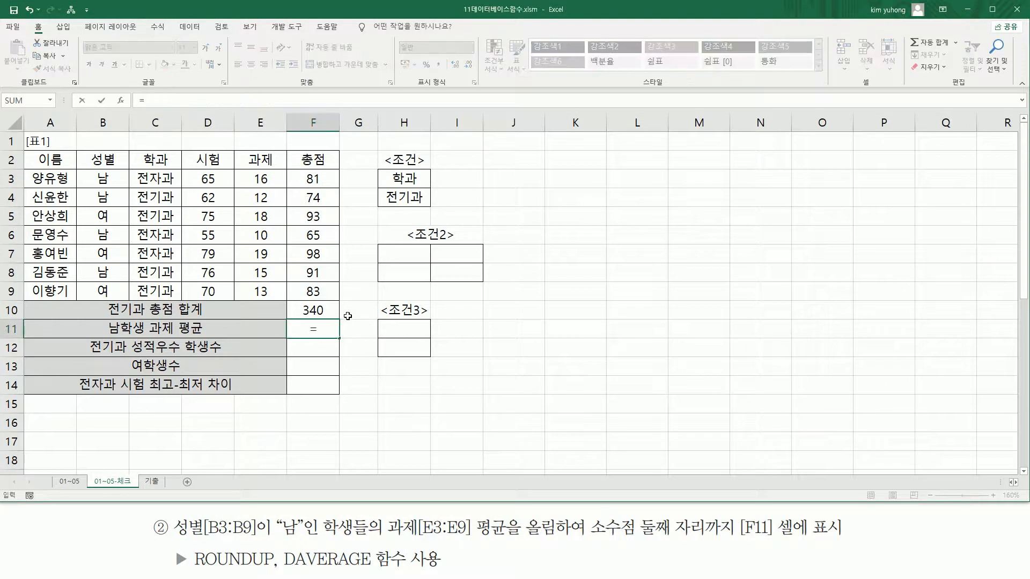
text(DAV)
key(Tab)
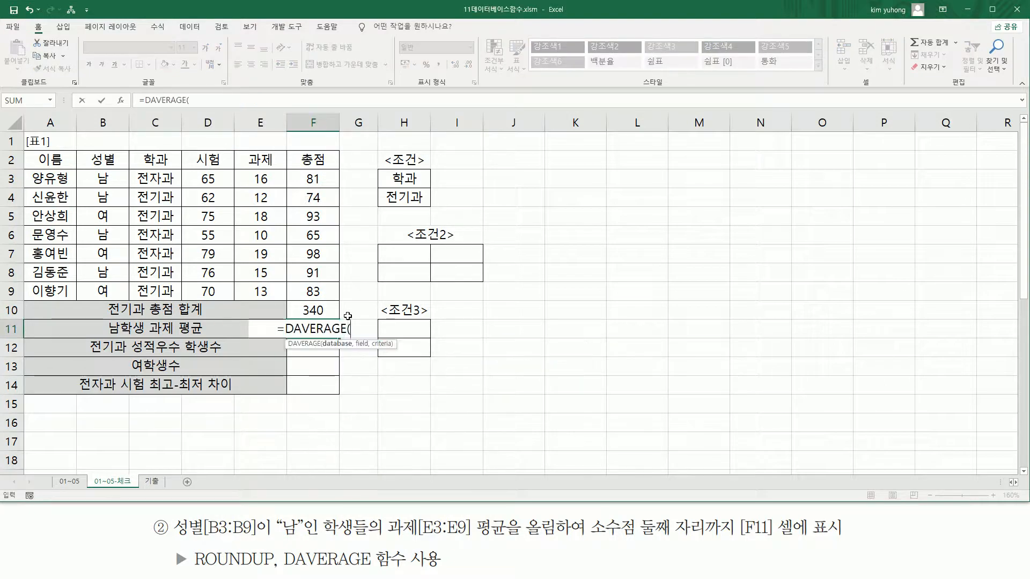
drag(55, 156, 314, 293)
text(,)
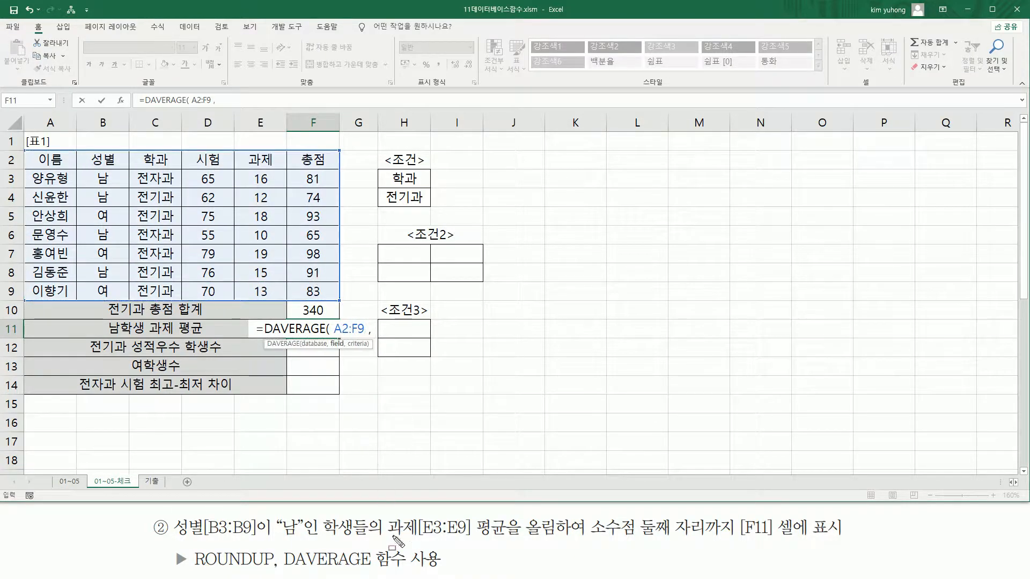
Step: Complete the DAVERAGE formula in F11 with field 5 (과제) and the criteria range B2:B3
drag(388, 512, 507, 542)
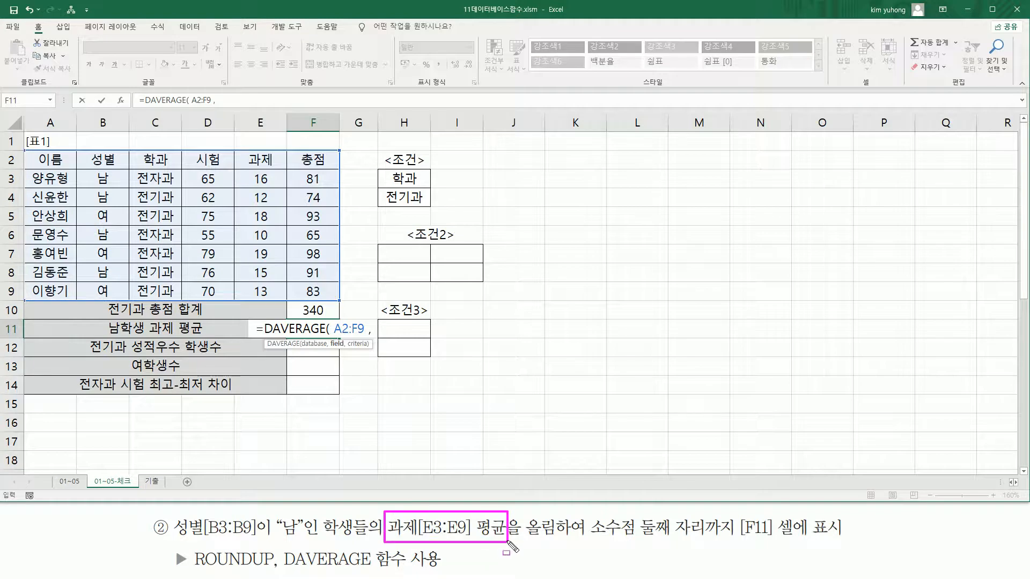
mouse_move(24, 149)
mouse_down()
mouse_move(351, 314)
mouse_move(344, 298)
mouse_up()
drag(58, 132, 58, 176)
drag(107, 127, 107, 188)
drag(155, 131, 155, 184)
mouse_move(210, 131)
mouse_down()
mouse_move(210, 183)
mouse_move(283, 271)
mouse_move(283, 294)
mouse_up()
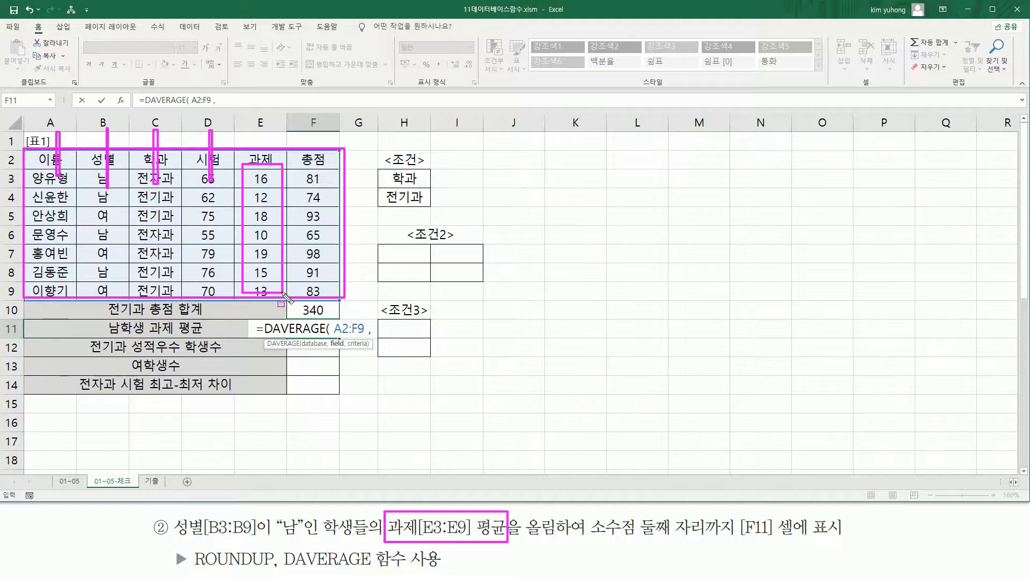
key(Escape)
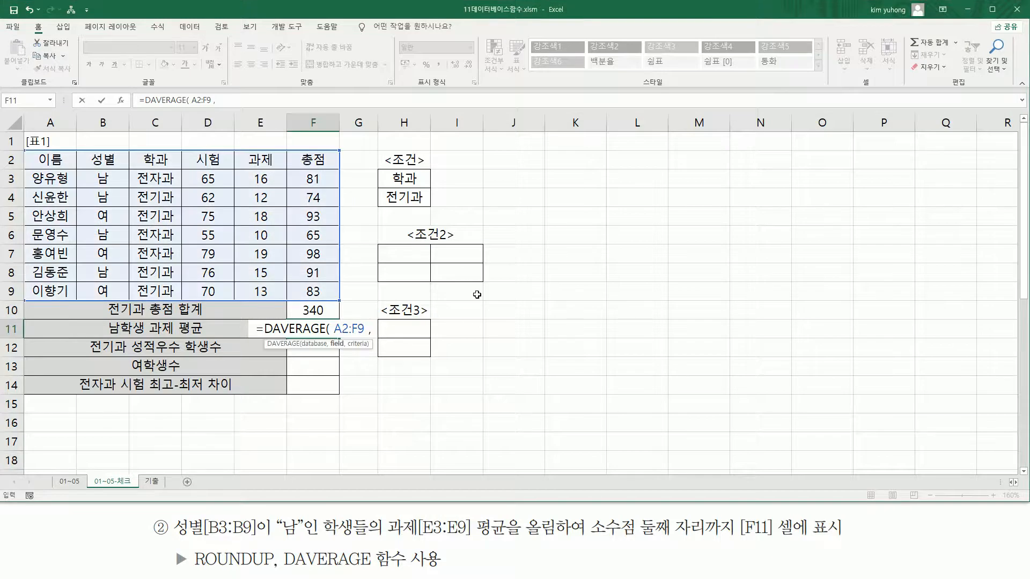
text(5)
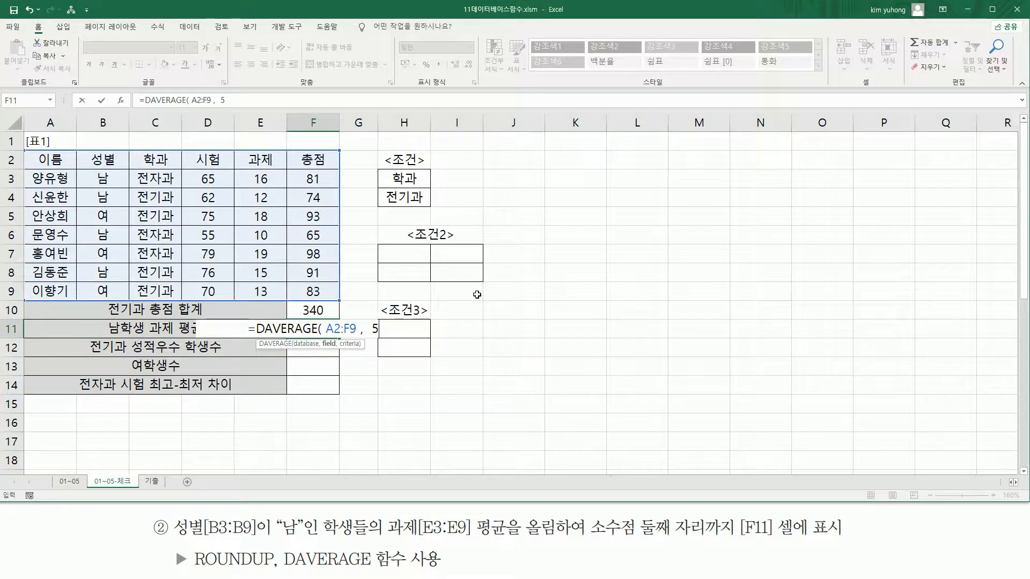
text( ,)
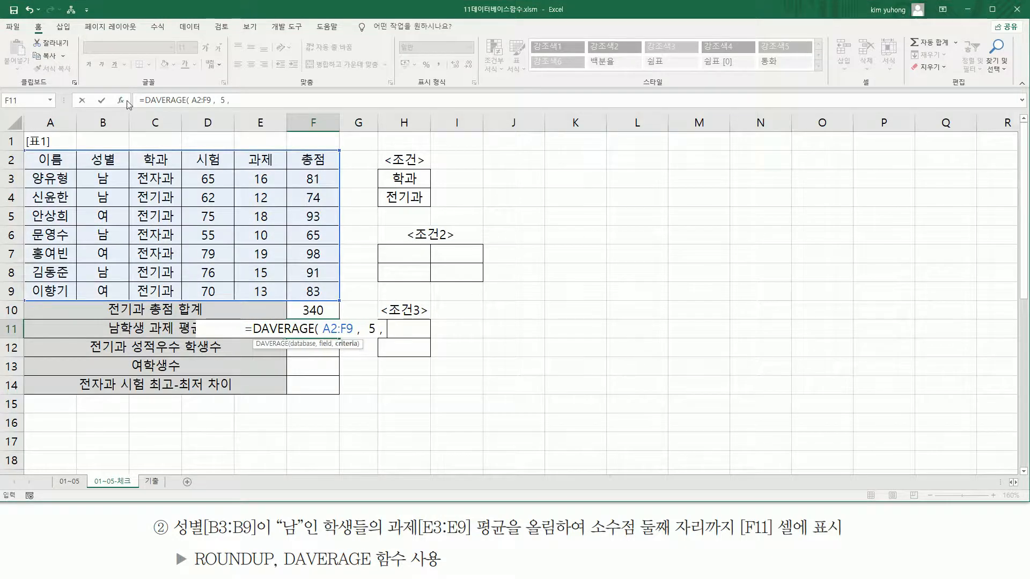
drag(107, 161, 110, 178)
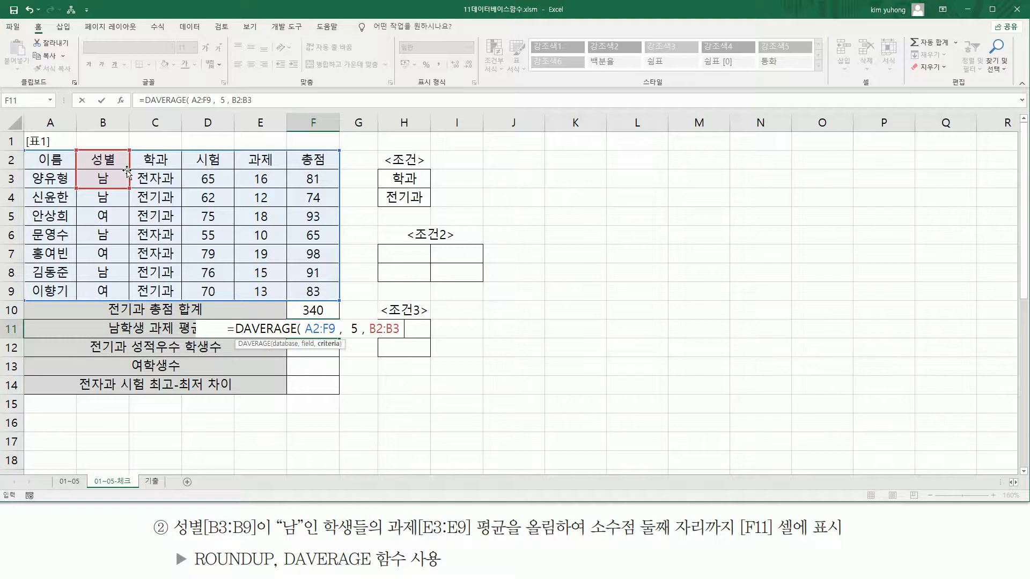
text())
key(Return)
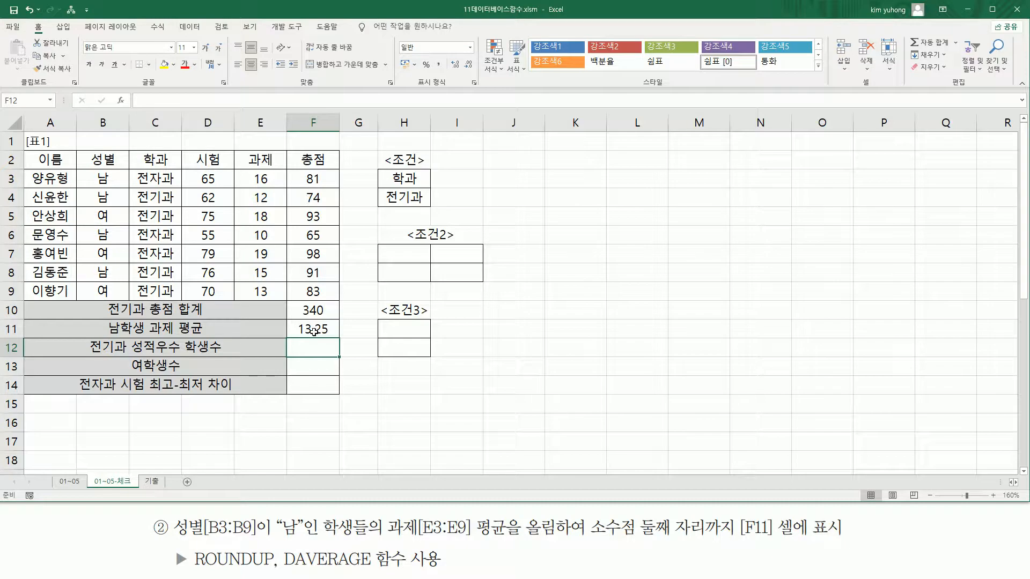
Step: Wrap the DAVERAGE formula in F11 in ROUNDUP with 2 digits, giving =ROUNDUP(DAVERAGE(A2:F9, 5, B2:B3), 2)
drag(313, 335, 328, 336)
mouse_move(523, 540)
mouse_down()
mouse_move(730, 540)
mouse_move(736, 516)
mouse_up()
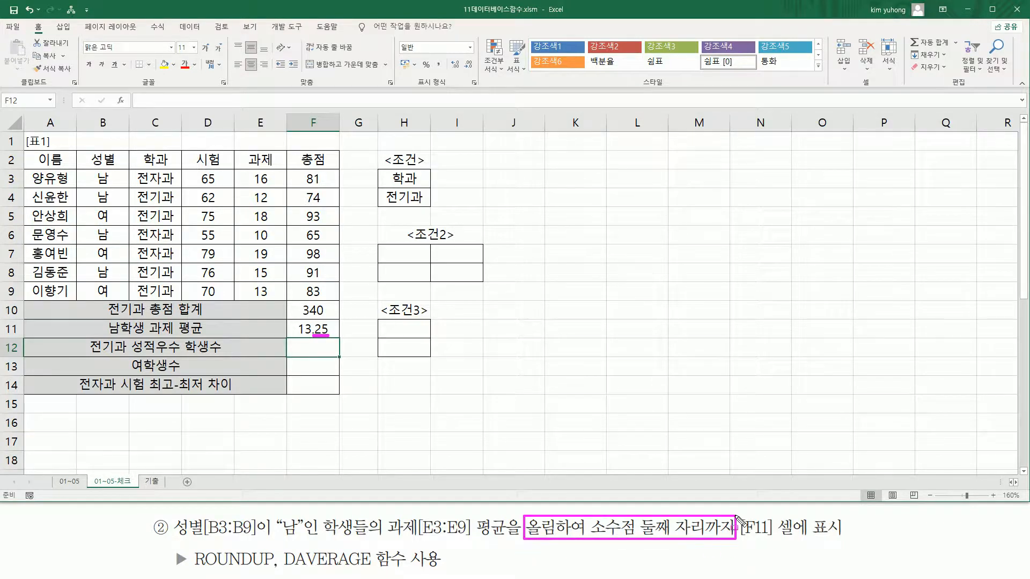
drag(524, 510, 556, 547)
key(Escape)
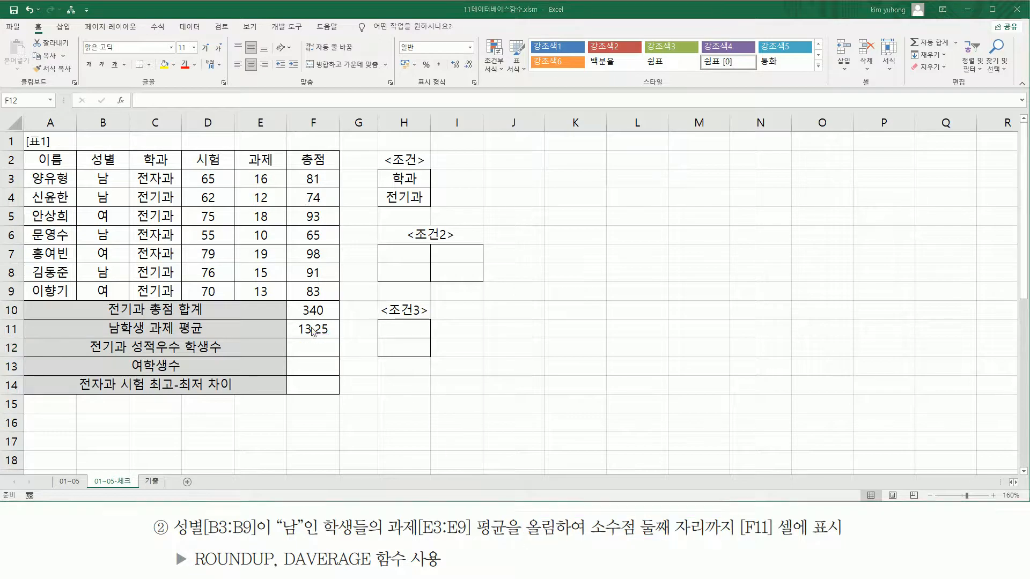
double_click(315, 329)
click(236, 329)
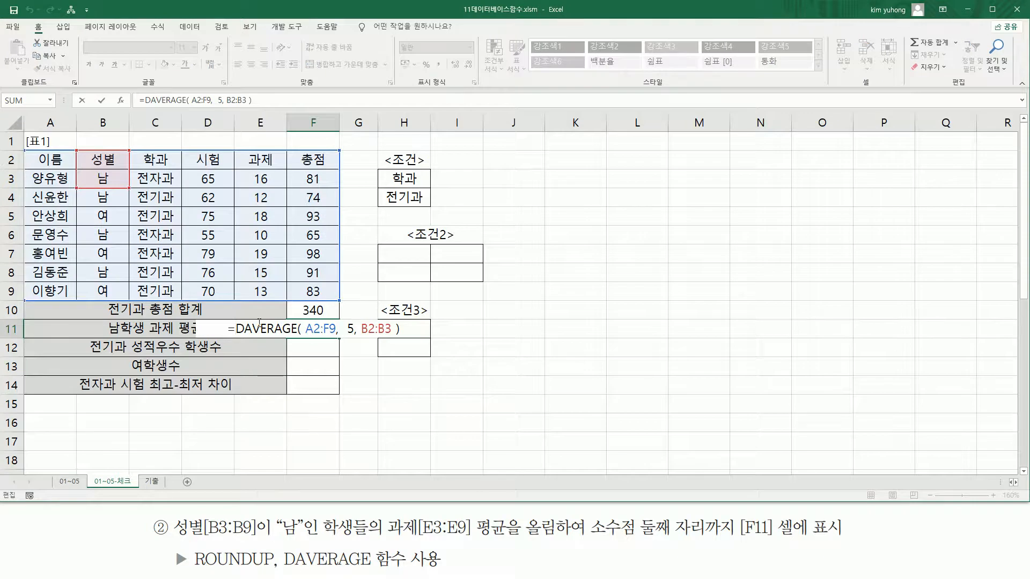
text(ROUND)
text(UP()
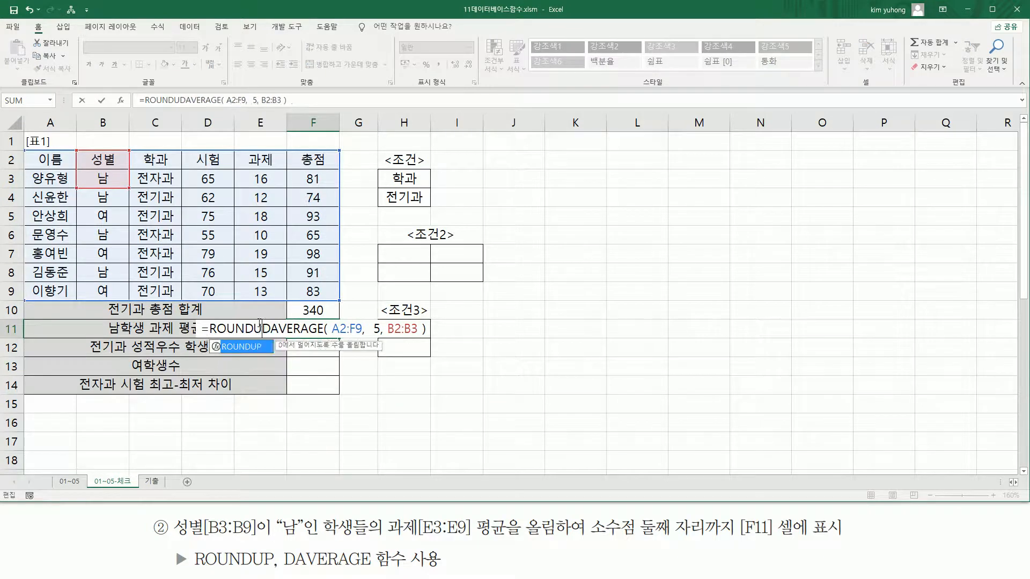
key(shift+End)
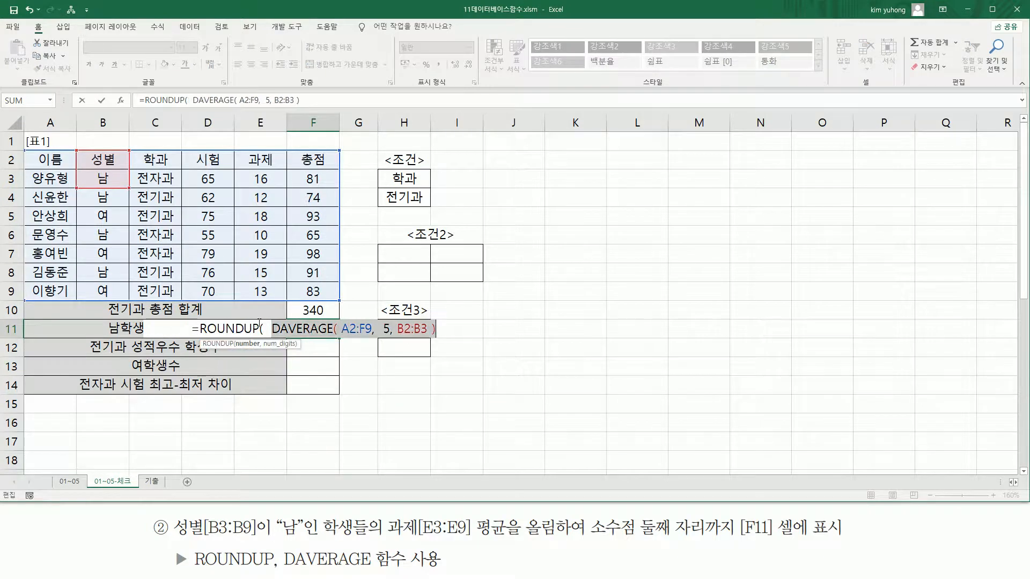
key(End)
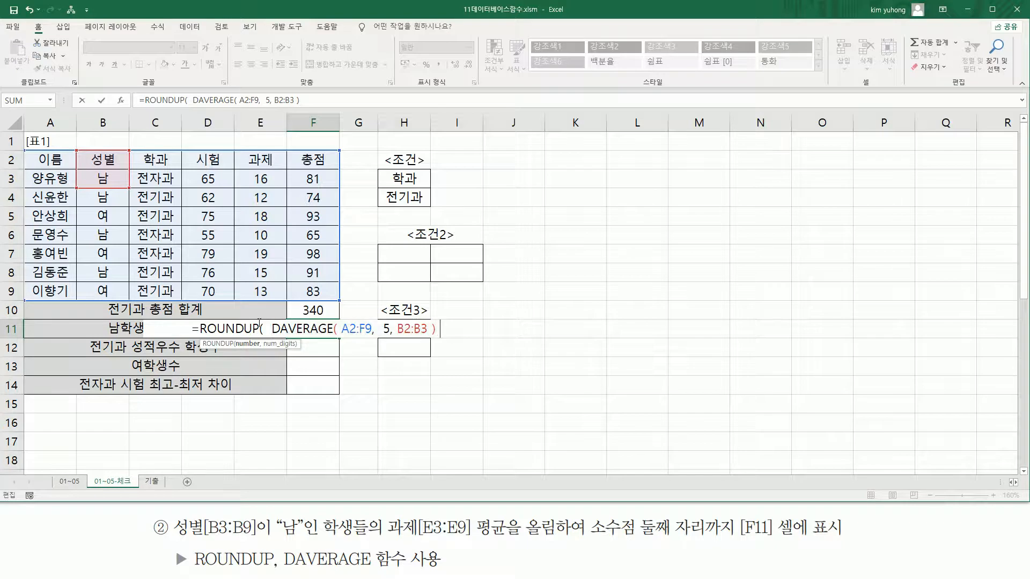
text(, 2)
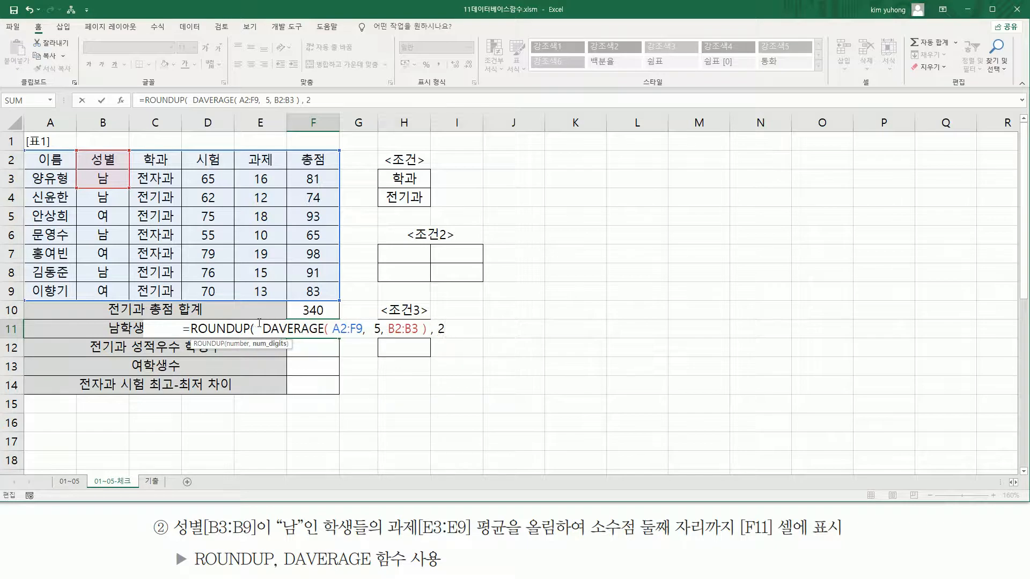
text())
key(BackSpace)
text())
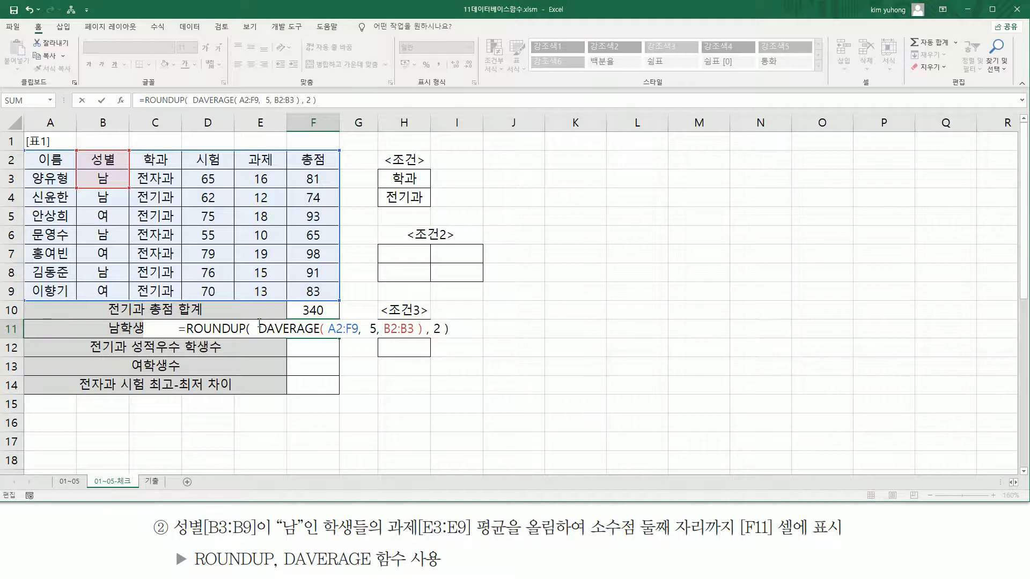
key(Return)
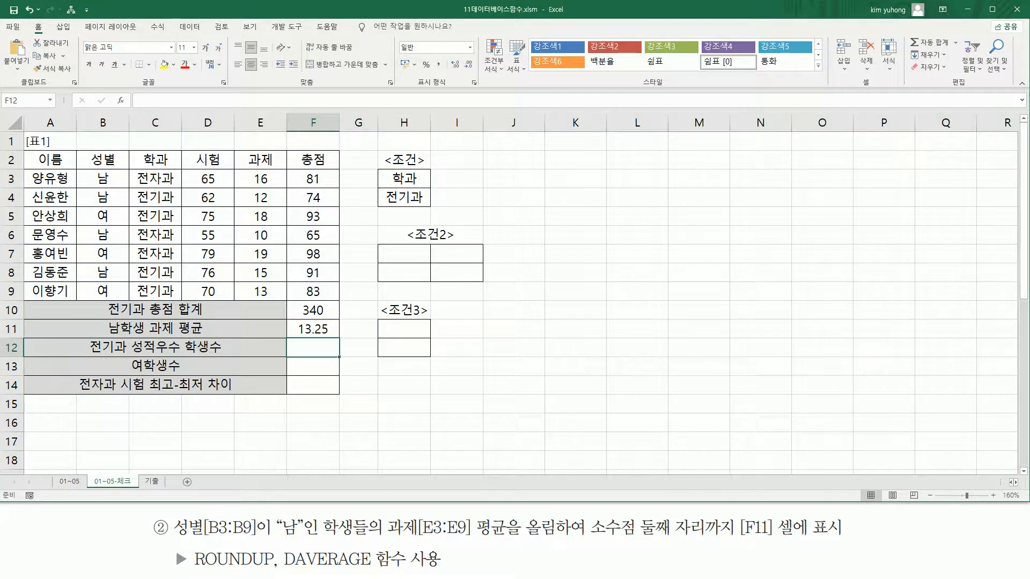
Step: Enter the ROUNDUP/DAVERAGE formula from F11 as visible text in K4 and color it red
click(573, 198)
text('=ROUNDUP(  DAVERAGE( A2:F9,  5, B2:B3 ) , 2 ))
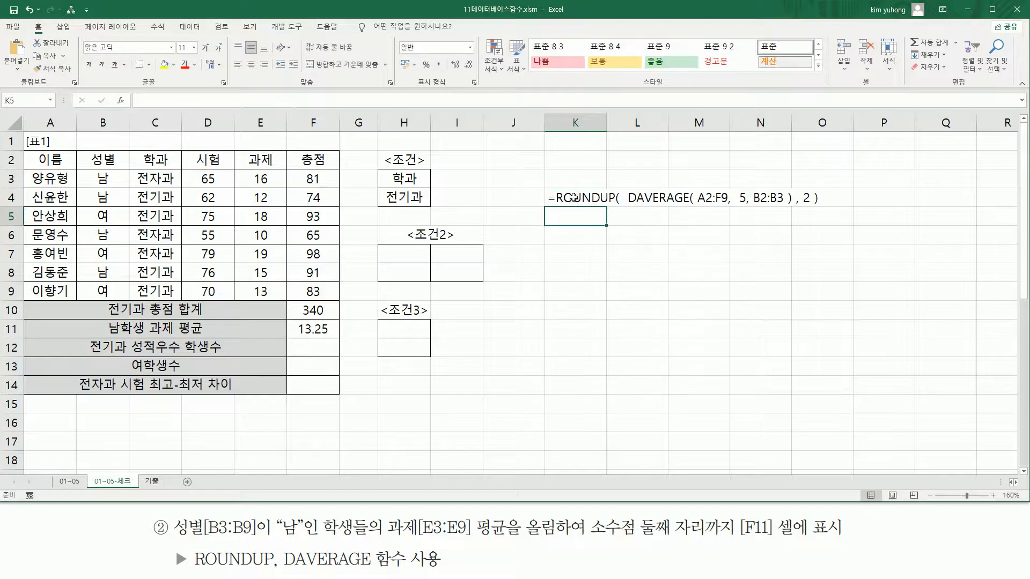
click(185, 64)
click(698, 254)
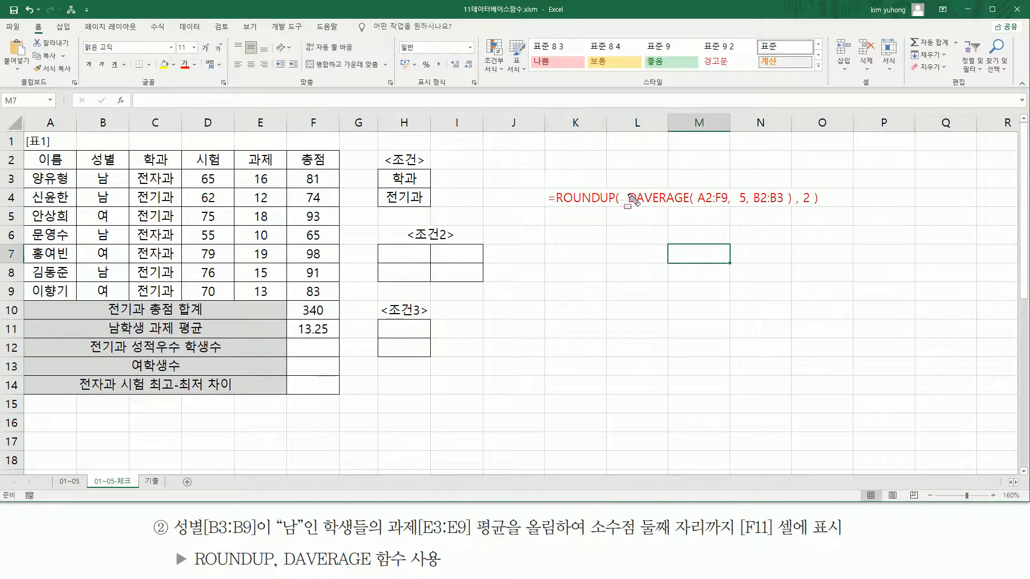
Step: Review the ROUNDUP and DAVERAGE arguments of the formula text in K4 against the table and exercise 2
drag(624, 181, 793, 226)
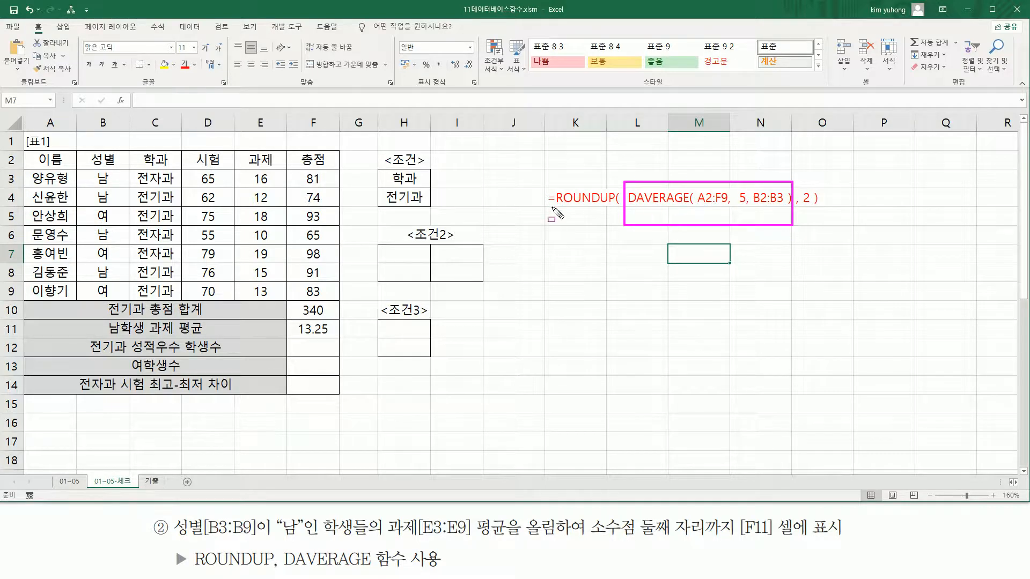
drag(557, 208, 616, 207)
drag(802, 206, 813, 205)
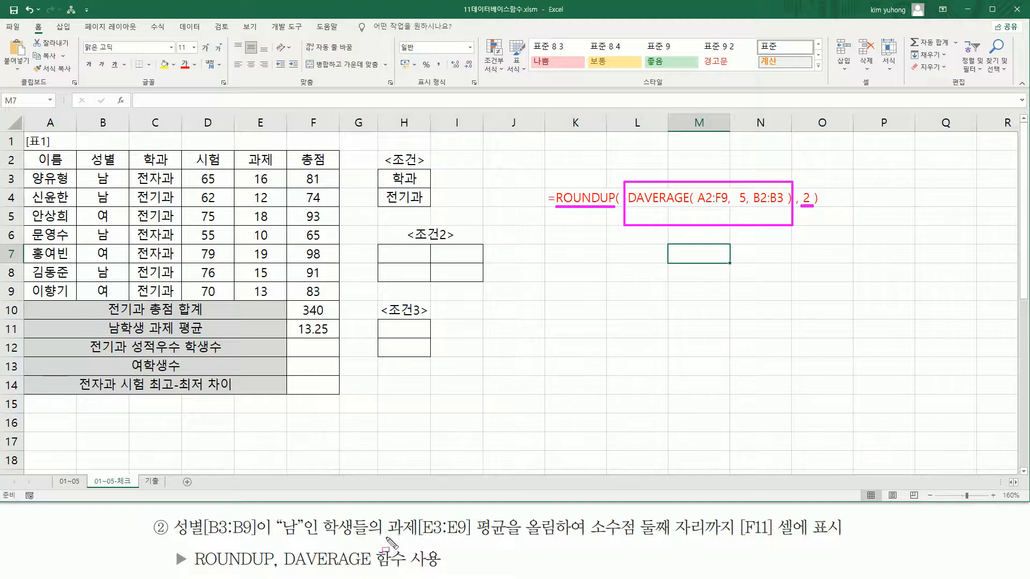
mouse_move(383, 540)
mouse_down()
mouse_move(424, 542)
mouse_move(507, 516)
mouse_up()
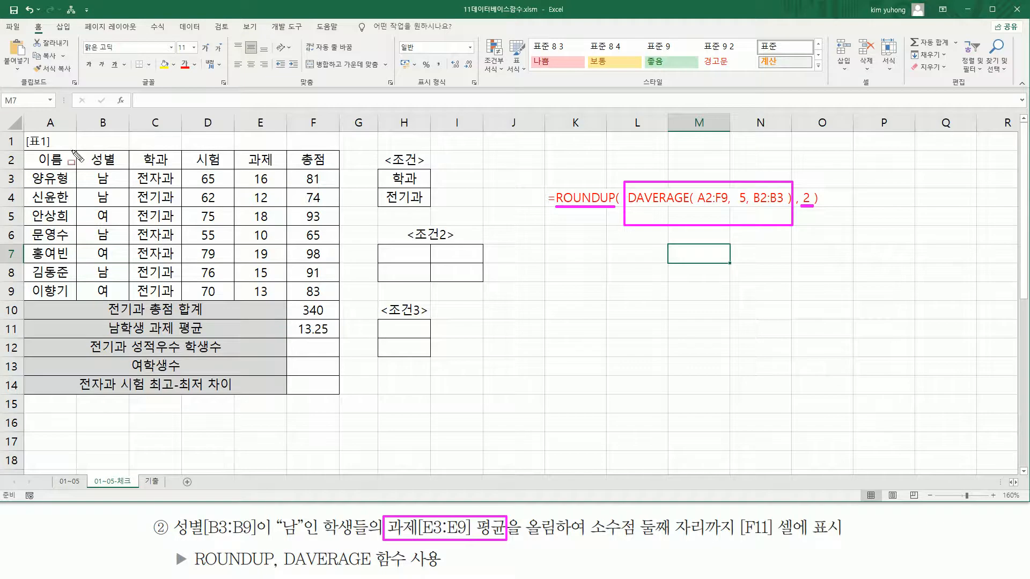
drag(28, 153, 341, 299)
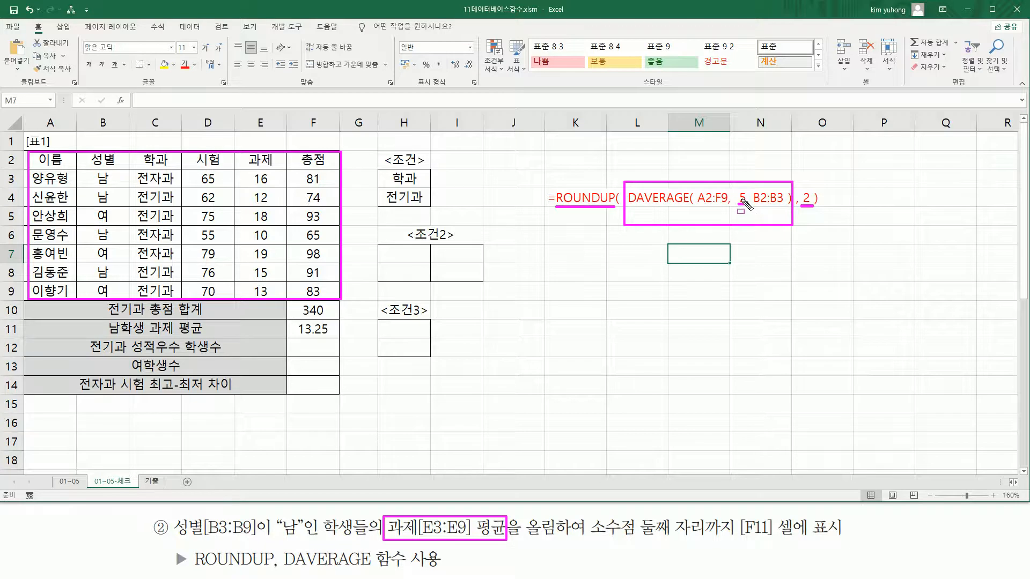
drag(753, 208, 784, 208)
mouse_move(87, 154)
mouse_down()
mouse_move(96, 180)
mouse_move(123, 186)
mouse_up()
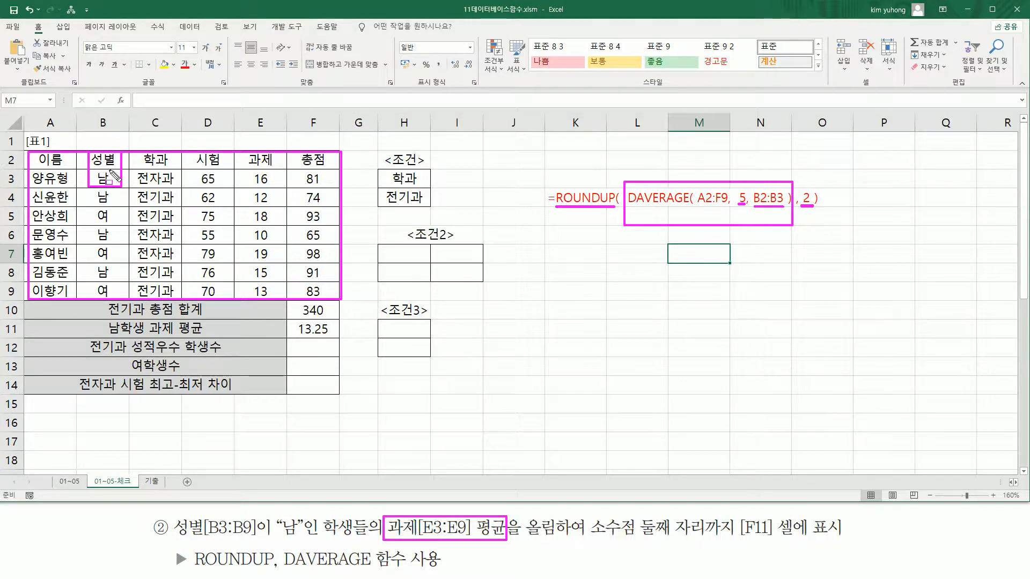
key(Escape)
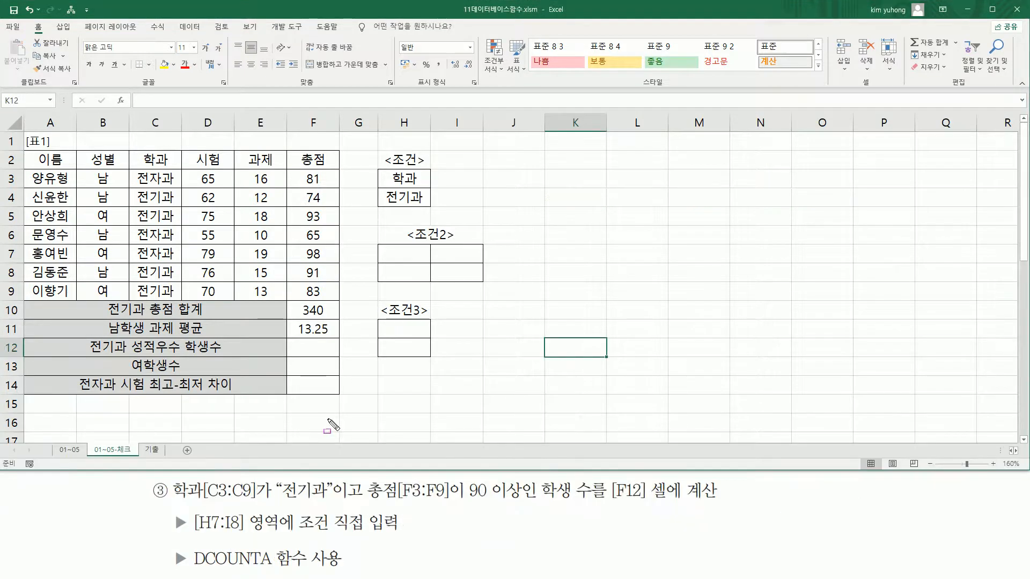
Step: Review exercise 3's two conditions, its H7:I8 criteria range and the target cell F12
mouse_move(173, 502)
mouse_down()
mouse_move(332, 503)
mouse_move(332, 478)
mouse_move(365, 505)
mouse_move(530, 505)
mouse_move(522, 479)
mouse_move(595, 502)
mouse_up()
mouse_move(297, 343)
mouse_down()
mouse_move(308, 348)
mouse_move(298, 343)
mouse_up()
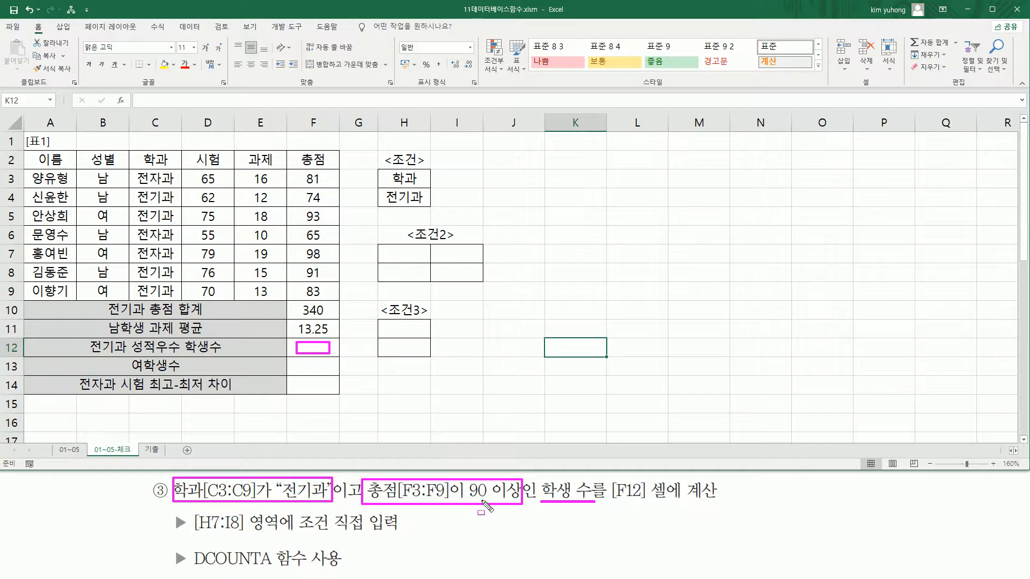
drag(336, 502, 357, 502)
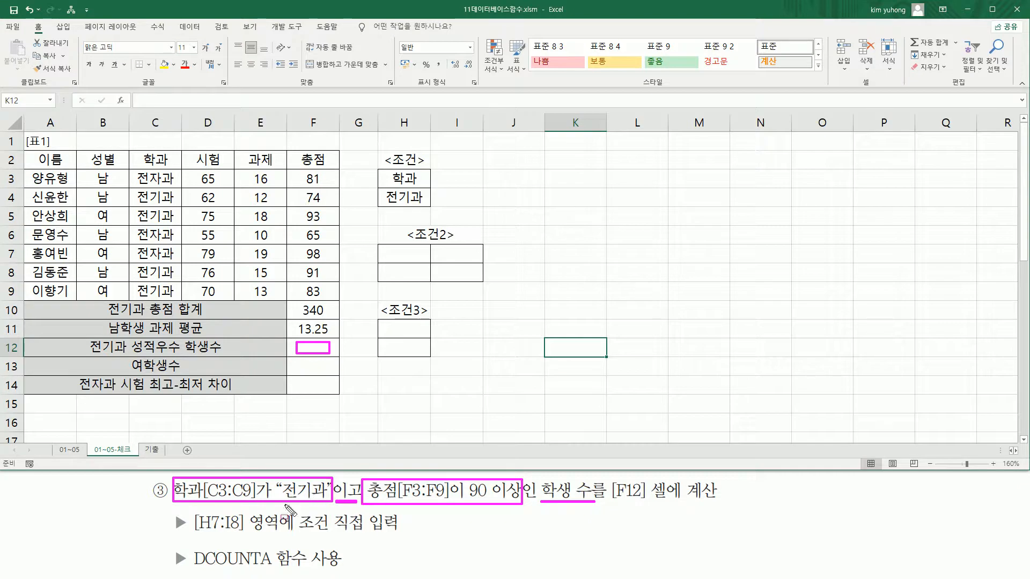
mouse_move(194, 535)
mouse_down()
mouse_move(245, 535)
mouse_move(248, 511)
mouse_up()
drag(334, 533, 399, 533)
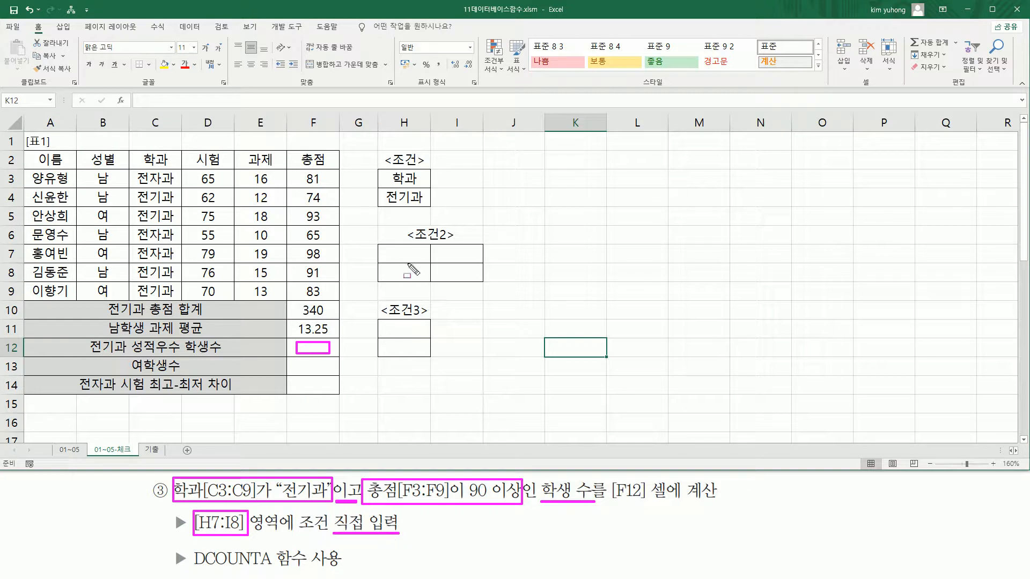
drag(381, 246, 479, 281)
key(Escape)
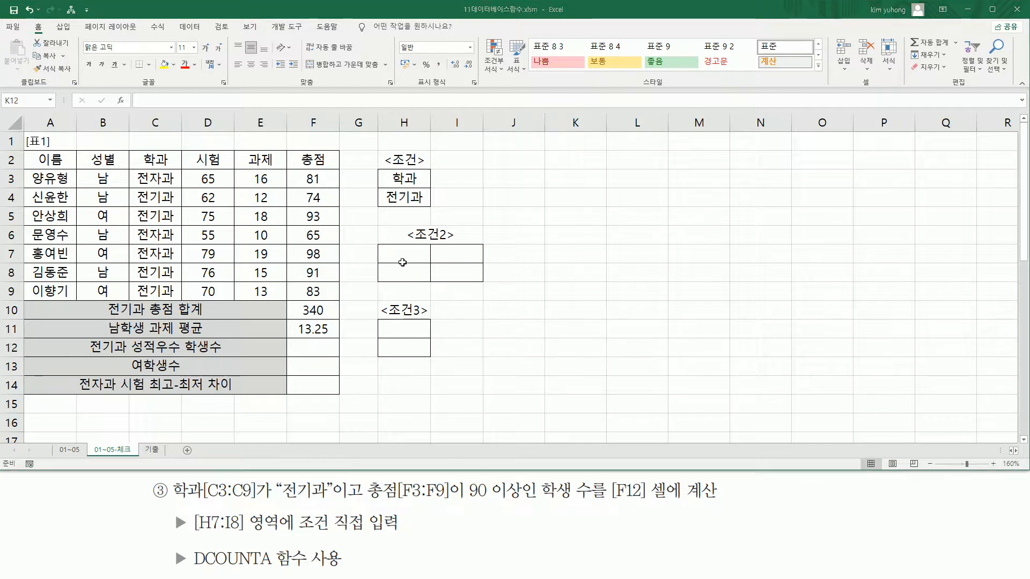
Step: Enter the department criterion for 조건2, with 학과 in H7 and 전기과 in H8
click(409, 259)
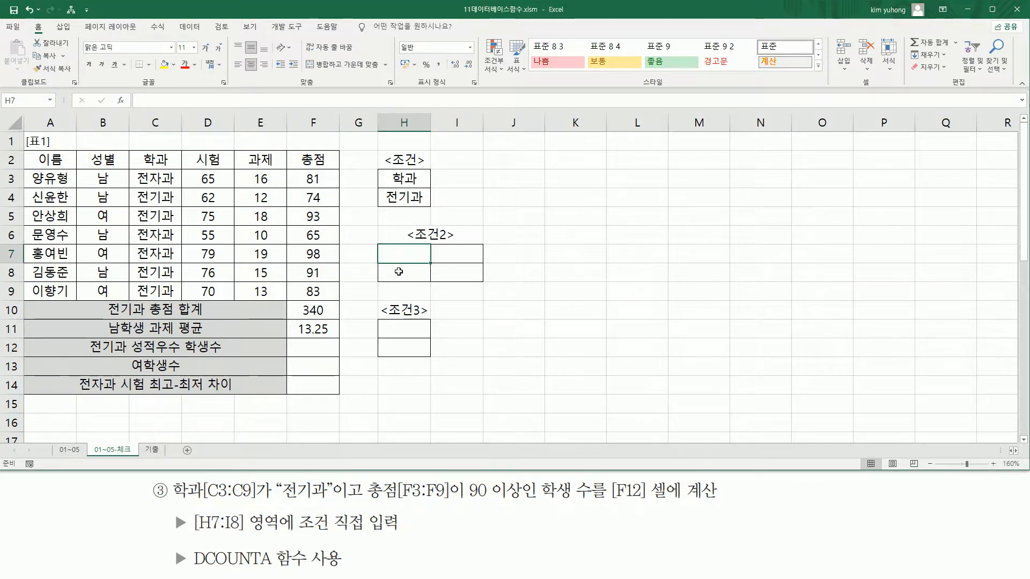
text(GKR)
key(BackSpace)
key(BackSpace)
text(학과)
key(Return)
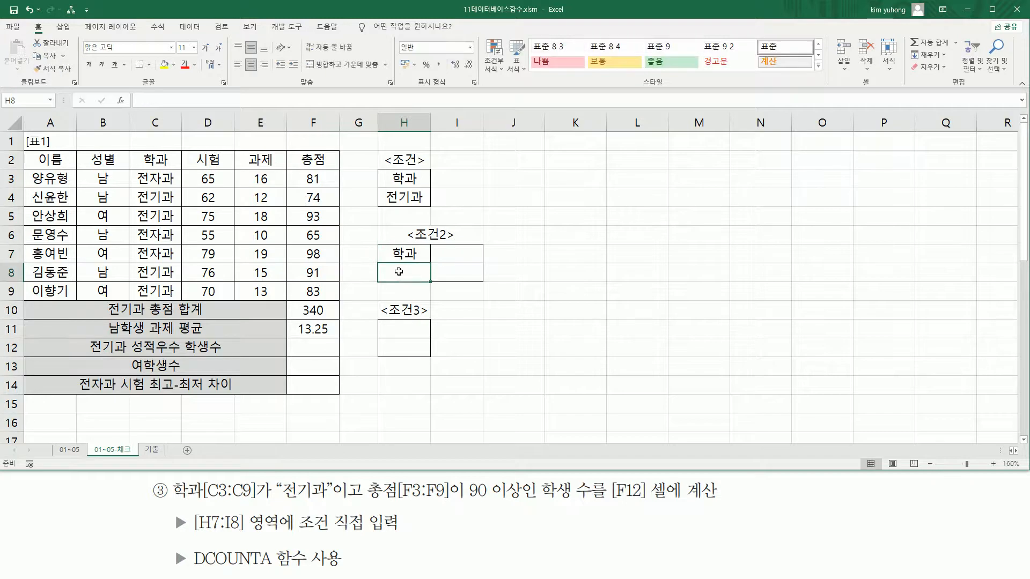
text(전긱)
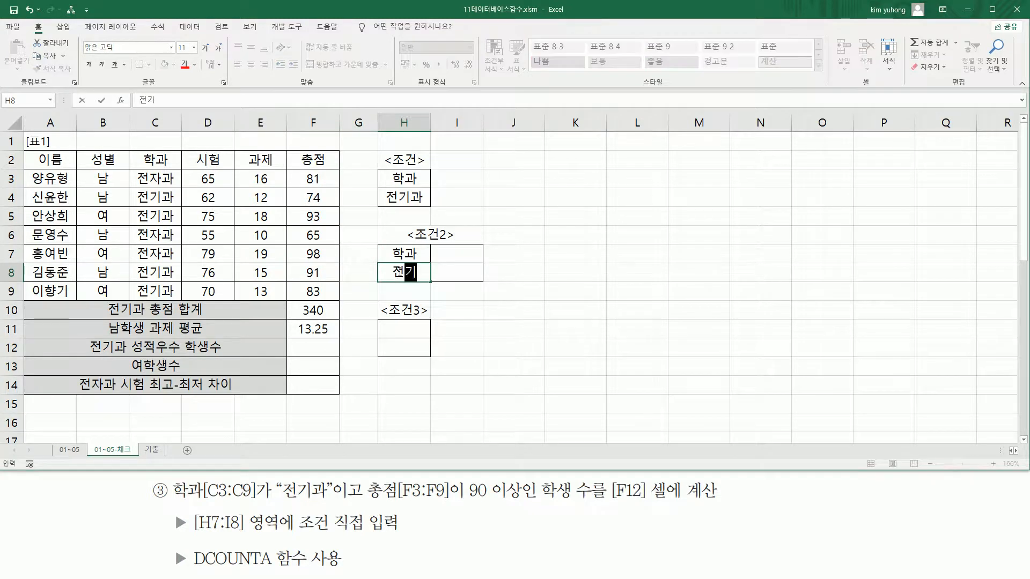
text(과)
key(Tab)
Step: Enter the total score criterion for 조건2, with 총점 in I7 and >=90 in I8
key(Up)
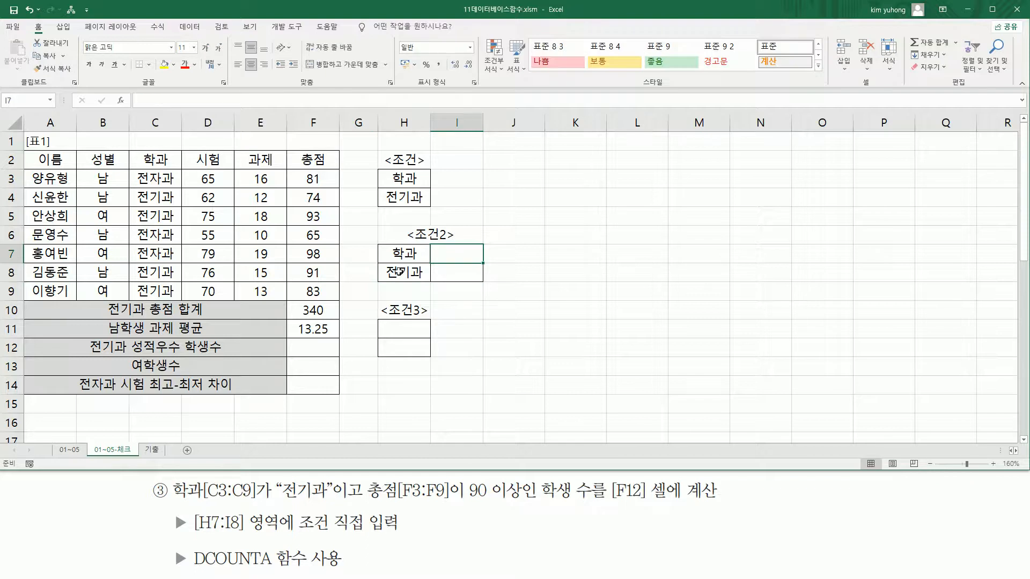
text(총저)
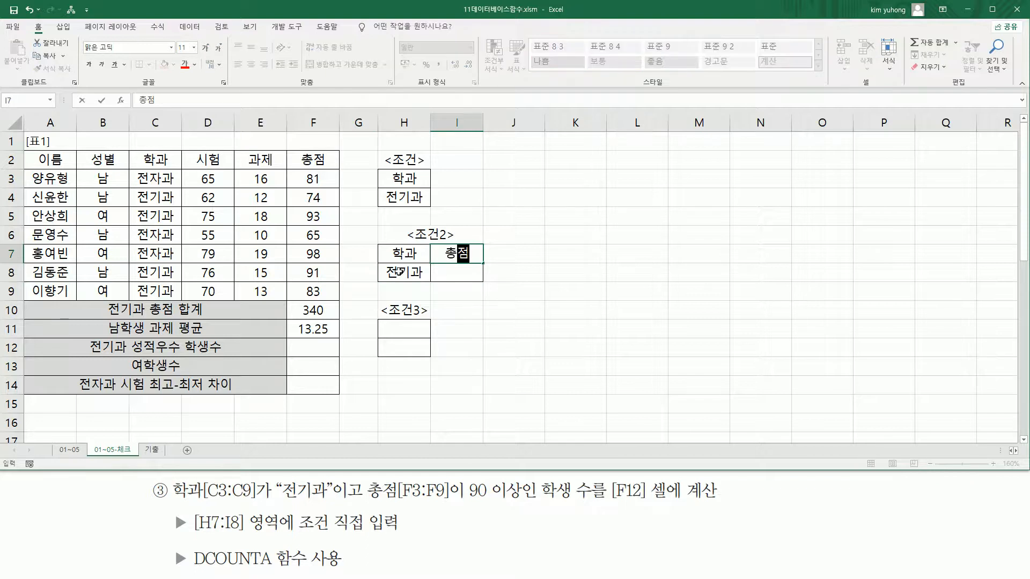
key(Return)
text(>)
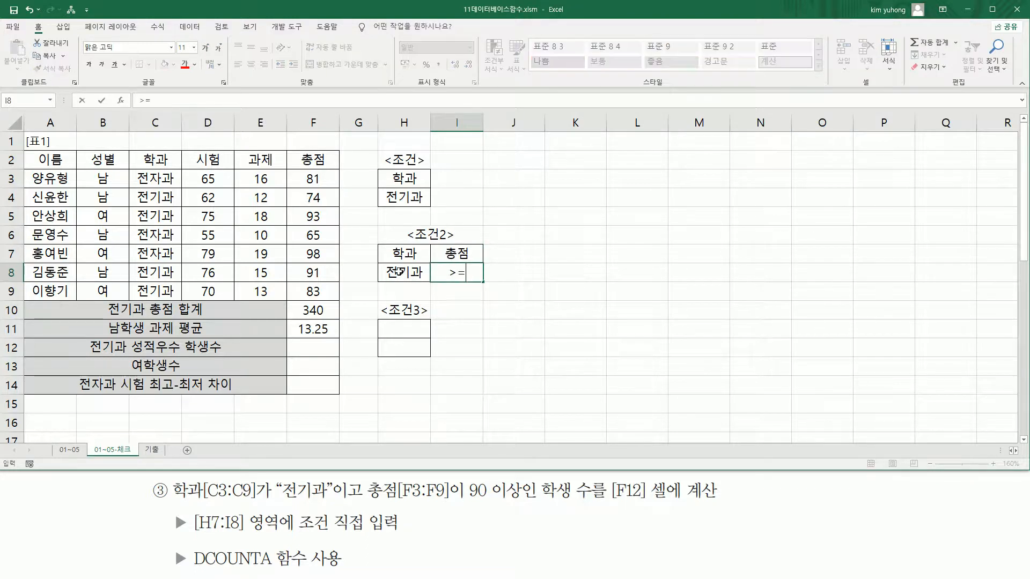
text(=90)
key(Return)
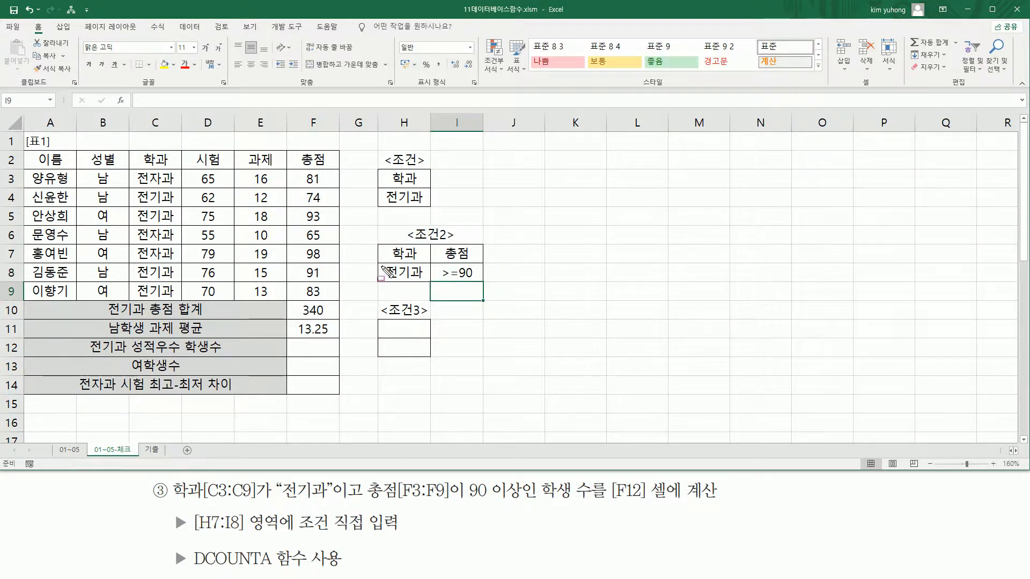
Step: Check the criteria in H8:I8 against the student count and DCOUNTA requirement of exercise 3
drag(382, 263, 481, 281)
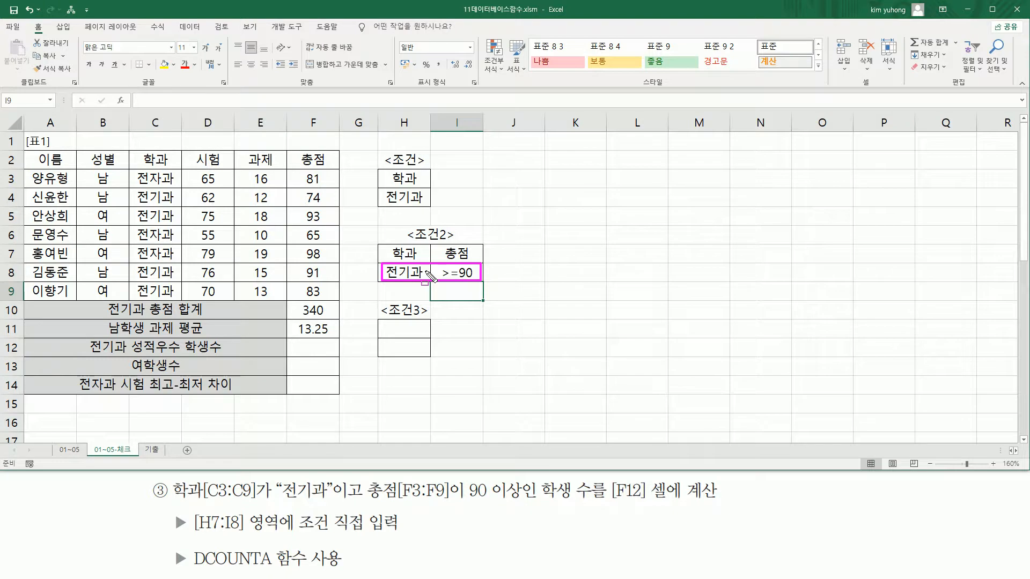
mouse_move(534, 500)
mouse_down()
mouse_move(586, 499)
mouse_move(593, 479)
mouse_up()
mouse_move(190, 570)
mouse_down()
mouse_move(288, 571)
mouse_move(275, 570)
mouse_up()
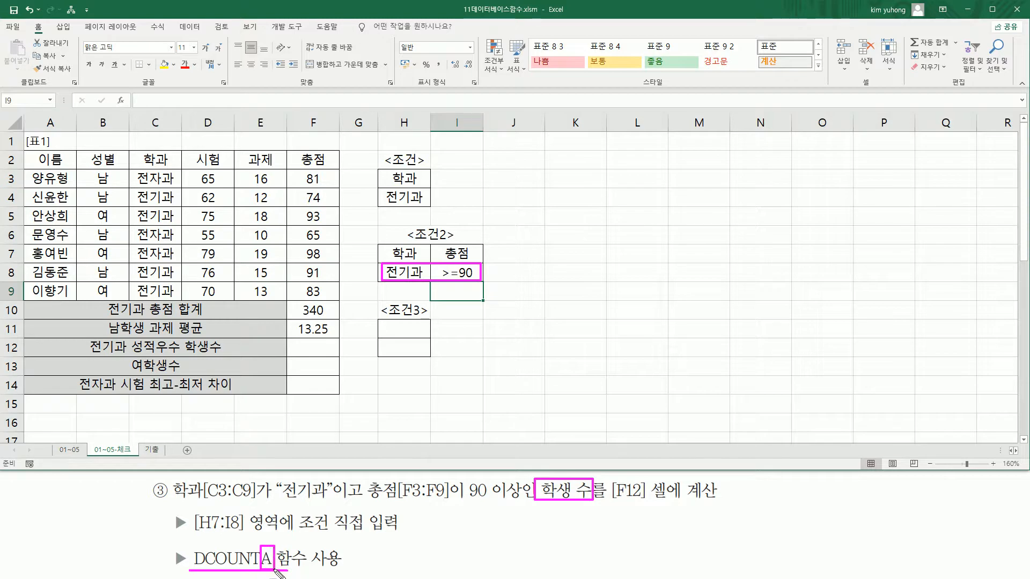
key(Escape)
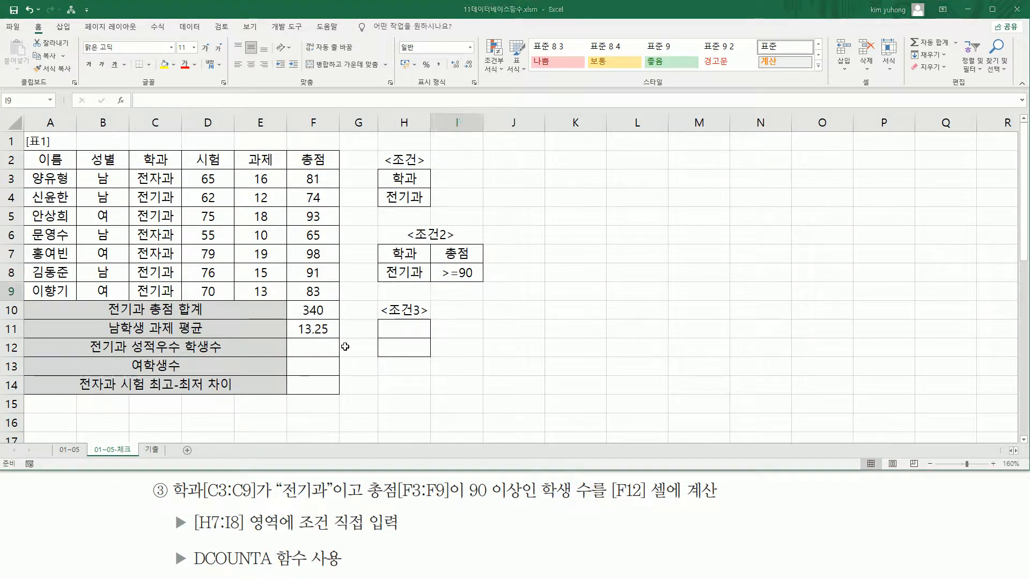
Step: Start a DCOUNTA formula in F12 with the database range A2:F9
click(329, 346)
text(=D)
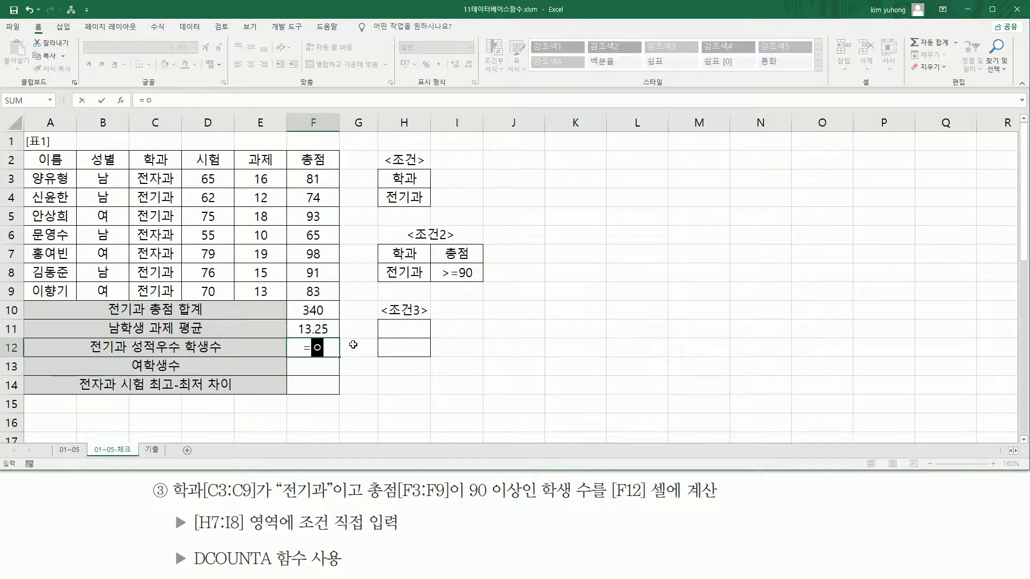
text(COUN)
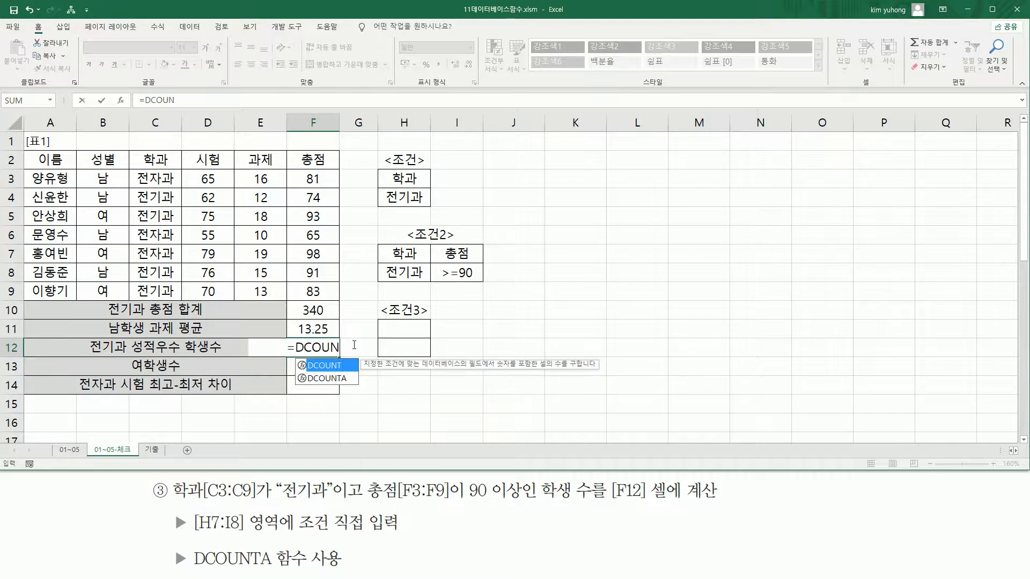
text(TA)
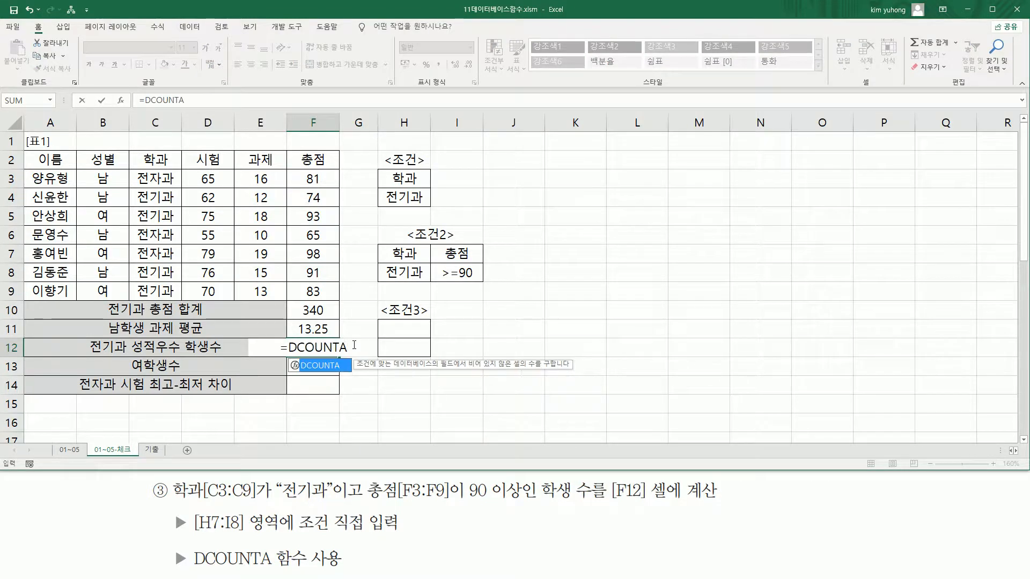
text(()
drag(57, 157, 314, 294)
text(,)
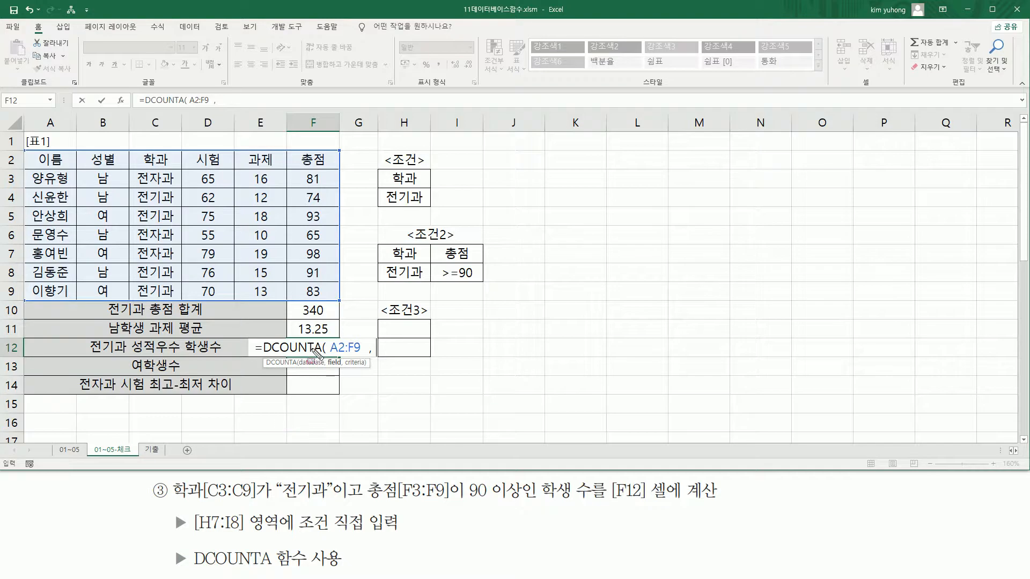
Step: Examine each column of 표1 as a possible field for DCOUNTA to count
drag(271, 355, 322, 355)
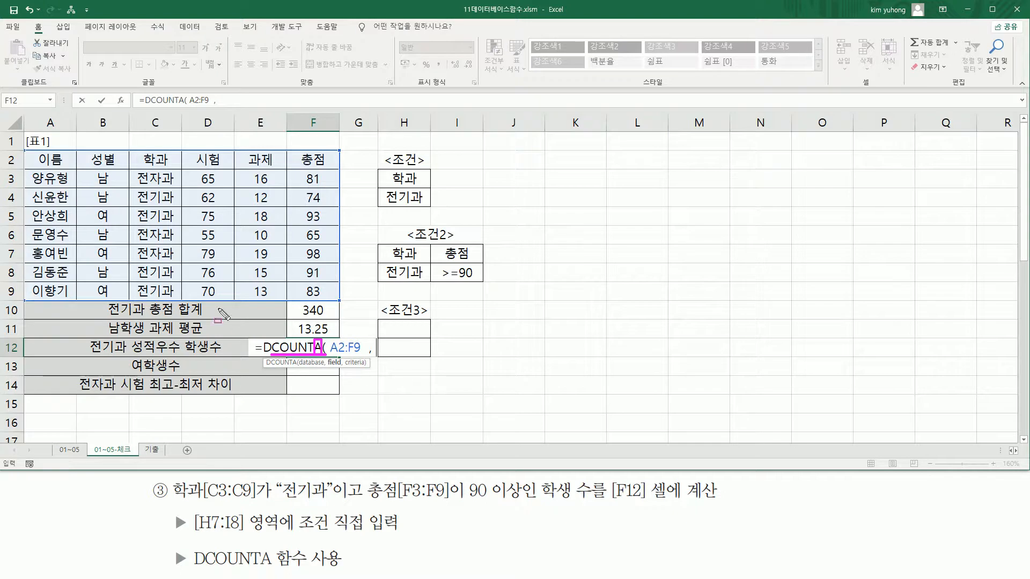
drag(47, 171, 47, 268)
drag(101, 172, 101, 283)
drag(153, 168, 153, 290)
drag(206, 176, 213, 280)
drag(255, 181, 311, 295)
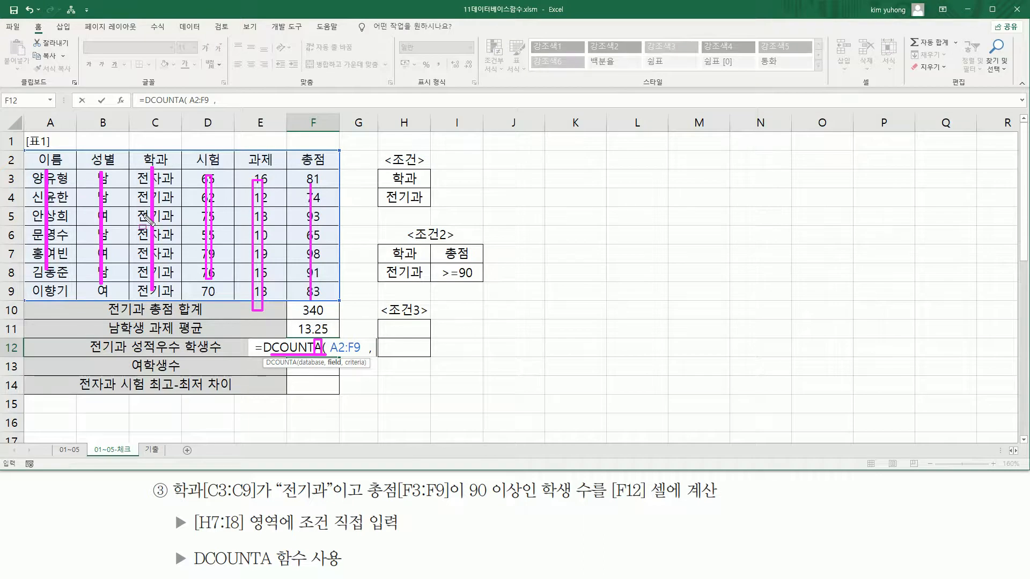
key(Escape)
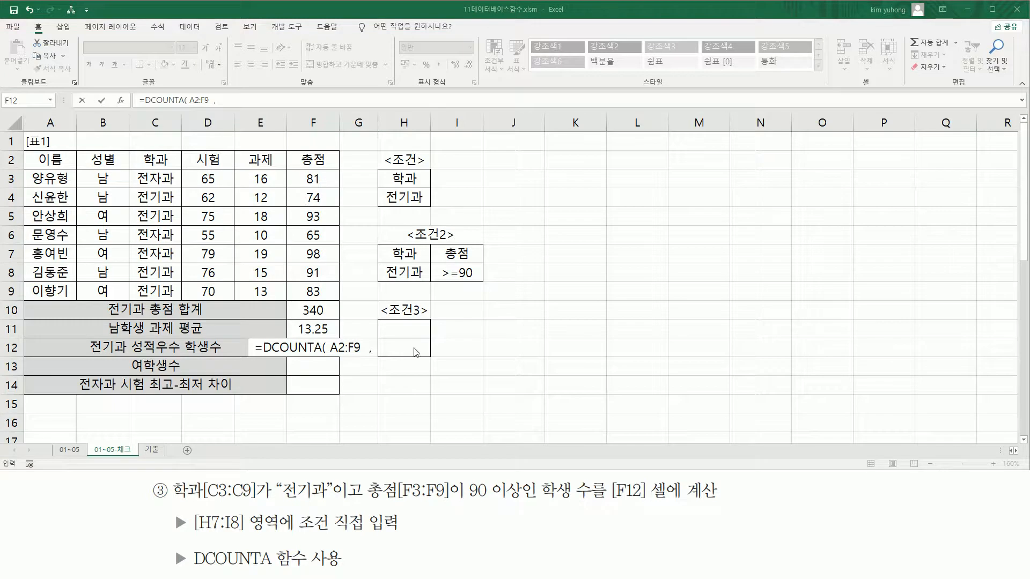
Step: Complete the DCOUNTA formula in F12 with field 1 and the criteria range H7:I8
click(376, 349)
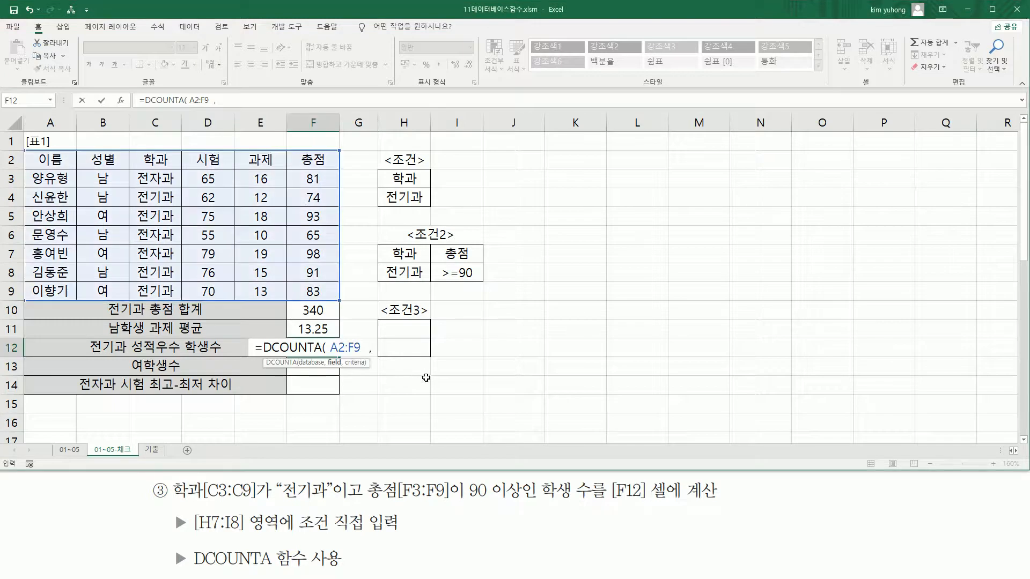
text(1 )
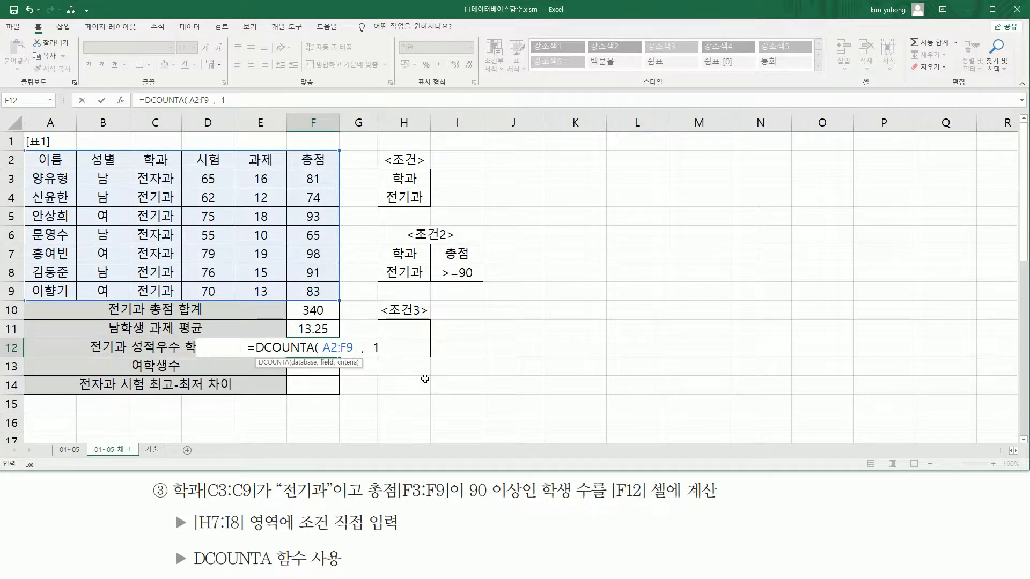
text(,)
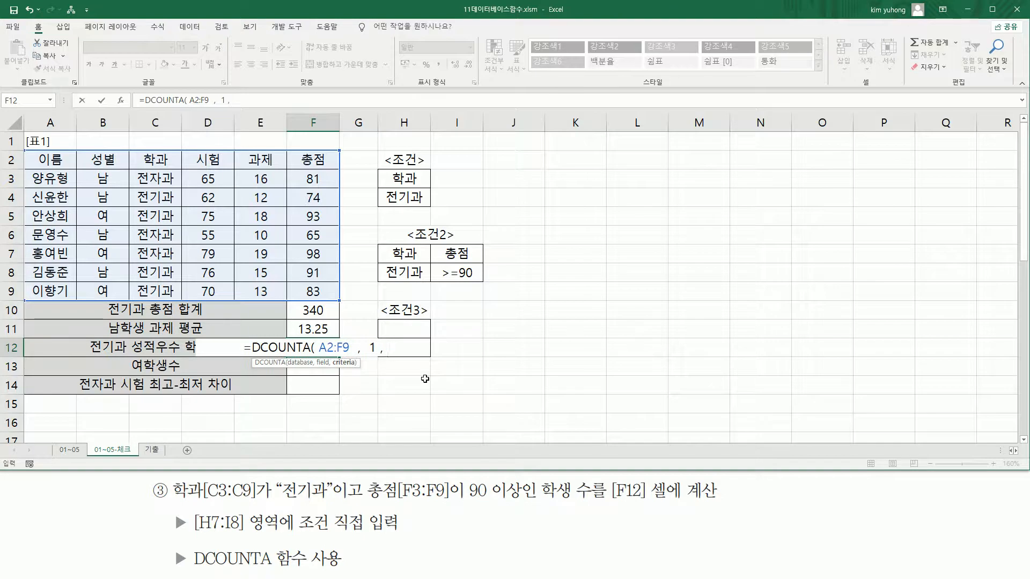
drag(404, 255, 449, 271)
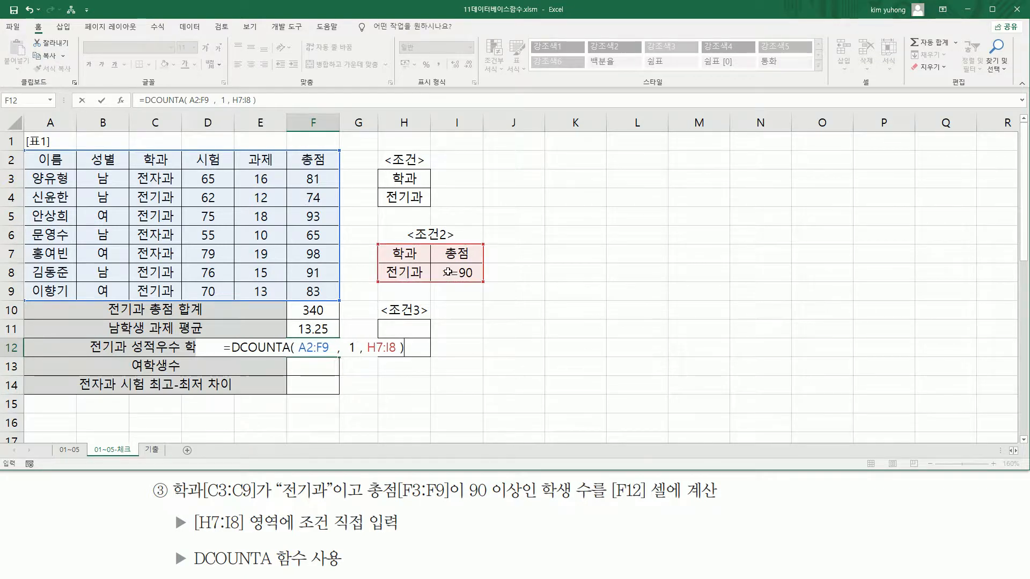
key(Return)
Step: Verify the count in F12 by comparing the 전기과 rows' 총점 values with the 90-point threshold
click(332, 346)
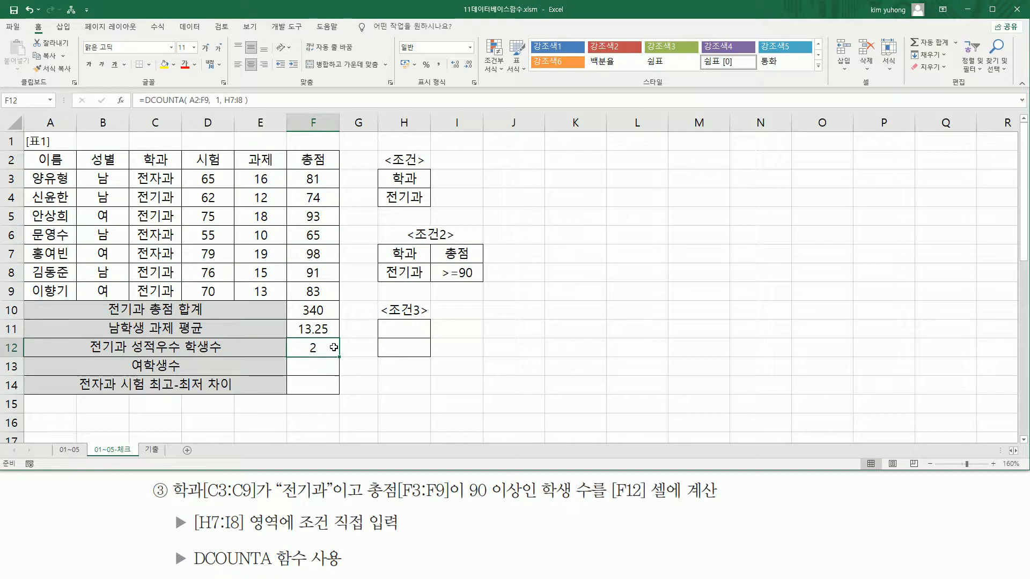
mouse_move(130, 190)
mouse_down()
mouse_move(141, 206)
mouse_move(179, 209)
mouse_move(177, 221)
mouse_up()
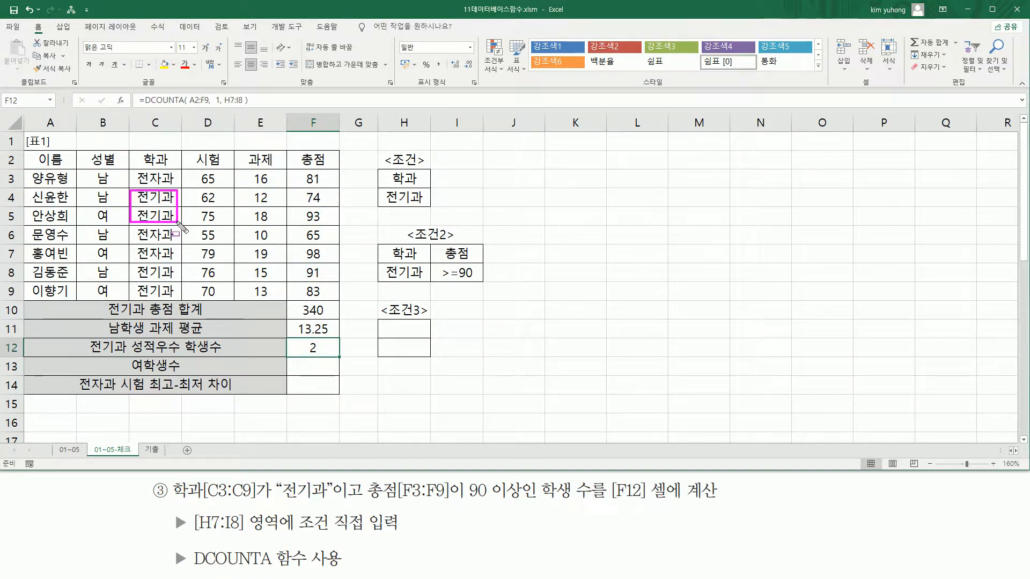
drag(130, 262, 176, 300)
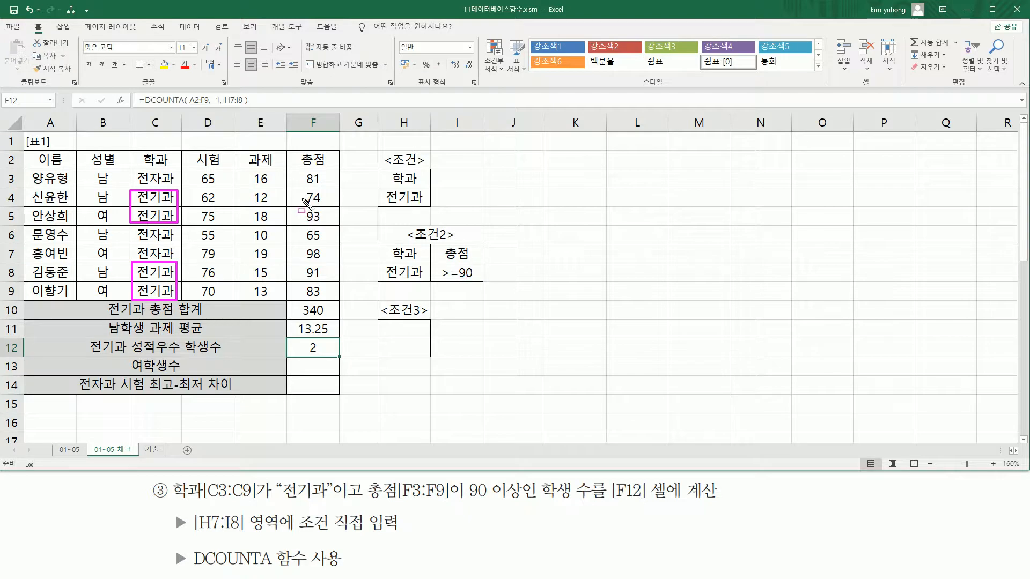
mouse_move(301, 197)
mouse_down()
mouse_move(328, 198)
mouse_move(321, 225)
mouse_move(322, 209)
mouse_up()
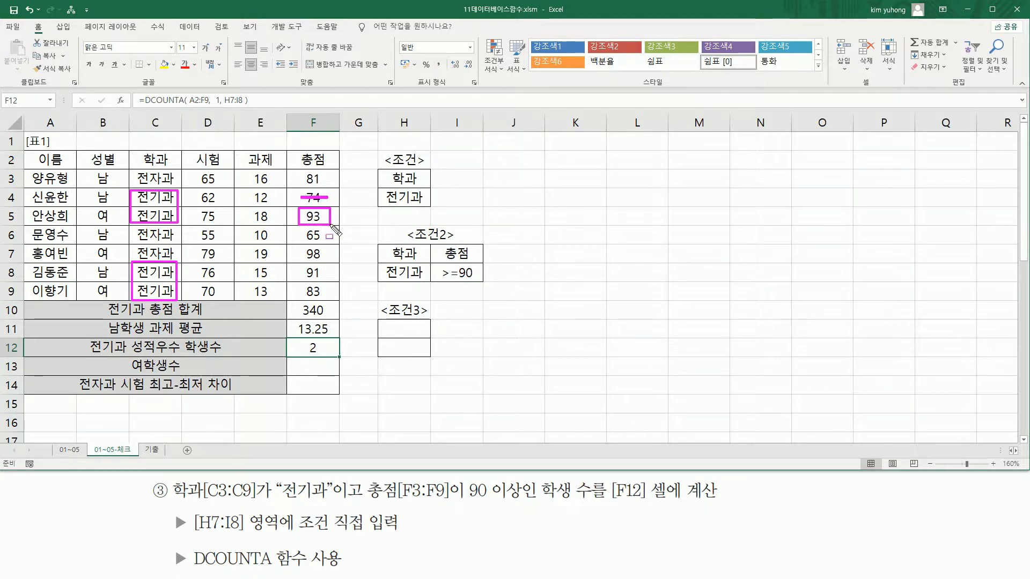
mouse_move(304, 270)
mouse_down()
mouse_move(328, 263)
mouse_move(328, 290)
mouse_up()
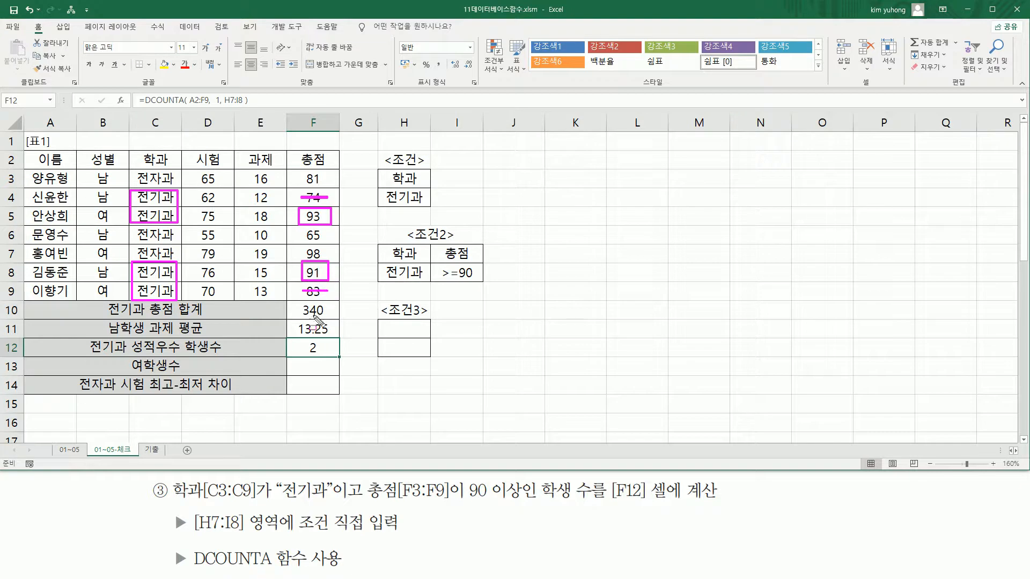
key(Escape)
Step: Copy the DCOUNTA formula from F12 into K3 as visible text and color it red
click(321, 348)
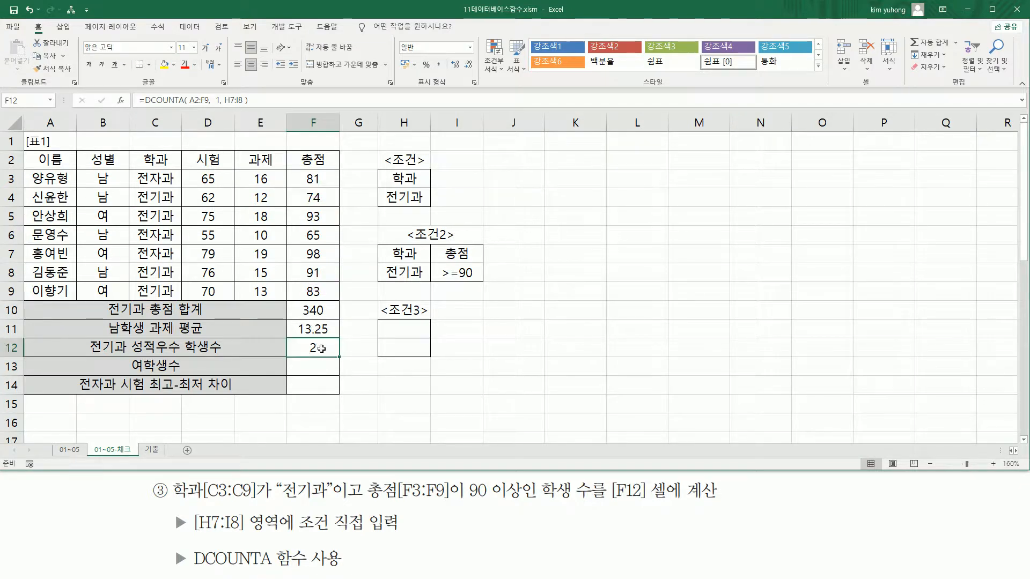
drag(272, 101, 138, 101)
key(ctrl+c)
key(Escape)
click(557, 179)
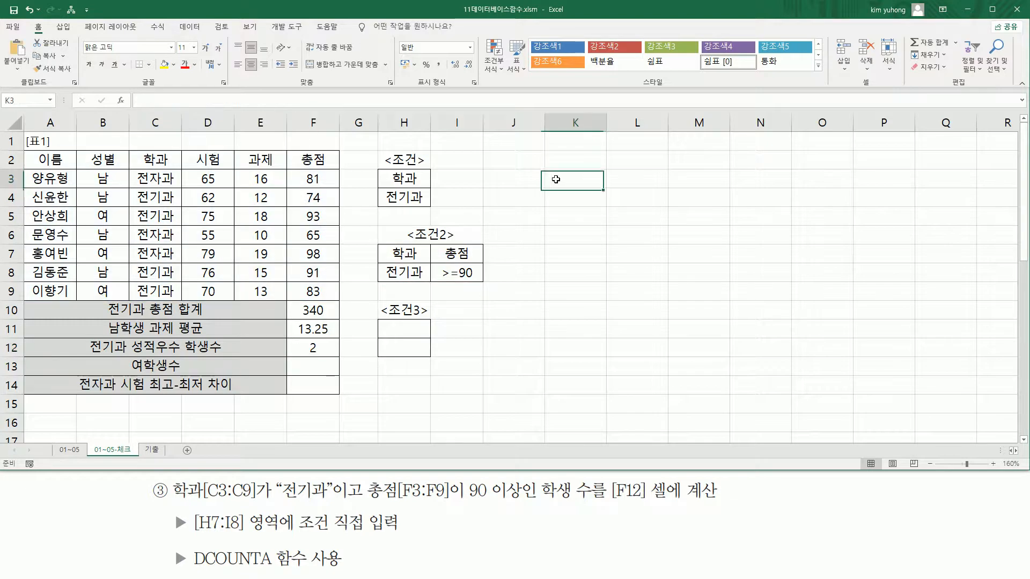
text(')
key(ctrl+v)
key(Return)
click(554, 181)
click(668, 251)
Step: Review the DCOUNTA function name and field argument in K3 against the 시험 and 과제 values in the table
drag(562, 188, 672, 193)
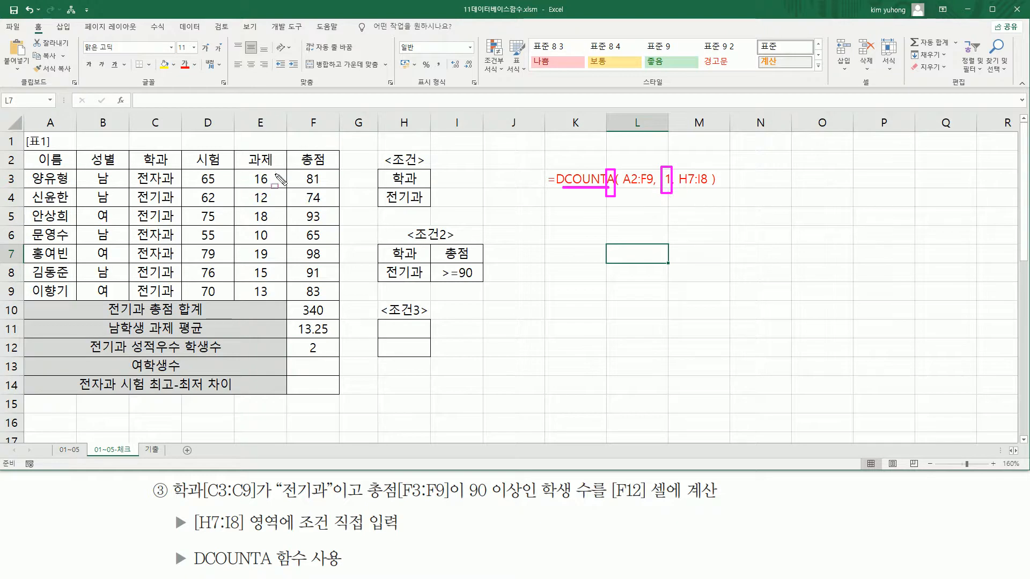
drag(197, 229, 220, 242)
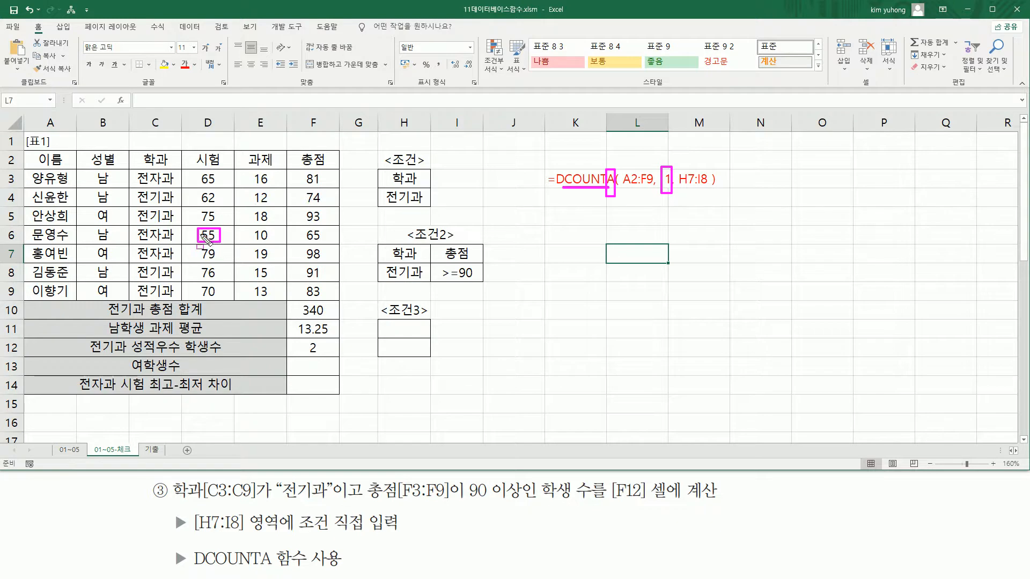
drag(199, 236, 214, 235)
drag(248, 189, 272, 208)
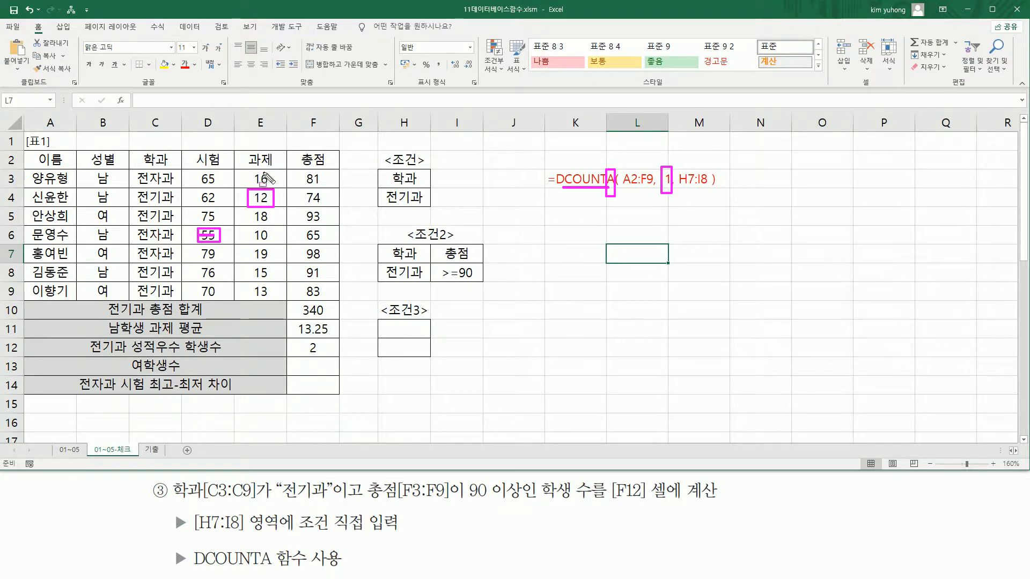
Step: Examine the 과제 value in E4 in relation to the field argument of the DCOUNTA formula
drag(250, 198, 271, 199)
key(Escape)
click(588, 215)
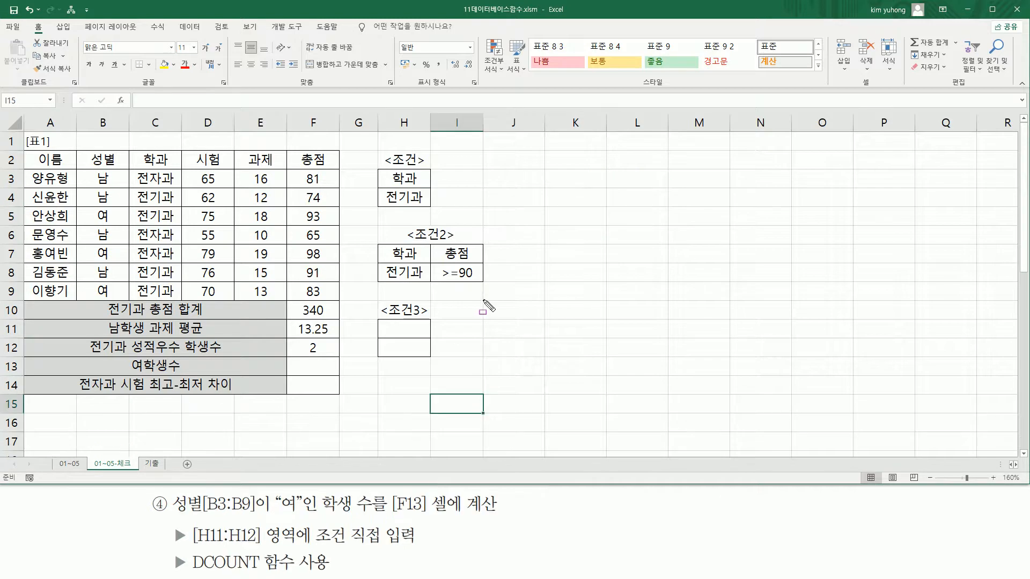
Step: Read exercise ④ for its 성별 condition, result cell, criteria range and required function
mouse_move(173, 517)
mouse_down()
mouse_move(311, 515)
mouse_move(305, 491)
mouse_move(370, 514)
mouse_move(495, 517)
mouse_up()
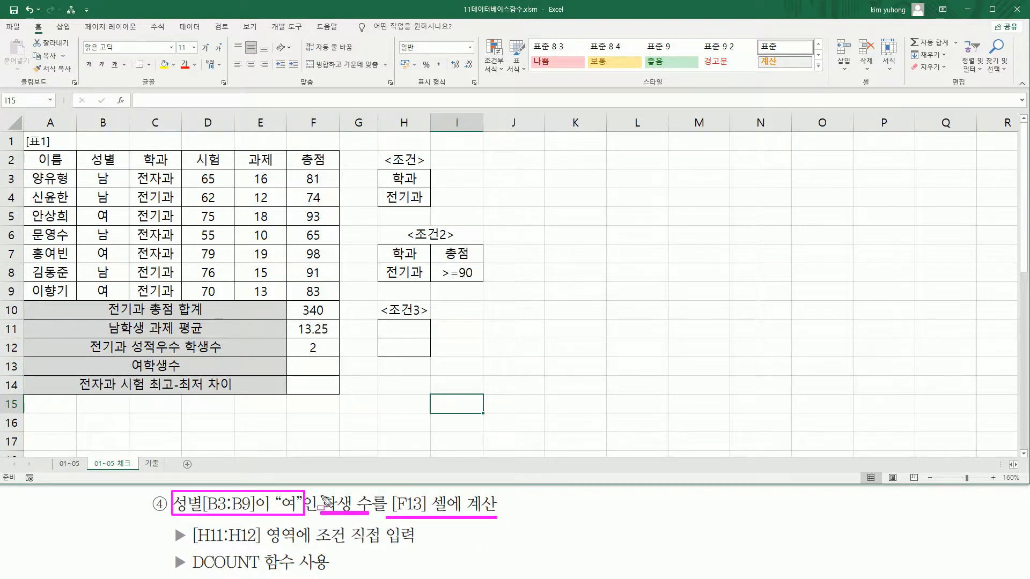
mouse_move(191, 552)
mouse_down()
mouse_move(240, 576)
mouse_move(292, 574)
mouse_up()
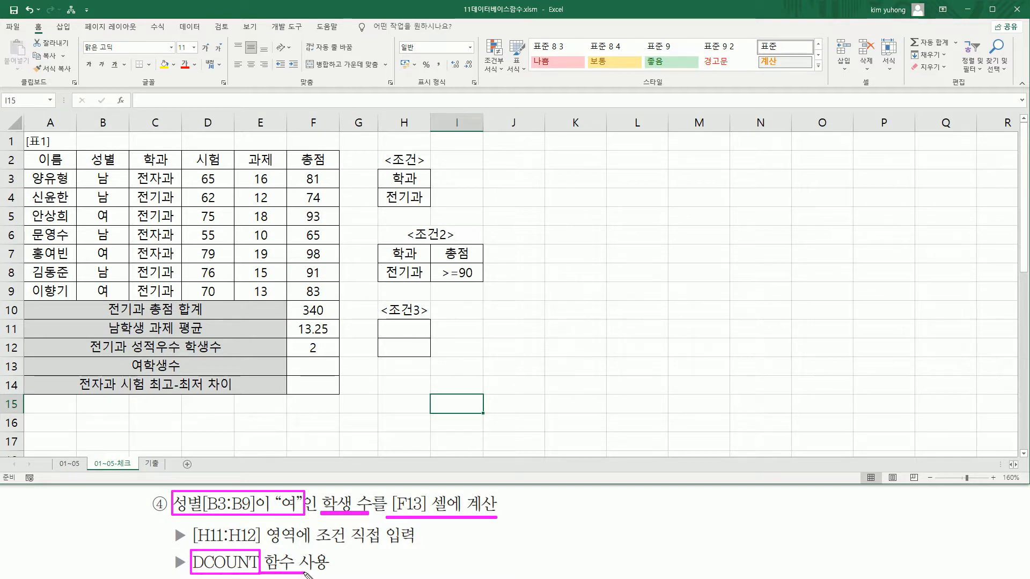
mouse_move(194, 546)
mouse_down()
mouse_move(263, 558)
mouse_move(273, 523)
mouse_move(417, 530)
mouse_up()
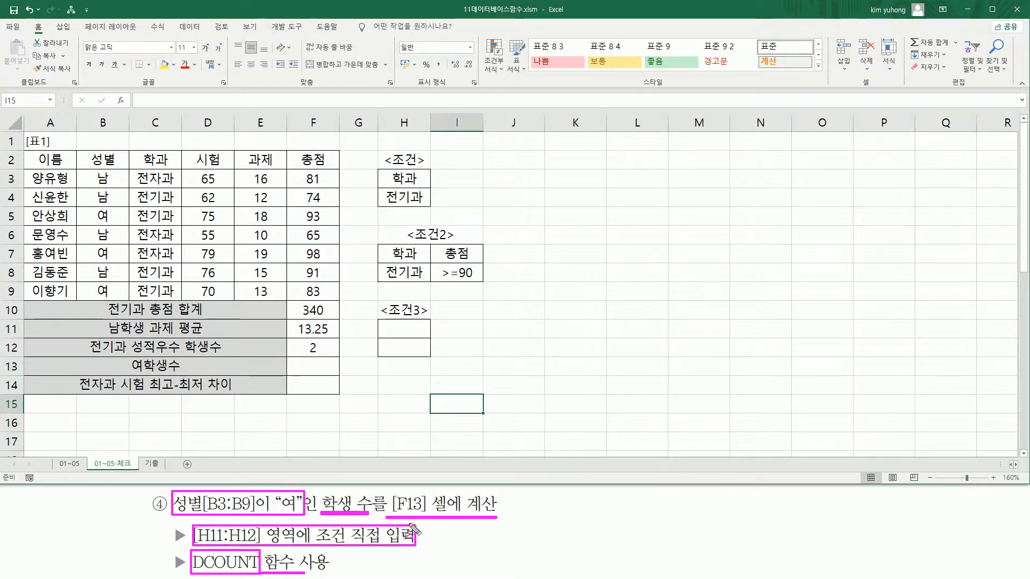
key(Escape)
Step: Enter the <조건3> criteria with 성별 in H11 and 여 in H12
click(403, 331)
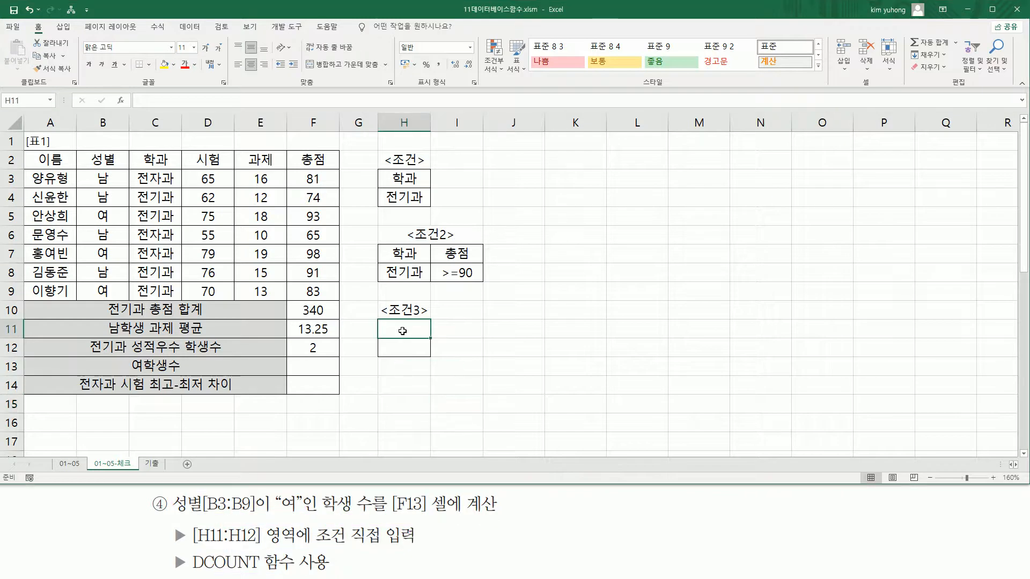
text(TJ성ㅂ)
key(Return)
text(여)
key(Return)
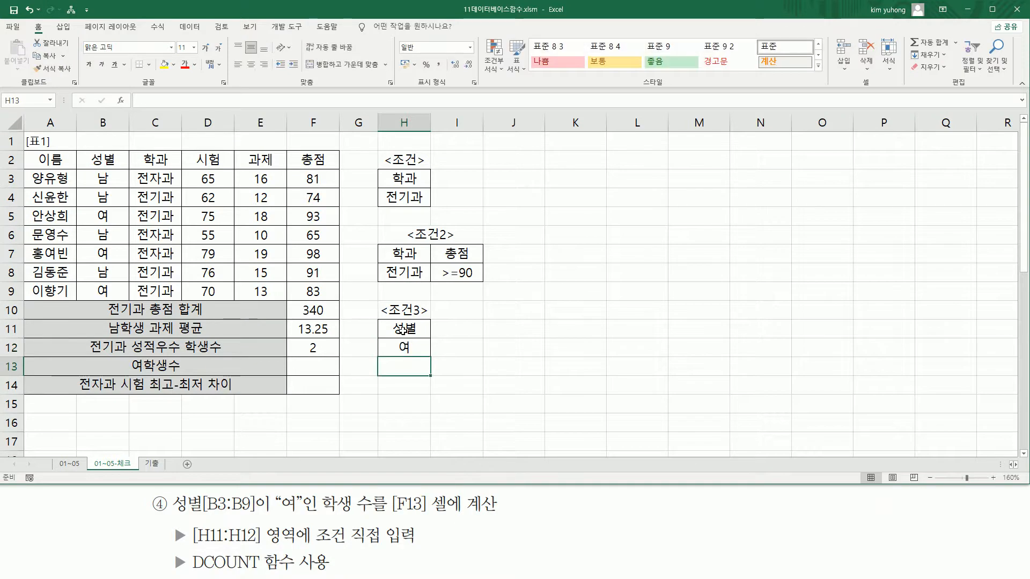
Step: Begin a DCOUNT formula in F13 with A2:F9 as the database argument
click(313, 367)
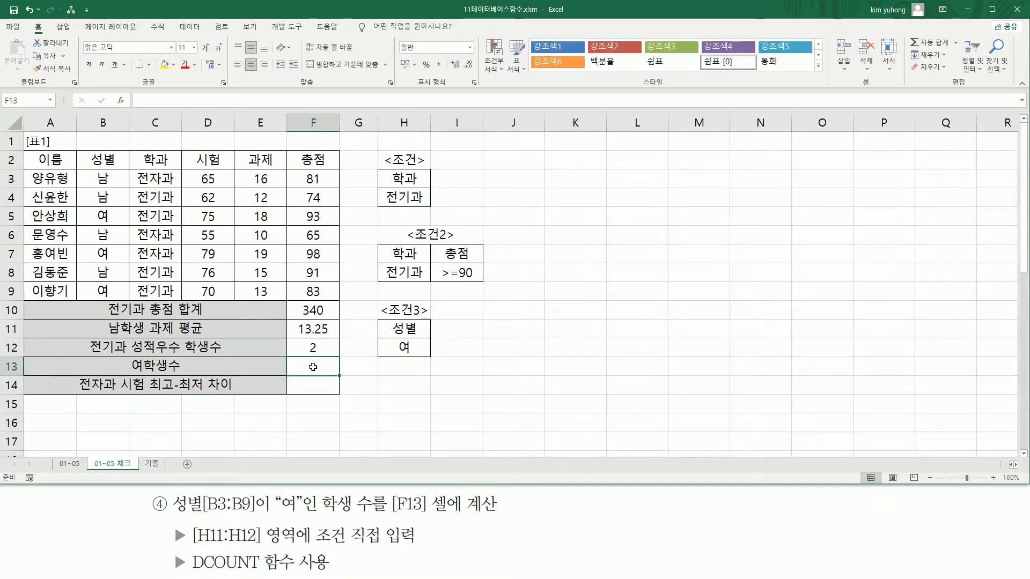
text(=)
text(DCO)
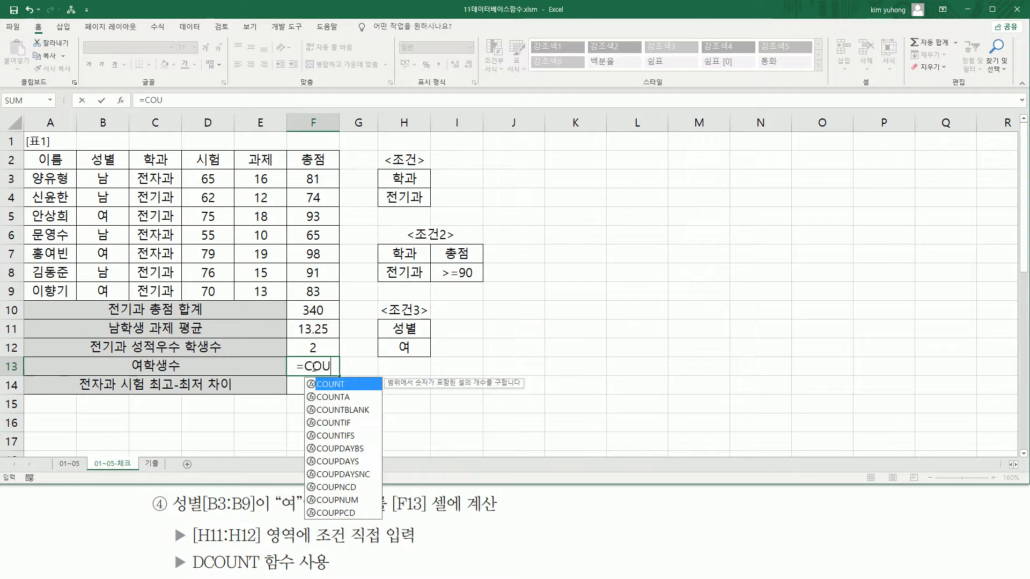
key(Tab)
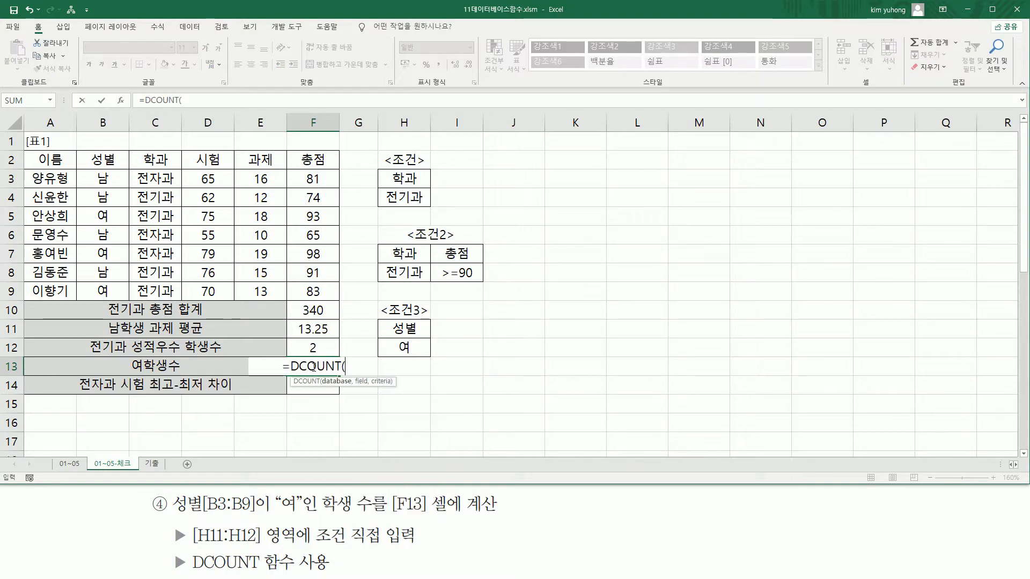
drag(38, 157, 313, 291)
text(,)
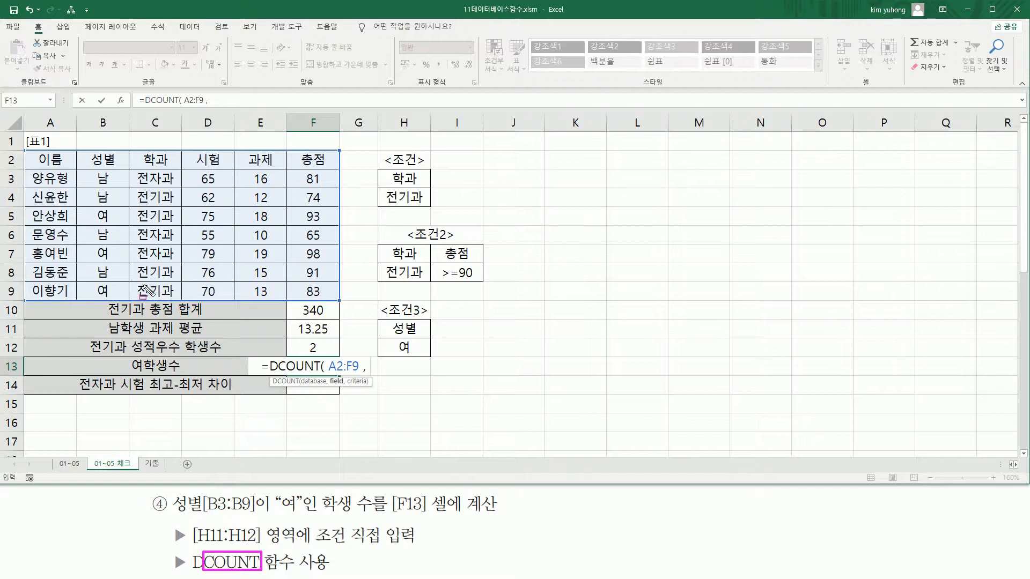
Step: Examine the 시험, 과제 and 총점 columns as possible numeric fields for DCOUNT
mouse_move(198, 169)
mouse_down()
mouse_move(217, 194)
mouse_move(218, 298)
mouse_up()
mouse_move(250, 170)
mouse_down()
mouse_move(282, 294)
mouse_move(272, 300)
mouse_up()
mouse_move(306, 170)
mouse_down()
mouse_move(320, 188)
mouse_move(329, 301)
mouse_up()
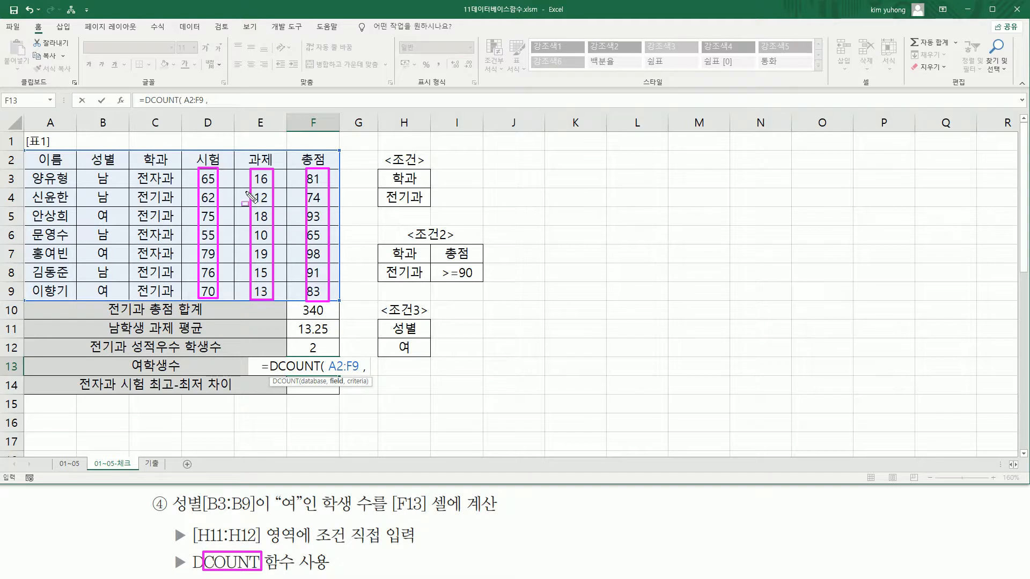
key(Escape)
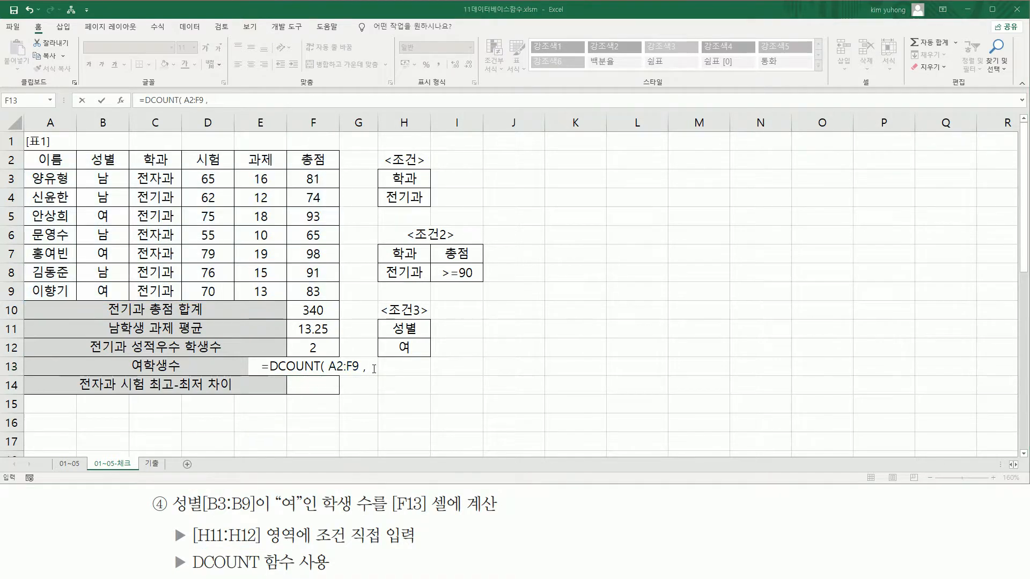
Step: Complete the DCOUNT formula in F13 with field 4 and the criteria range H11:H12
click(374, 369)
text(4 ,)
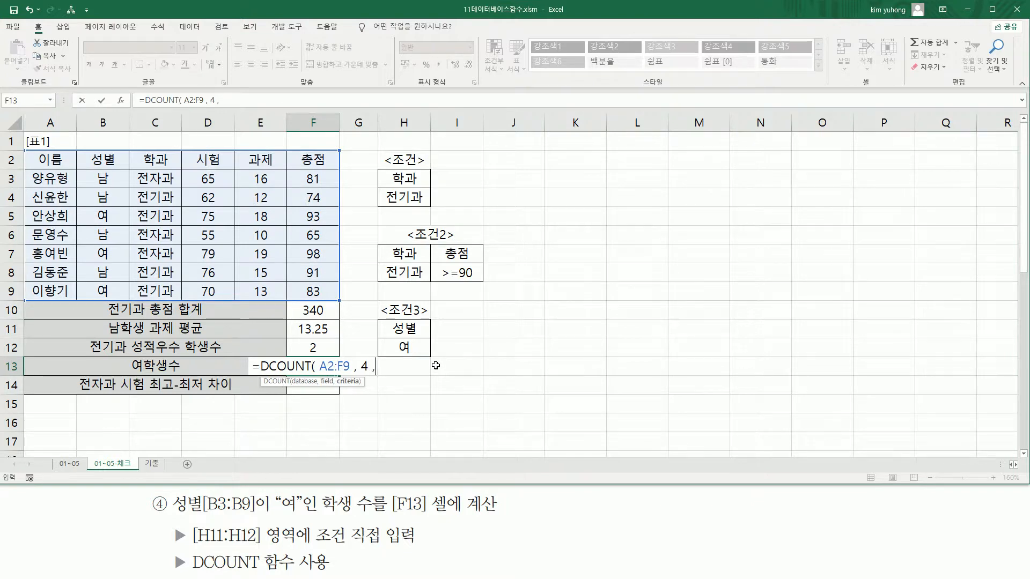
drag(407, 326, 430, 354)
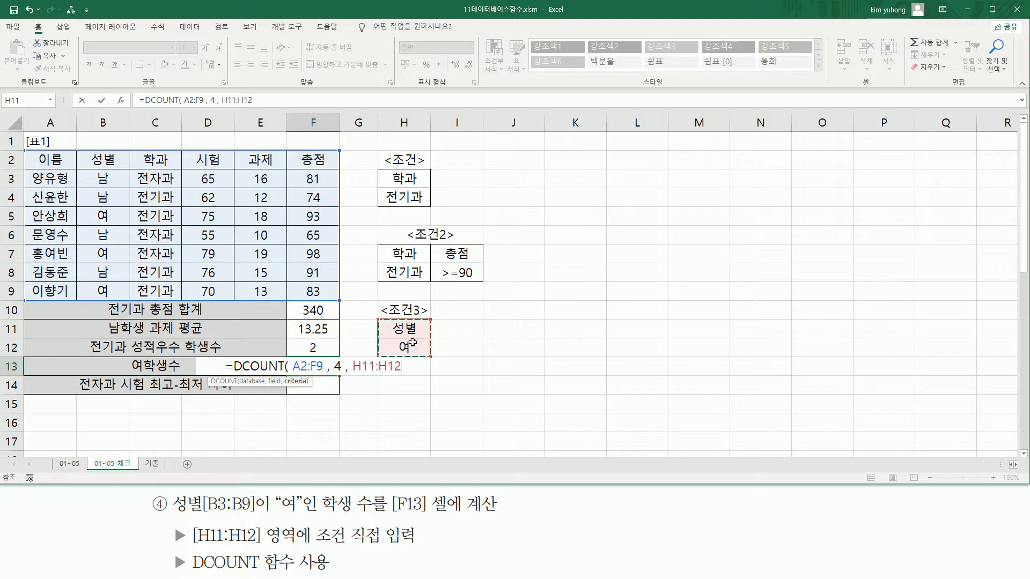
text())
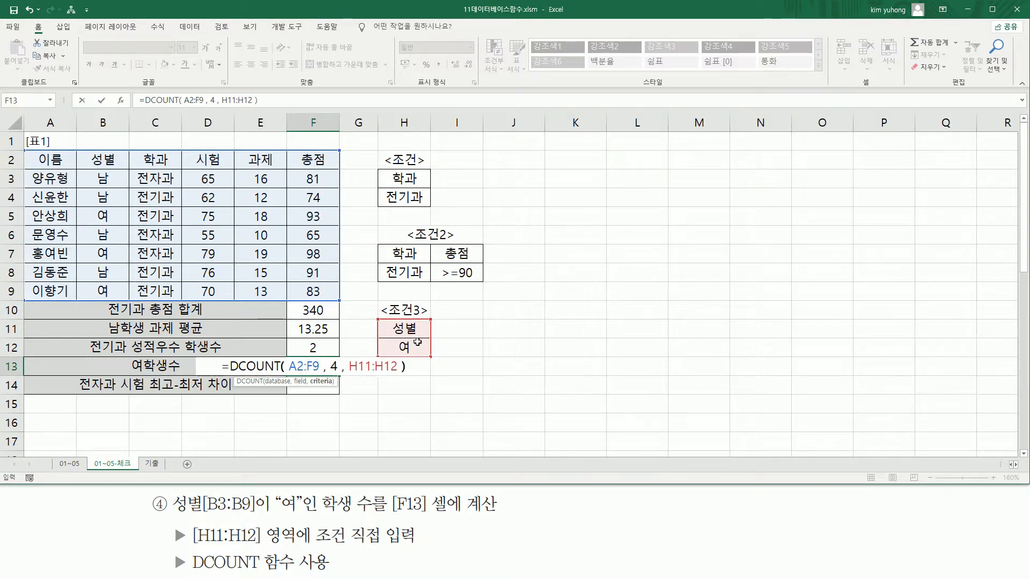
key(Return)
Step: Verify the count in F13 by checking the 여 entries in the 성별 column
click(319, 368)
mouse_move(89, 209)
mouse_down()
mouse_move(118, 223)
mouse_move(115, 302)
mouse_up()
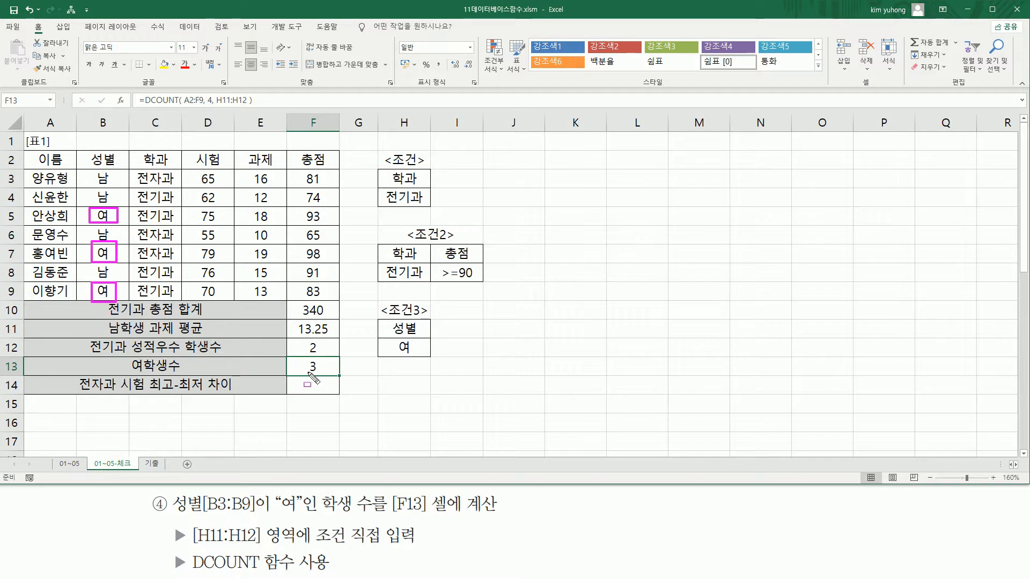
key(Escape)
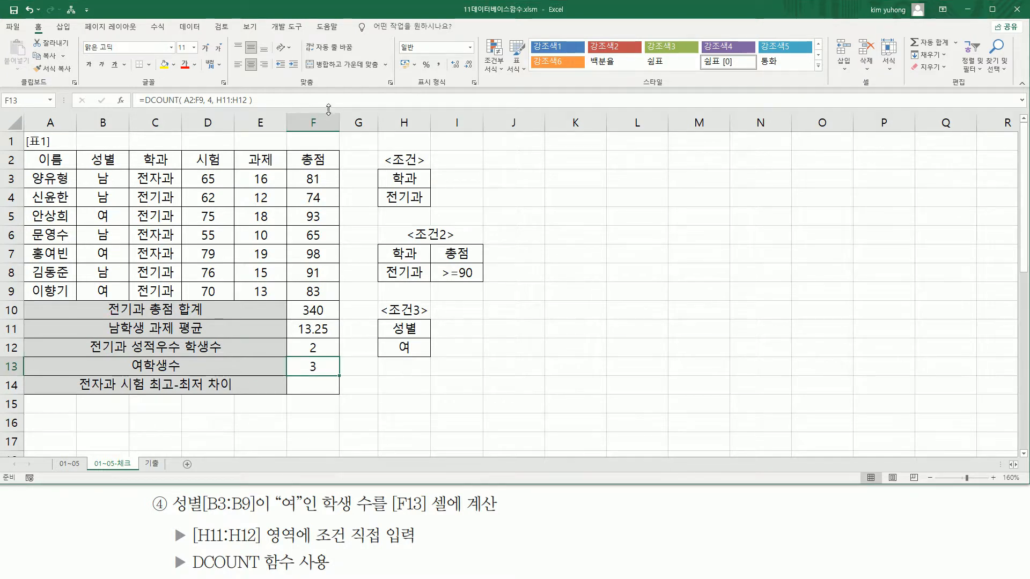
Step: Copy the DCOUNT formula from F13 into J3 as visible text and color it red
key(F2)
key(Escape)
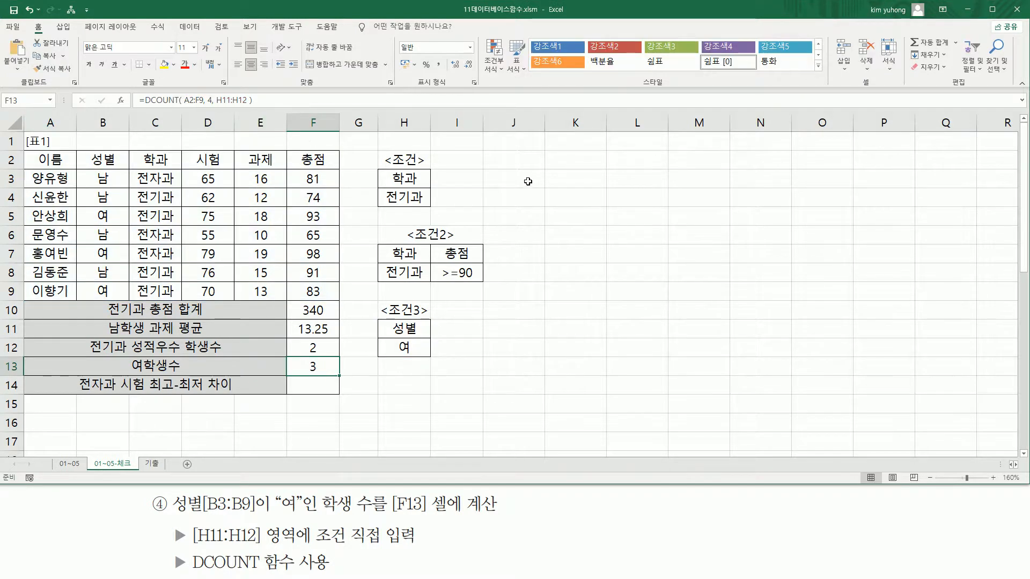
click(521, 183)
text(=DCOUNT( A2:F9, 4, H11:H12 ))
key(Return)
click(520, 183)
click(184, 65)
click(611, 250)
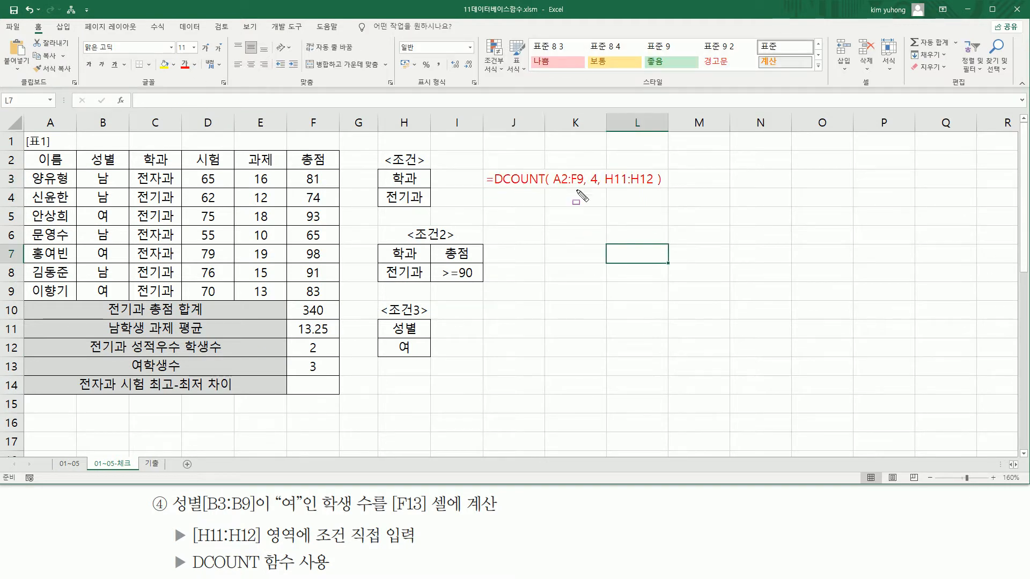
Step: Review the DCOUNT field argument 4 in J3 against the text columns 이름, 성별 and 학과
mouse_move(495, 185)
mouse_down()
mouse_move(546, 186)
mouse_move(603, 205)
mouse_up()
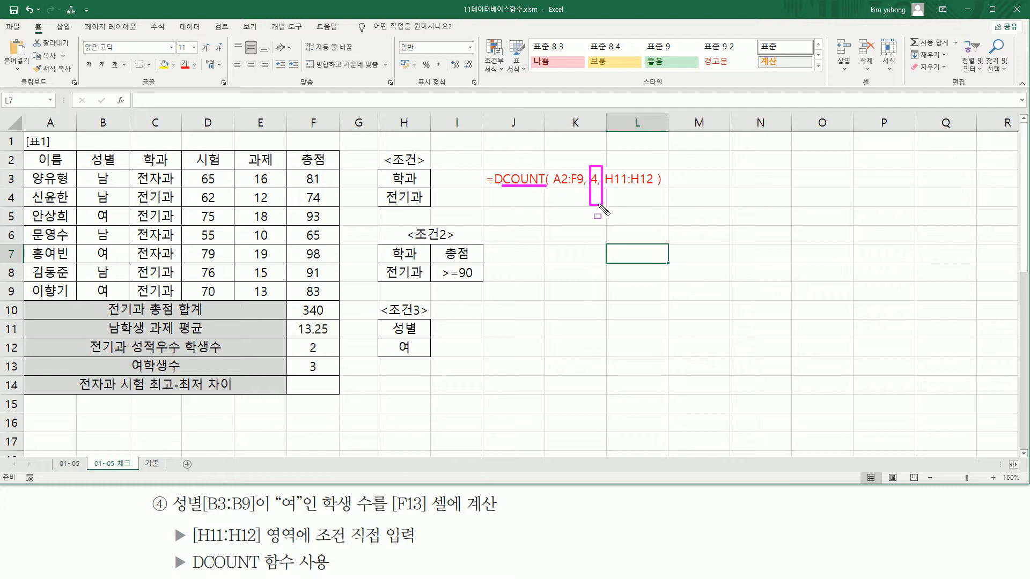
drag(52, 168, 57, 282)
drag(103, 169, 103, 303)
drag(157, 169, 157, 299)
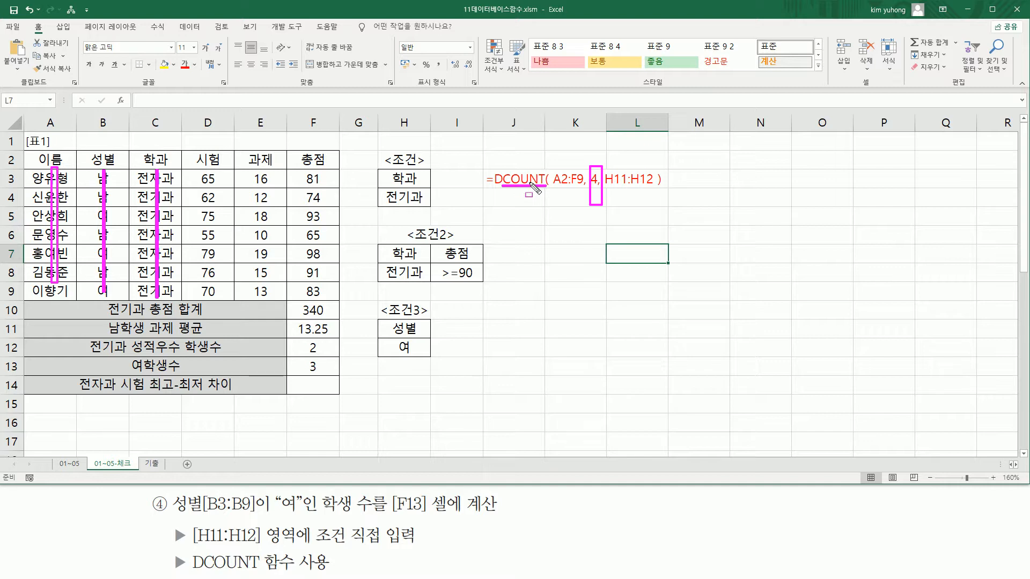
key(Escape)
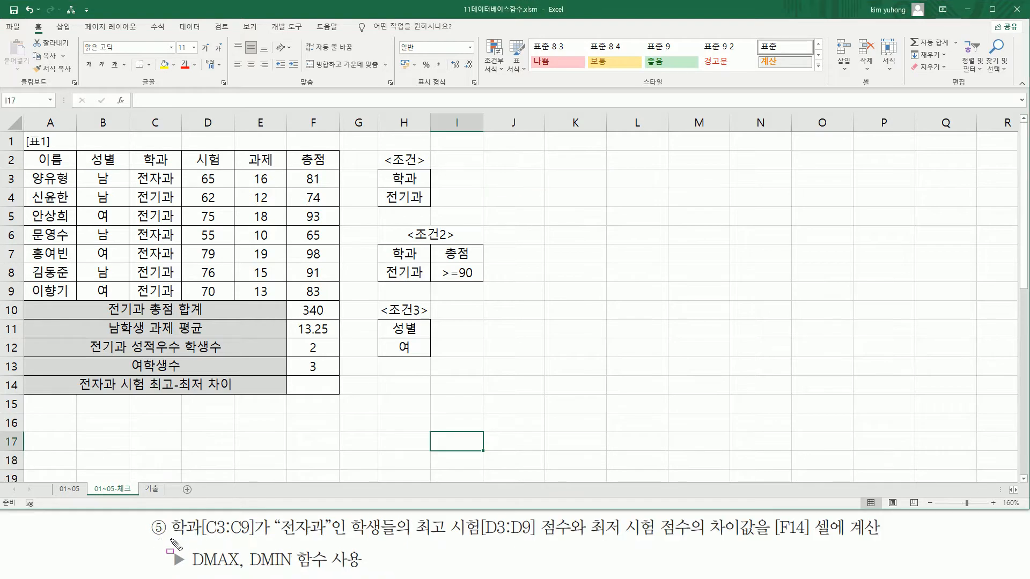
Step: Read exercise ⑤ for its 학과 condition, the score difference and required functions, and locate the 시험 scores
mouse_move(172, 541)
mouse_down()
mouse_move(312, 550)
mouse_move(336, 543)
mouse_move(337, 523)
mouse_up()
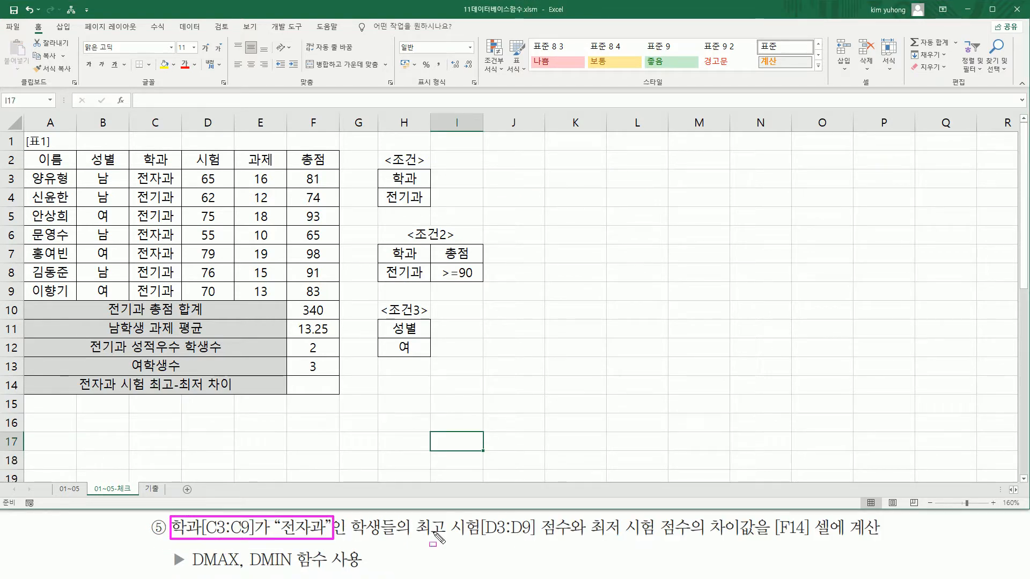
mouse_move(414, 538)
mouse_down()
mouse_move(577, 538)
mouse_move(571, 519)
mouse_move(675, 538)
mouse_move(698, 517)
mouse_move(725, 540)
mouse_move(760, 541)
mouse_up()
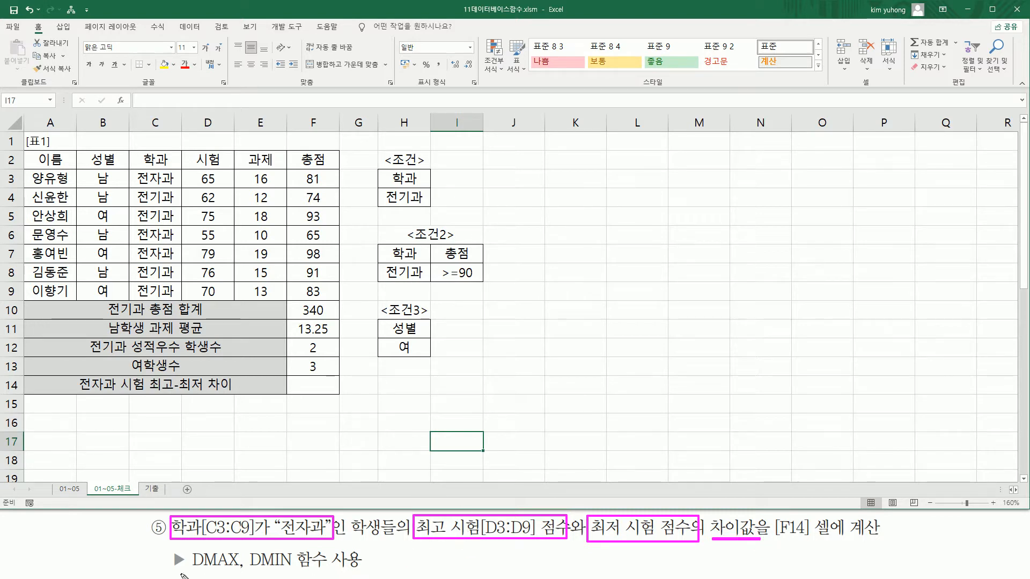
drag(192, 569, 234, 569)
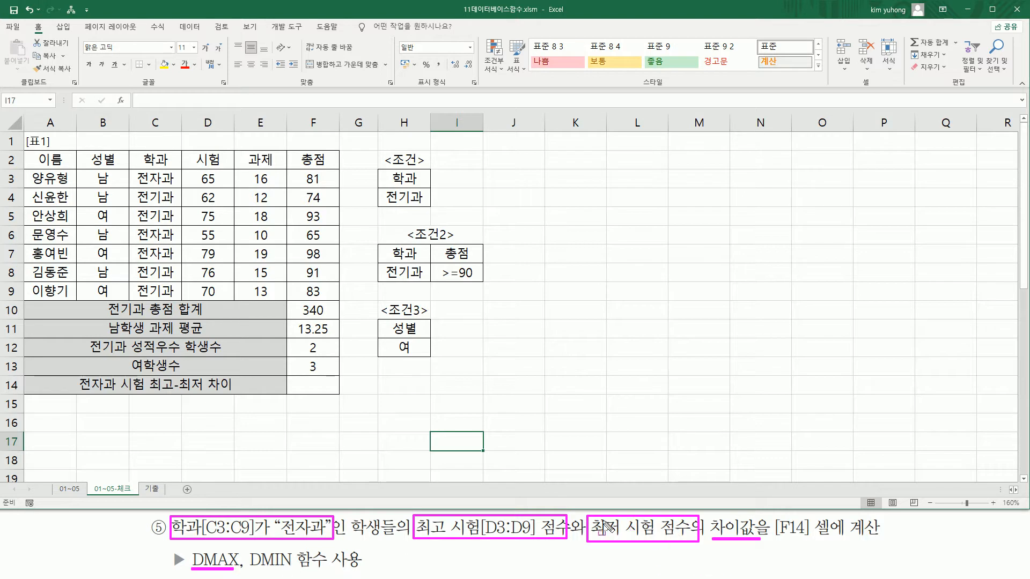
drag(250, 570, 282, 570)
drag(195, 167, 219, 301)
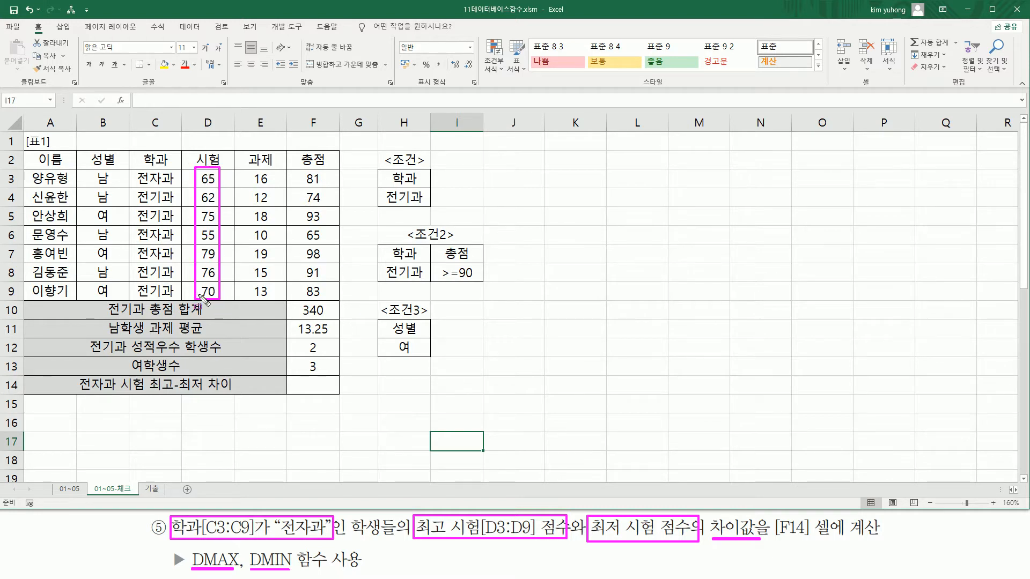
key(Escape)
Step: Begin a DMAX formula in F14 with A2:F9 as the database argument
click(315, 384)
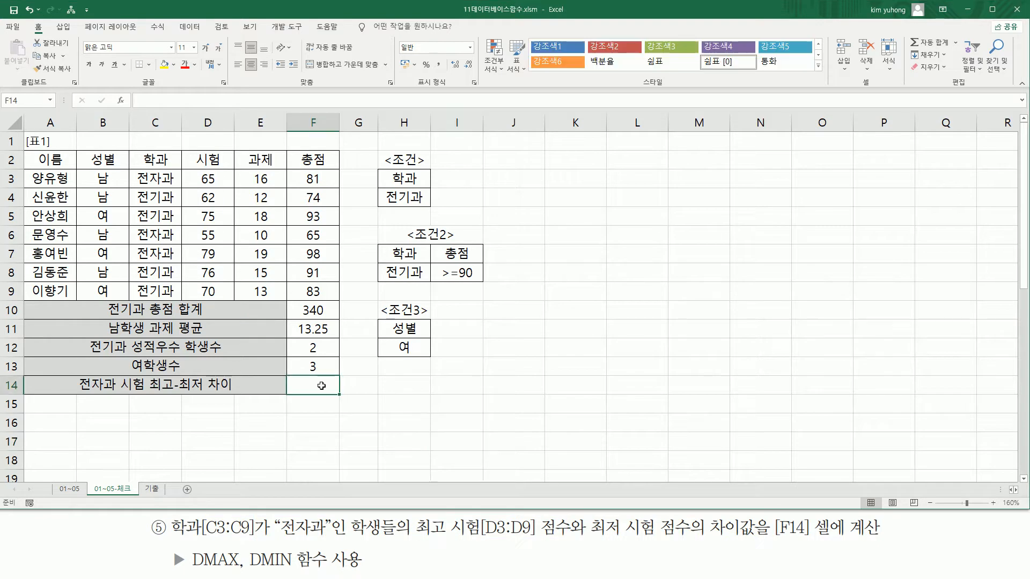
text(=)
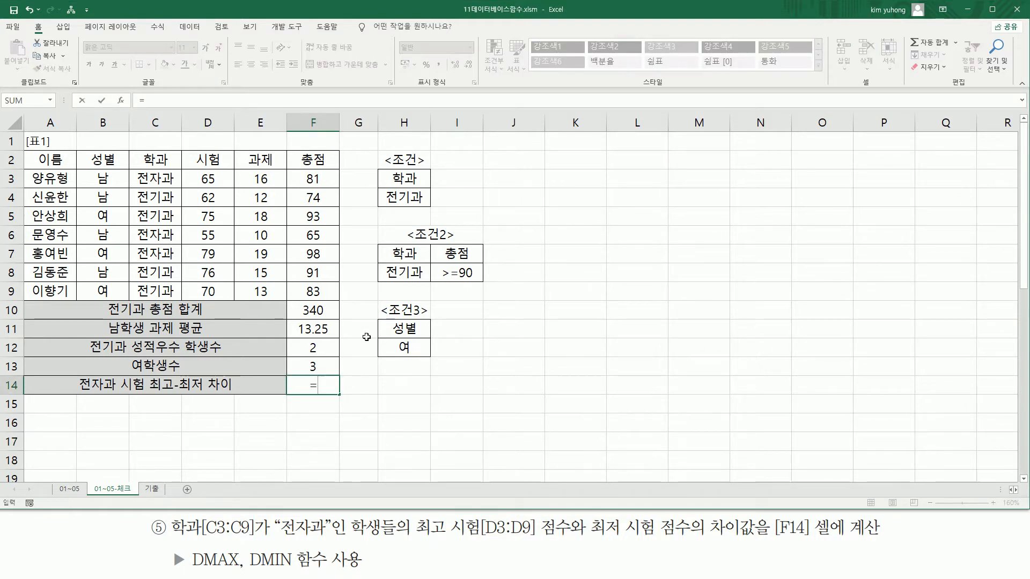
text(DMAX()
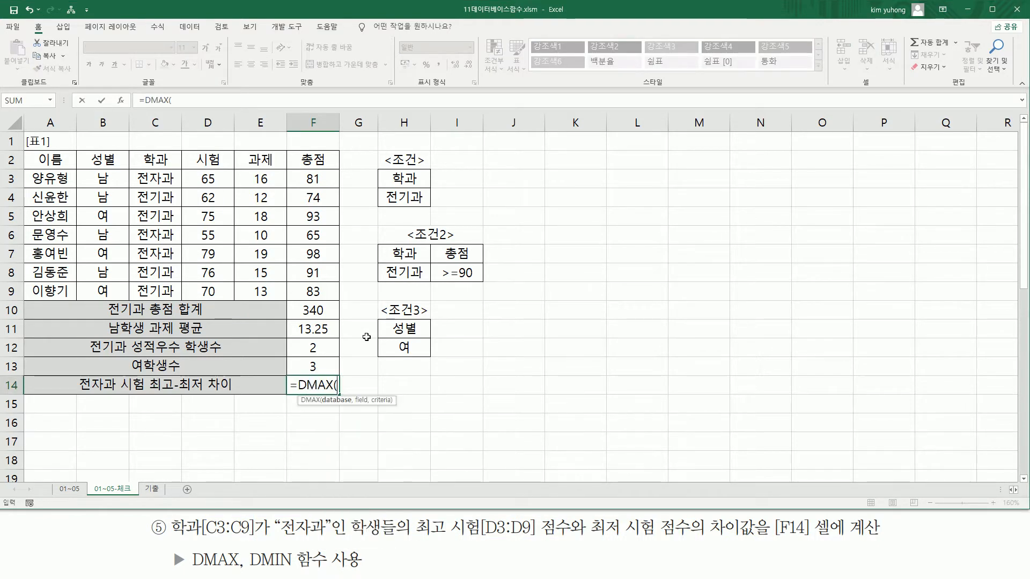
drag(49, 160, 312, 289)
text(,)
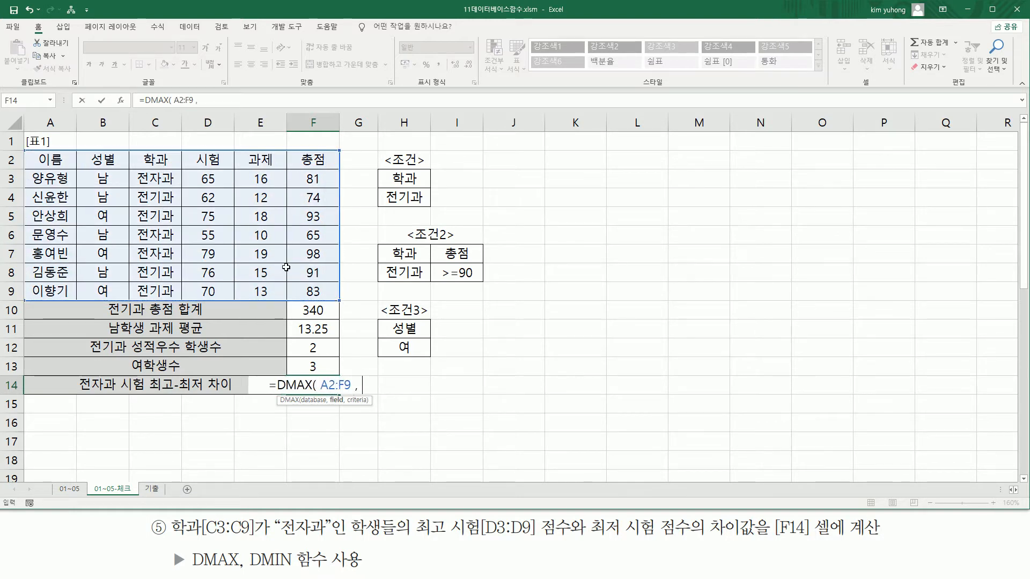
Step: Check the 시험 field named in exercise ⑤ against its column position in the table
drag(449, 539, 558, 539)
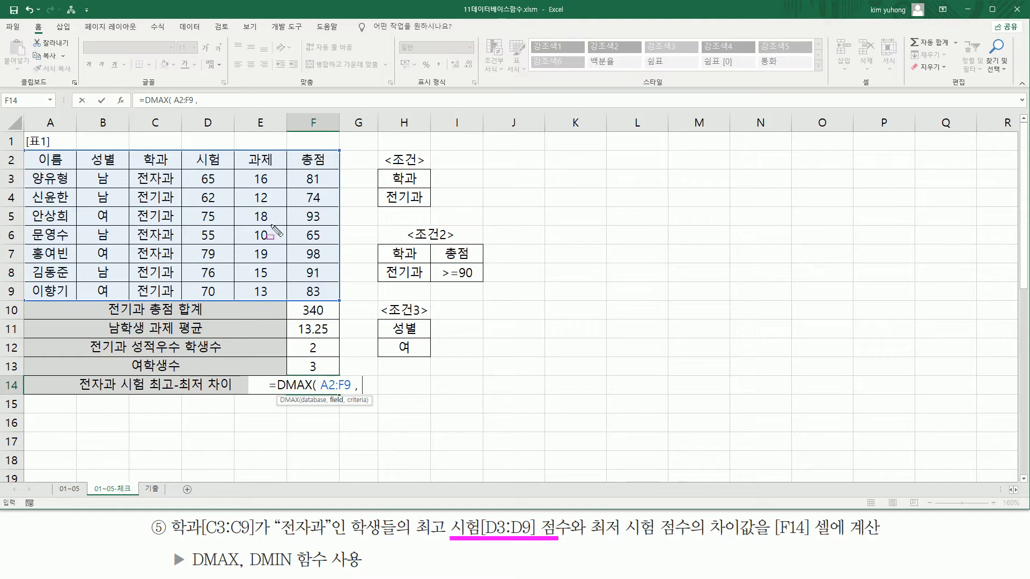
drag(202, 171, 199, 170)
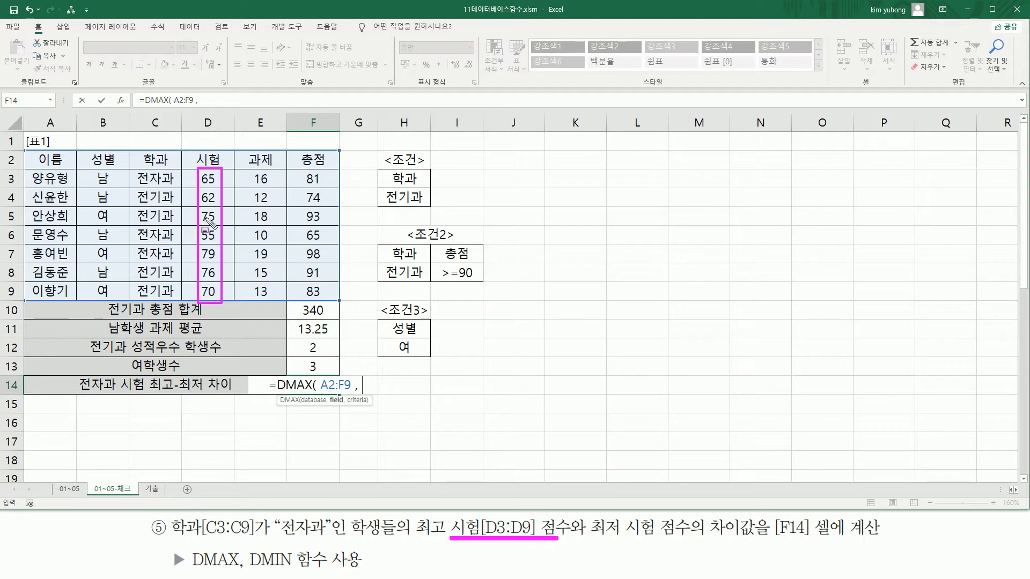
key(Escape)
Step: Complete the DMAX formula in F14 with field 4 and the criteria range C2:C3
text(4 ,)
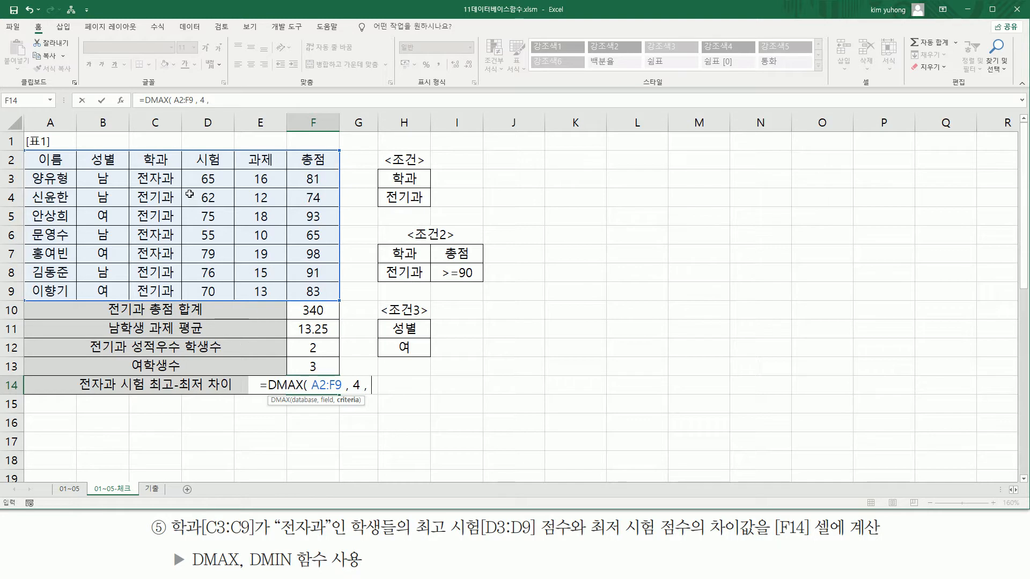
drag(164, 160, 170, 171)
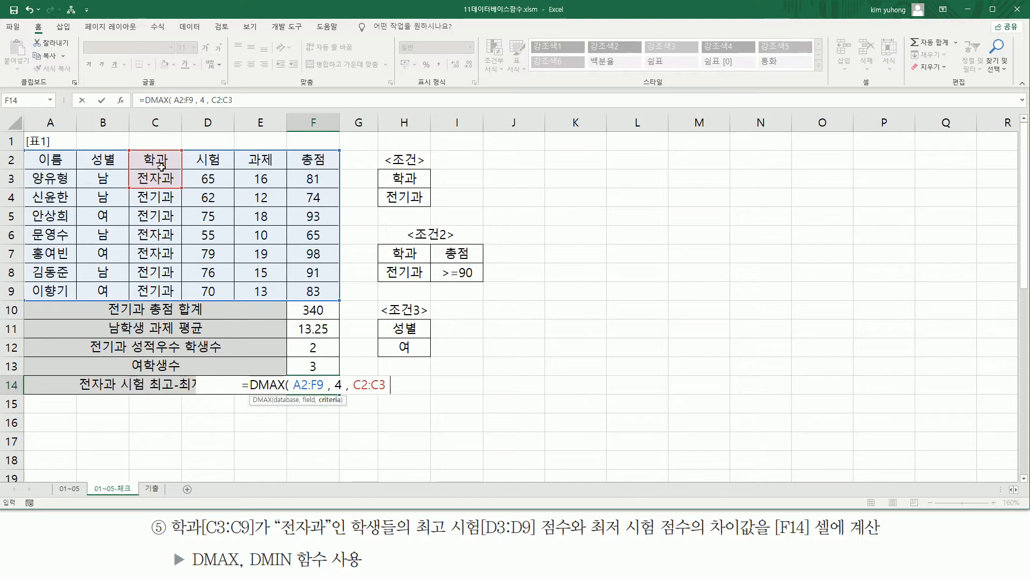
text())
key(Return)
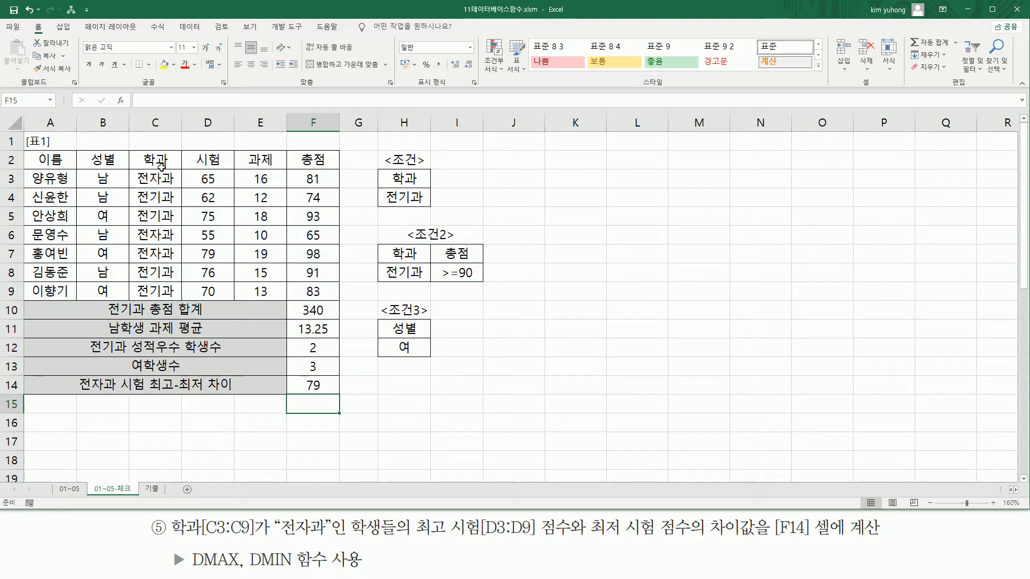
Step: Check the DMAX result in F14 against the 시험 scores of the 전자과 rows
click(336, 384)
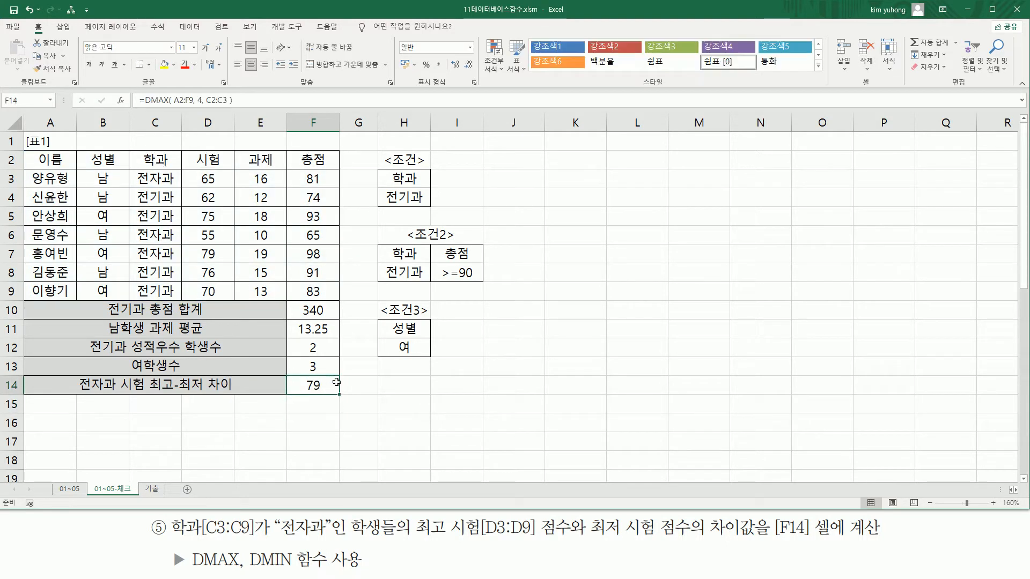
drag(133, 170, 182, 189)
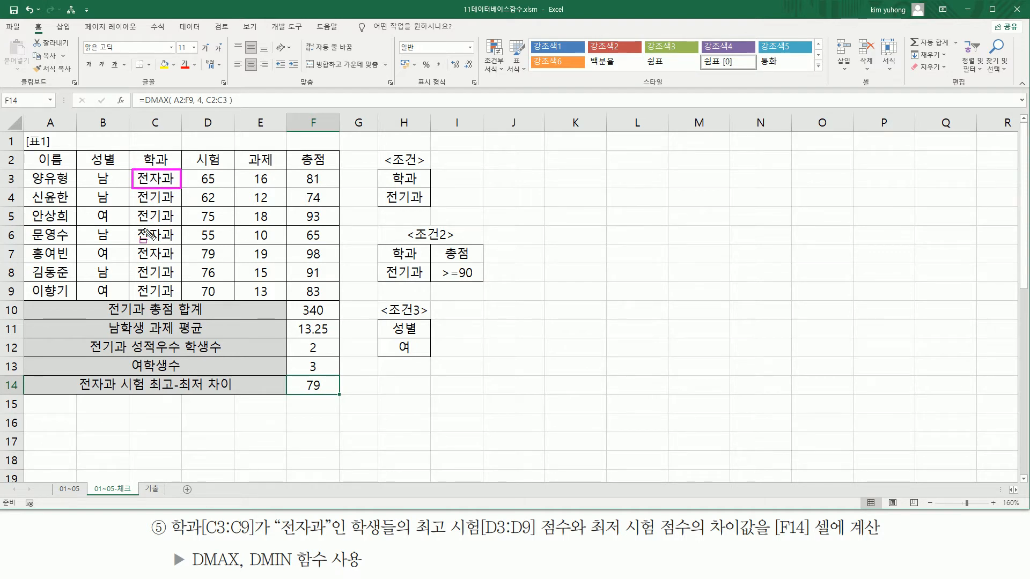
drag(130, 225, 183, 265)
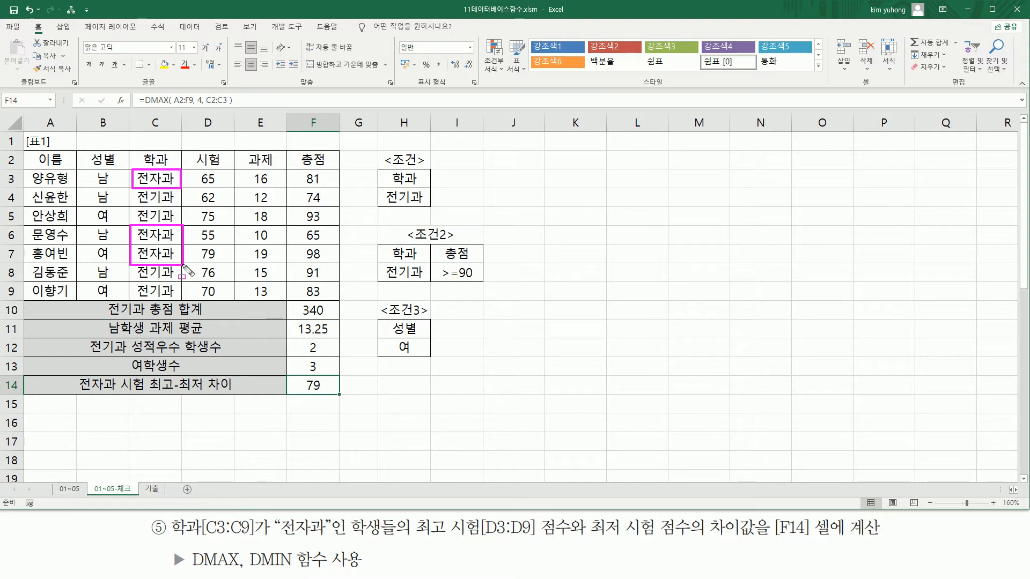
drag(199, 186, 222, 186)
mouse_move(200, 244)
mouse_down()
mouse_move(220, 243)
mouse_move(220, 263)
mouse_move(221, 252)
mouse_move(197, 262)
mouse_up()
key(Escape)
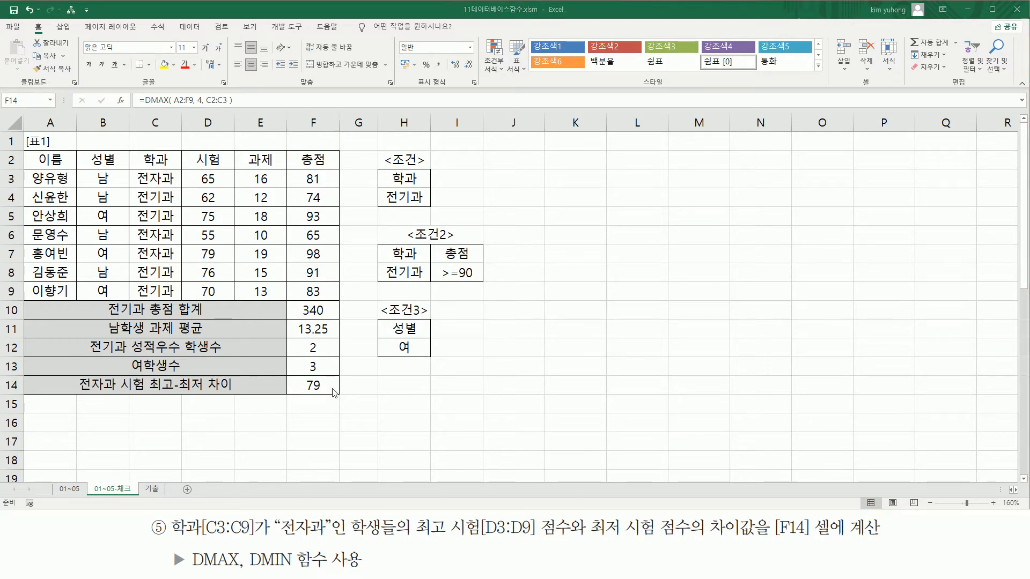
Step: Copy the DMAX expression in F14 without its equals sign and change the function in the cell to DMIN
double_click(316, 387)
drag(250, 385, 516, 386)
key(ctrl+c)
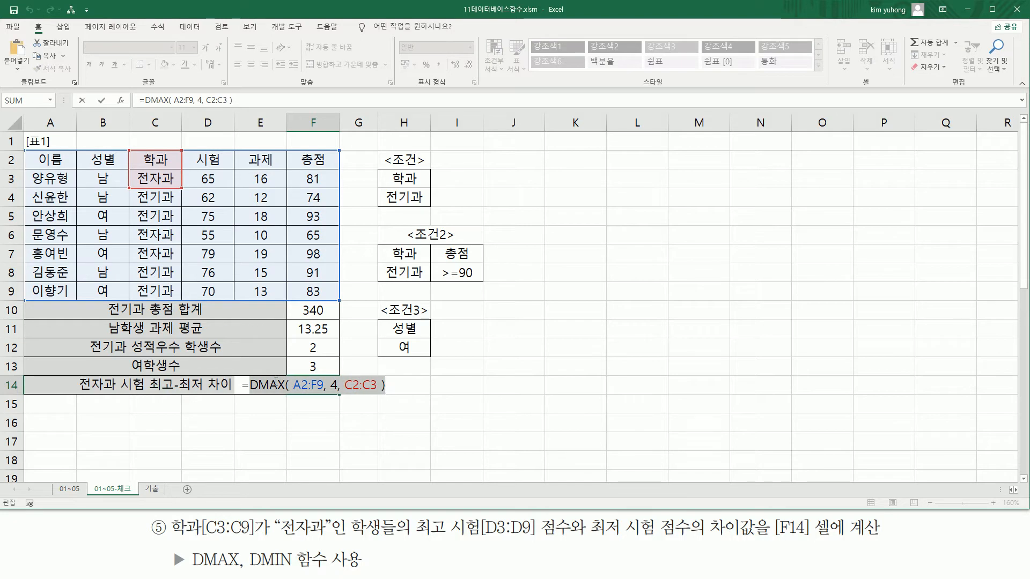
click(270, 384)
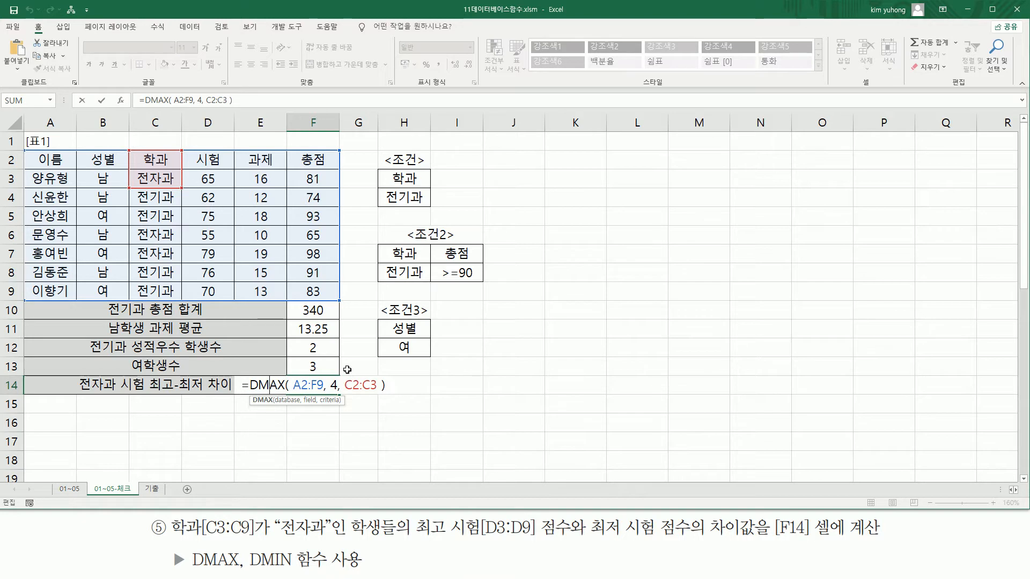
key(Delete)
key(Delete)
text(I)
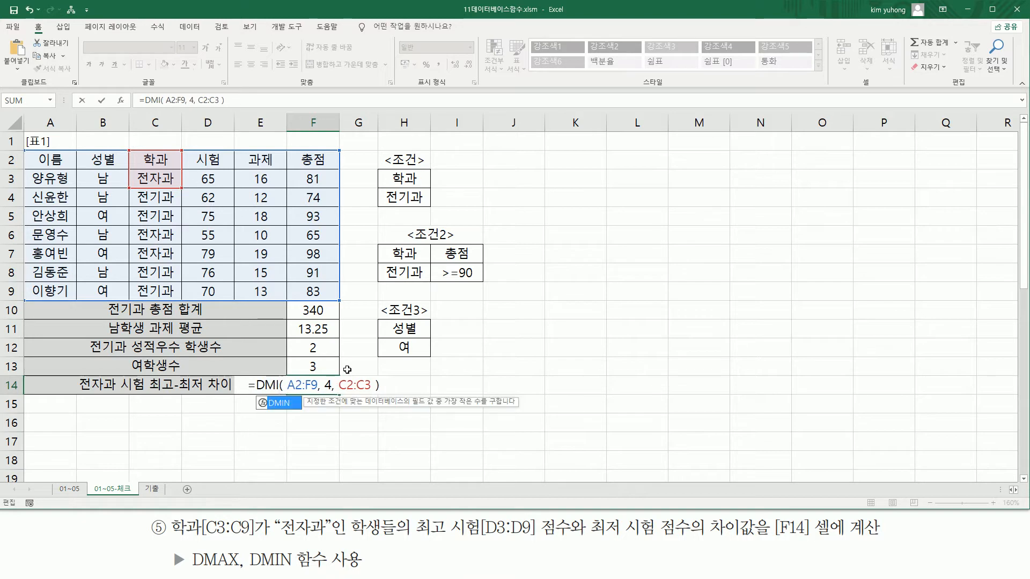
text(N)
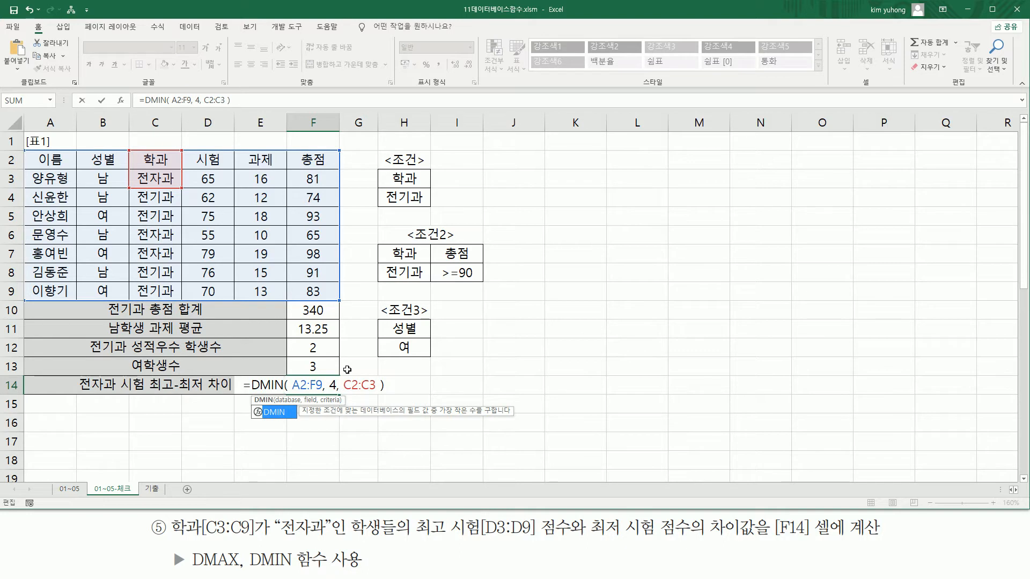
key(Return)
Step: Compare the DMIN result in F14 with the lowest 시험 score among the 전자과 rows
key(Up)
drag(134, 169, 175, 187)
mouse_move(134, 226)
mouse_down()
mouse_move(173, 271)
mouse_move(193, 267)
mouse_up()
drag(198, 187, 217, 186)
mouse_move(199, 243)
mouse_down()
mouse_move(219, 243)
mouse_move(212, 261)
mouse_move(220, 246)
mouse_up()
key(Escape)
Step: Insert the copied DMAX expression and a minus sign before DMIN in F14 to calculate the score difference
double_click(310, 385)
click(256, 386)
key(ctrl+v)
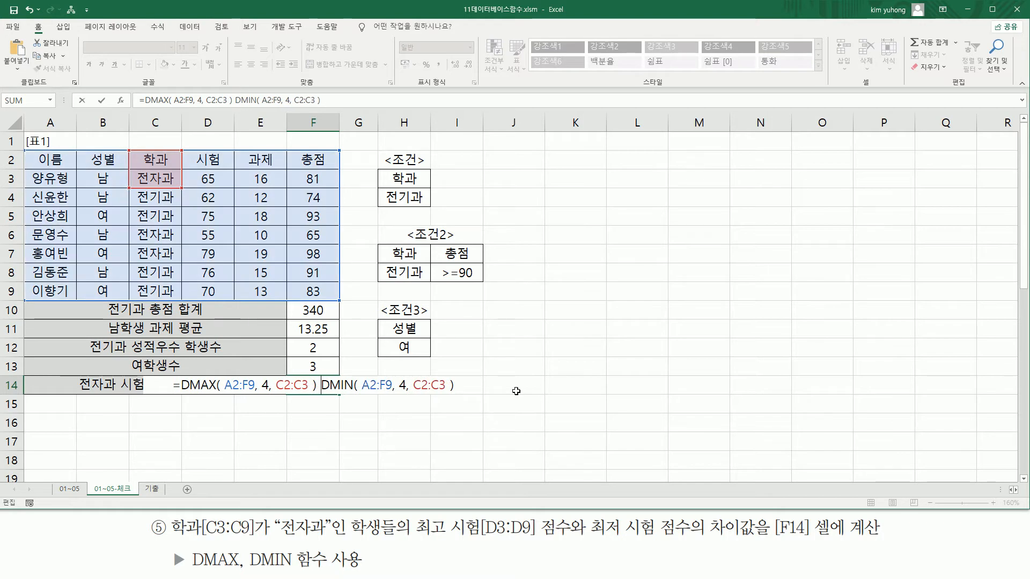
text(-)
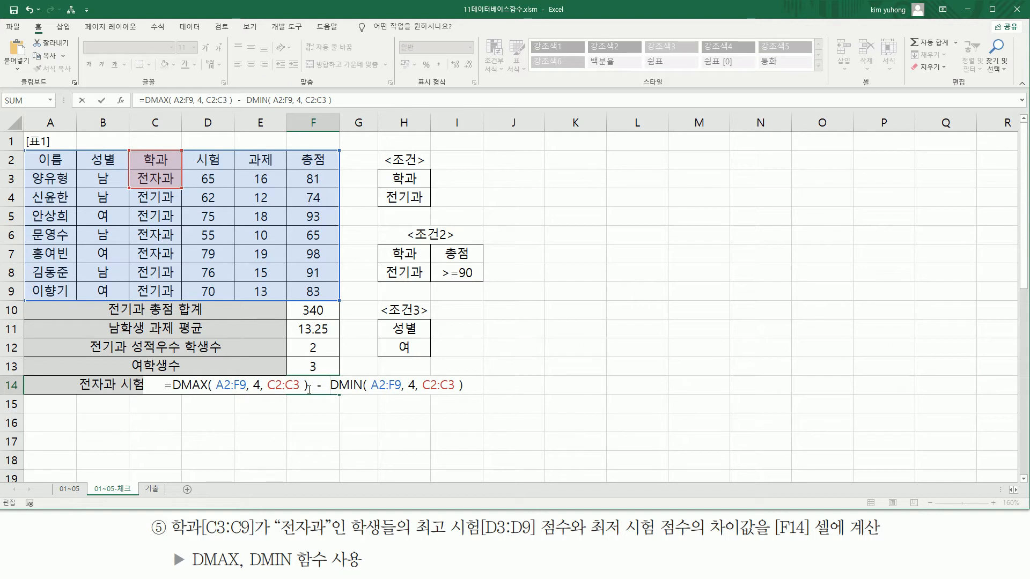
drag(318, 387, 323, 390)
click(320, 386)
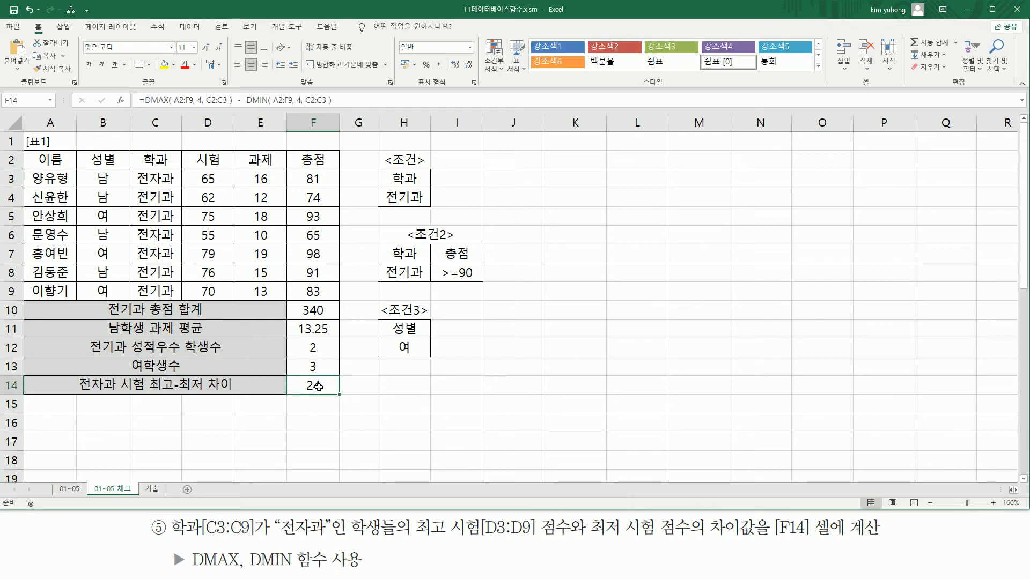
Step: Copy the complete F14 formula into J3 as plain text and color it red
drag(345, 103, 134, 101)
key(ctrl+c)
key(Escape)
click(522, 178)
text(')
key(ctrl+v)
key(ctrl+Return)
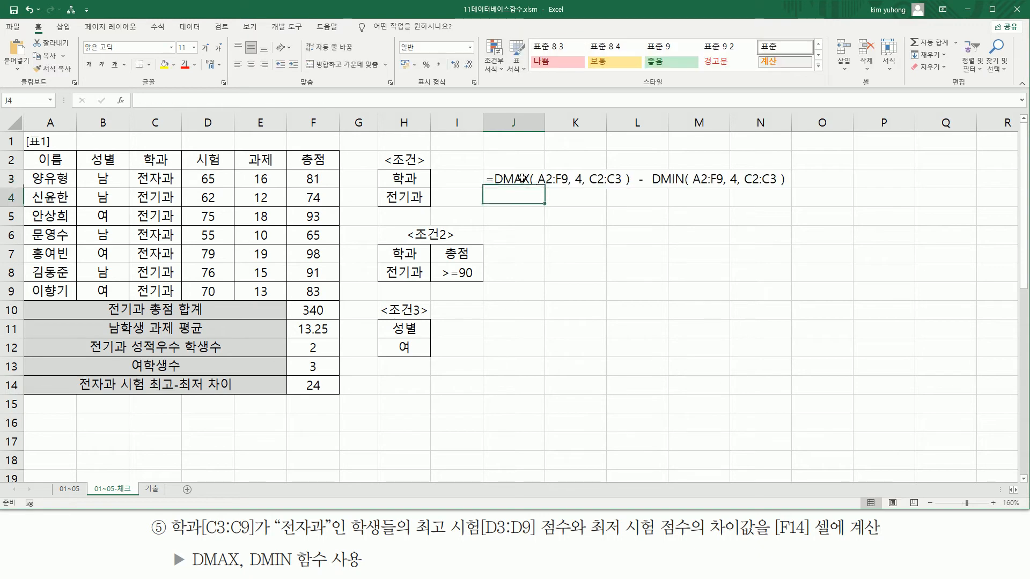
click(185, 65)
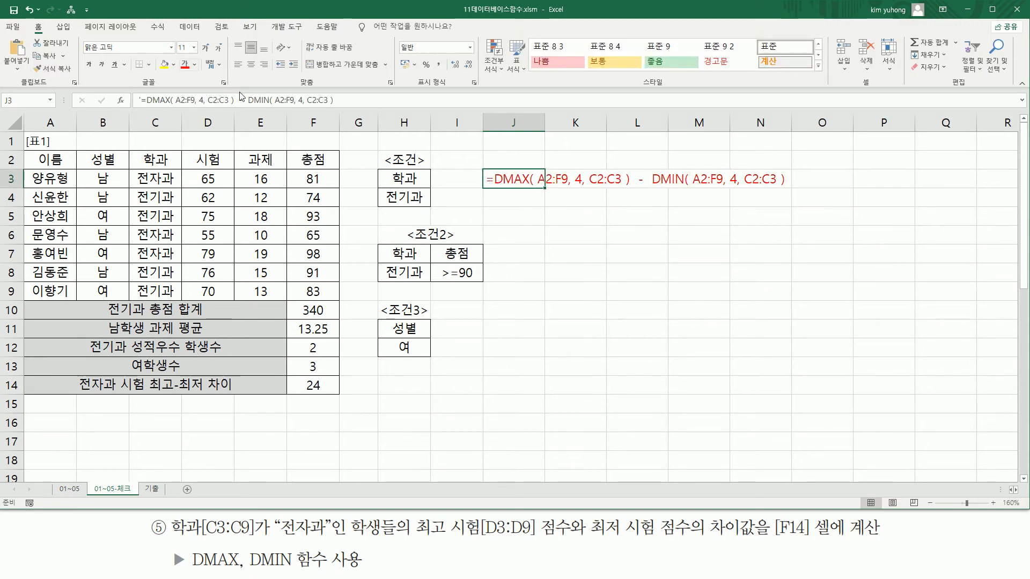
click(638, 273)
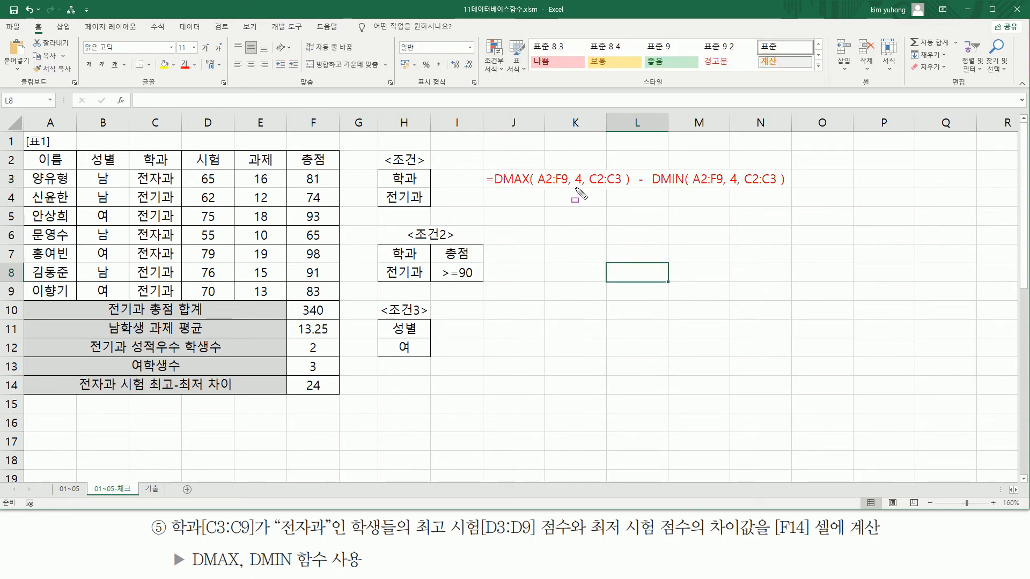
Step: Compare the arguments and function names of DMAX and DMIN in the J3 formula text
drag(538, 187, 628, 188)
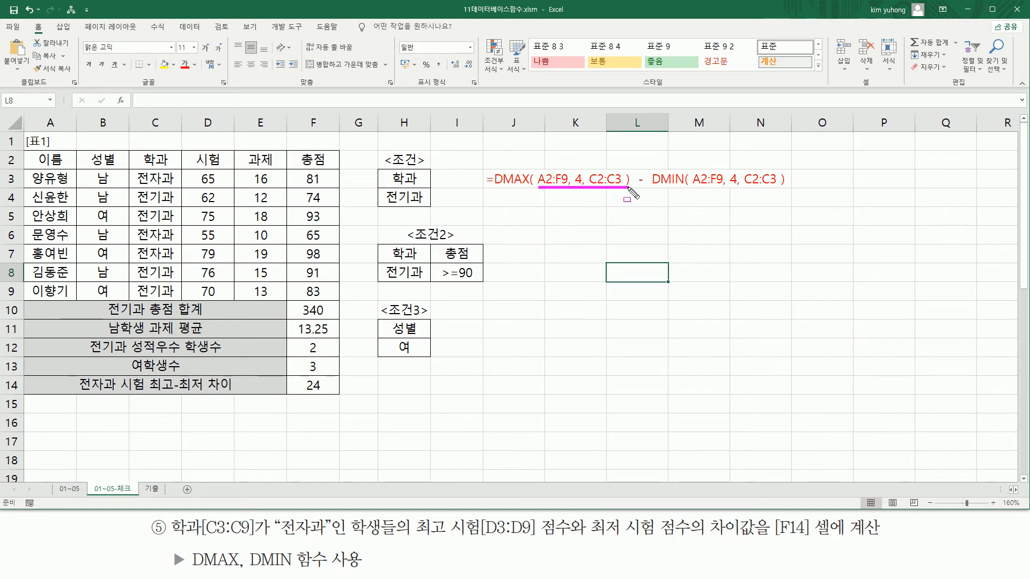
drag(693, 188, 784, 188)
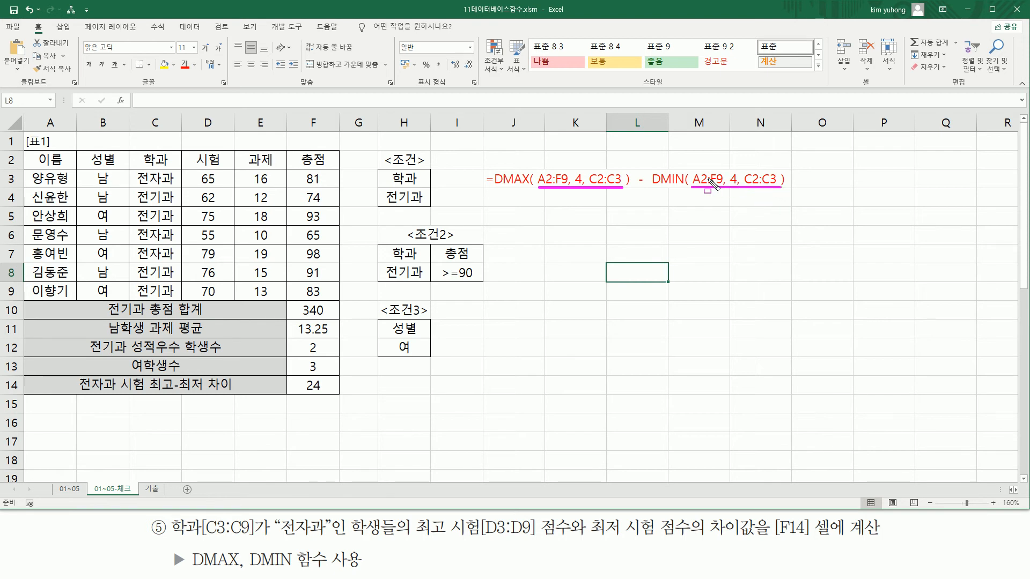
drag(491, 188, 529, 189)
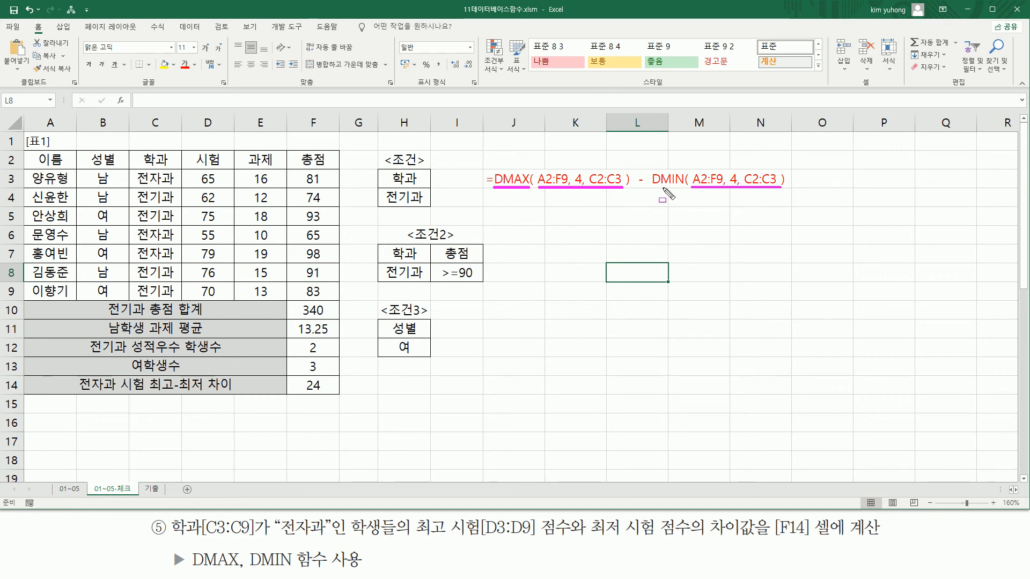
mouse_move(661, 187)
mouse_down()
mouse_move(688, 188)
mouse_move(653, 187)
mouse_up()
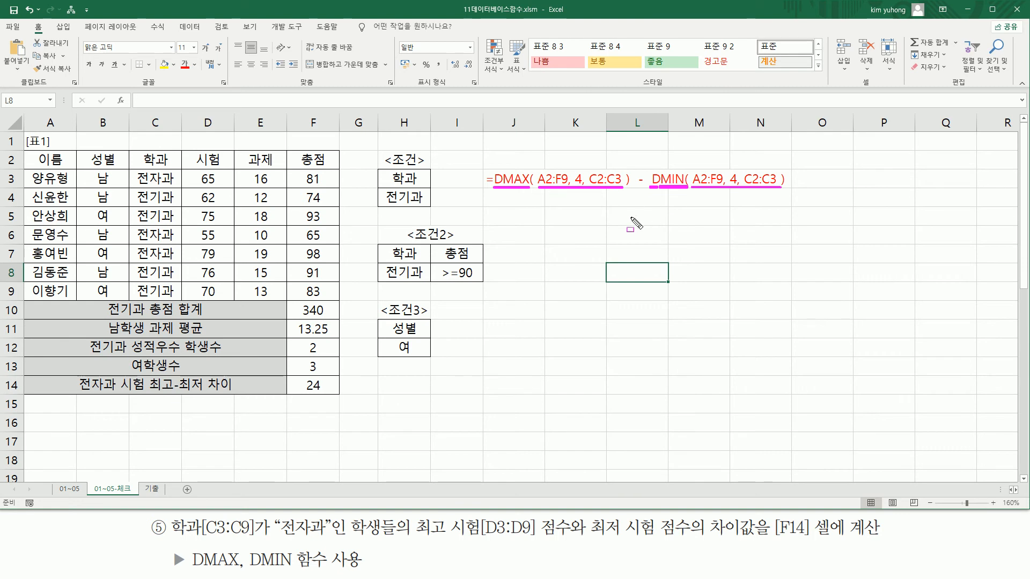
key(Escape)
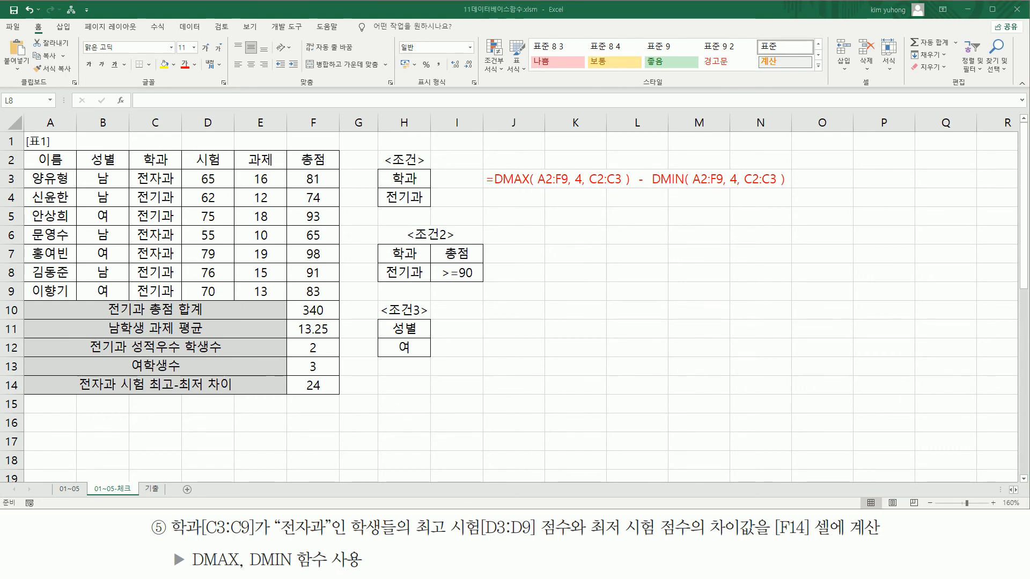